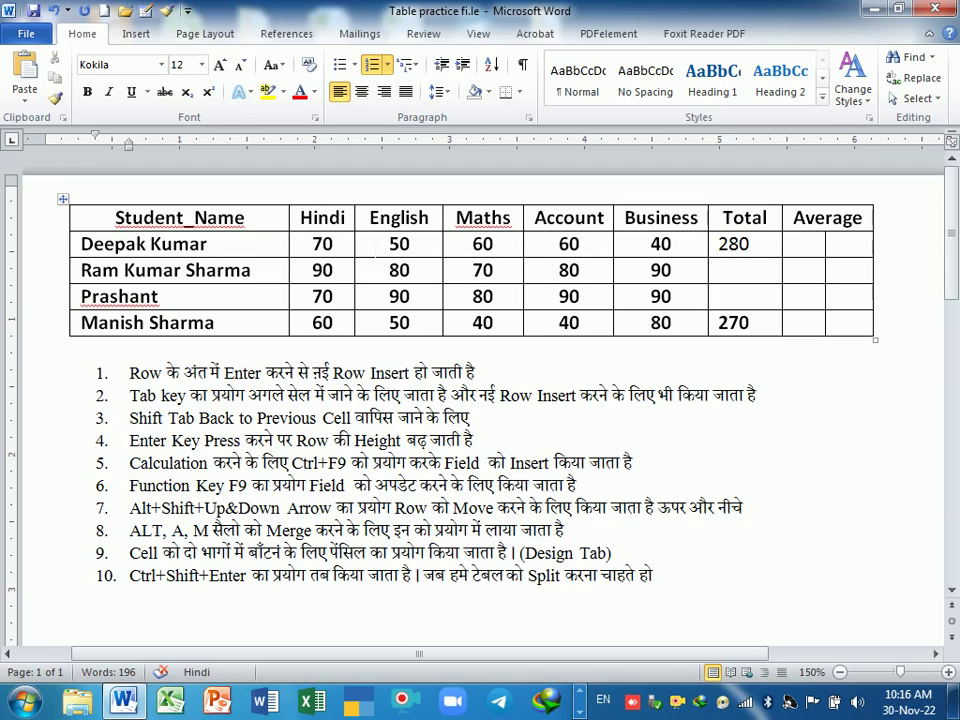
Add a blank, unnumbered line after note 10, then scroll down the page
{"action": "key", "text": "Return"}
{"action": "key", "text": "Return"}
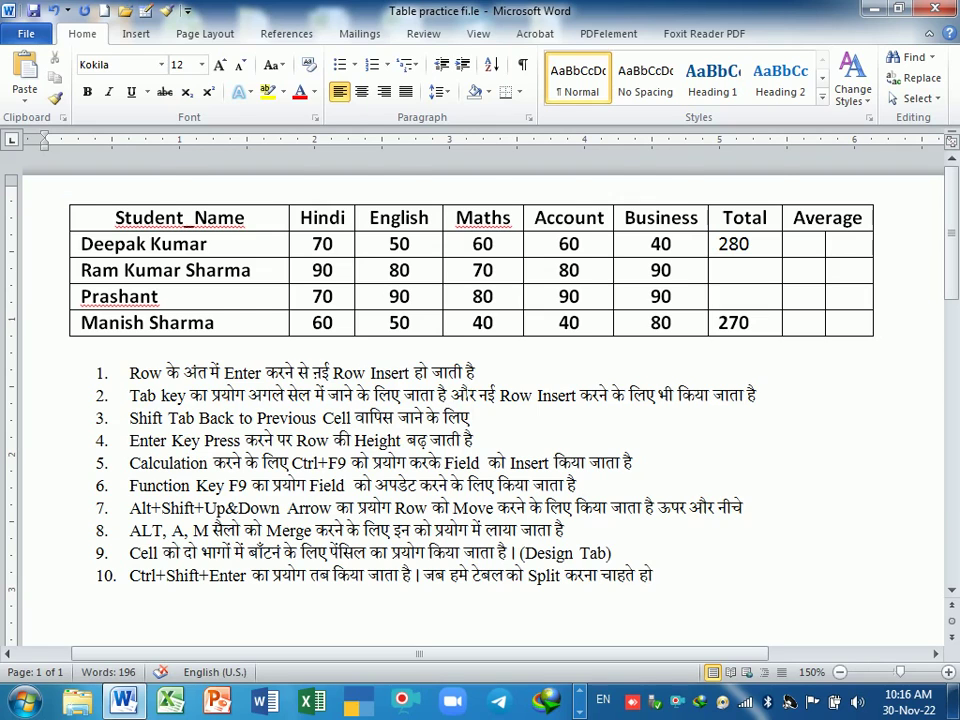
{"action": "scroll", "coordinate": [480, 400], "scroll_direction": "down", "scroll_amount": 1}
{"action": "scroll", "coordinate": [480, 400], "scroll_direction": "down", "scroll_amount": 1}
{"action": "scroll", "coordinate": [480, 400], "scroll_direction": "down", "scroll_amount": 1}
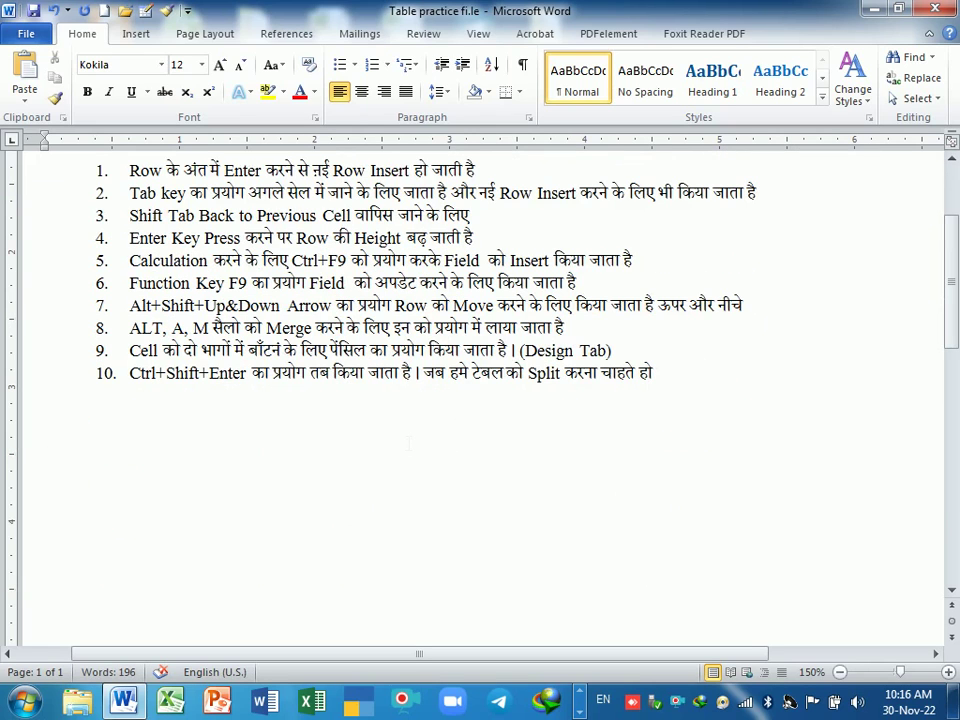
Open the Insert Table menu, zoom out to 130%, and reopen the Table menu
{"action": "left_click", "coordinate": [135, 36]}
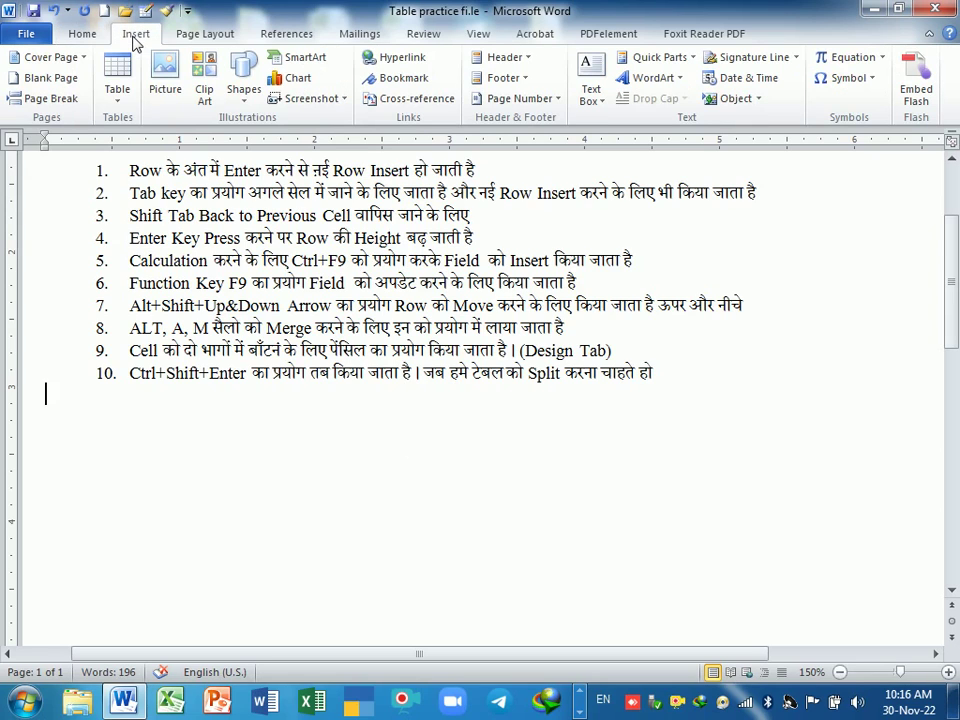
{"action": "left_click", "coordinate": [127, 107]}
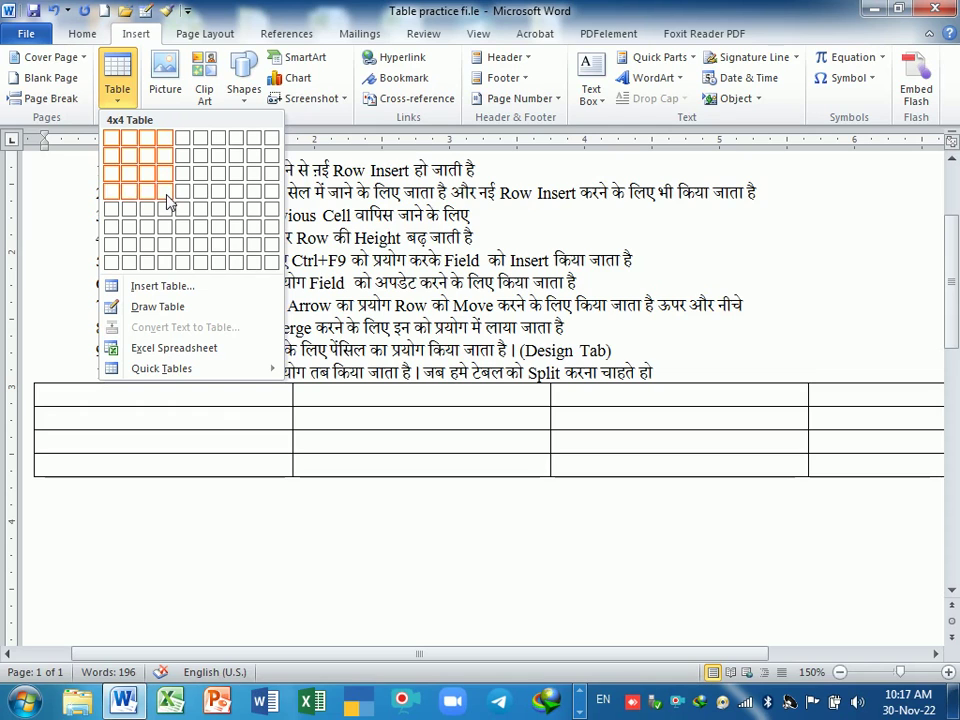
{"action": "left_click", "coordinate": [839, 672]}
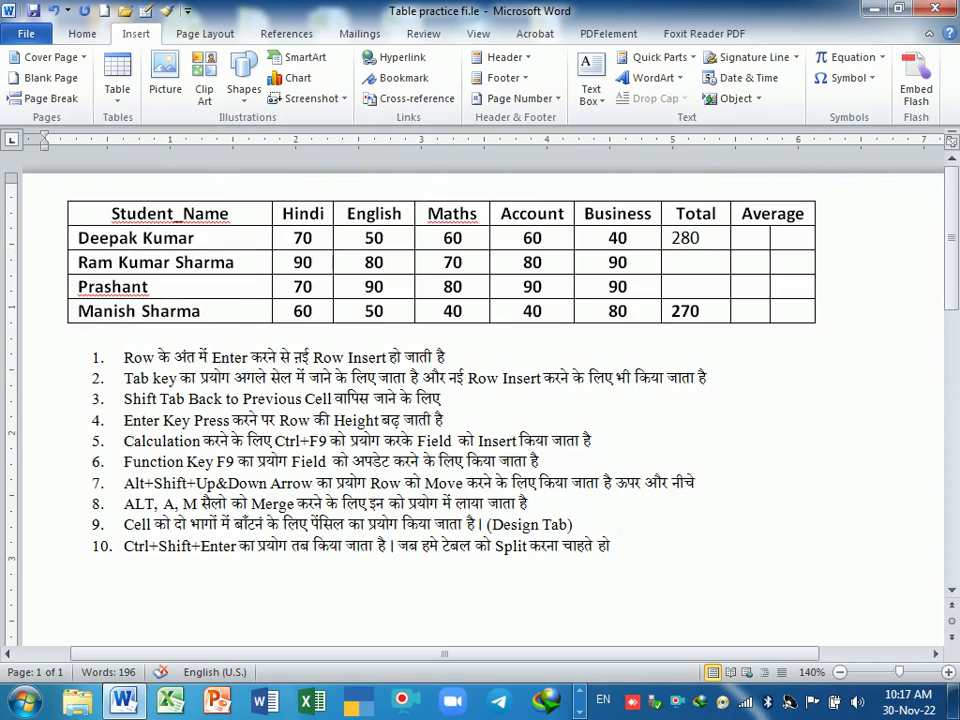
{"action": "scroll", "coordinate": [702, 490], "scroll_direction": "down", "scroll_amount": 2}
{"action": "scroll", "coordinate": [702, 490], "scroll_direction": "up", "scroll_amount": 2}
{"action": "scroll", "coordinate": [702, 490], "scroll_direction": "down", "scroll_amount": 1}
{"action": "scroll", "coordinate": [702, 490], "scroll_direction": "down", "scroll_amount": 1}
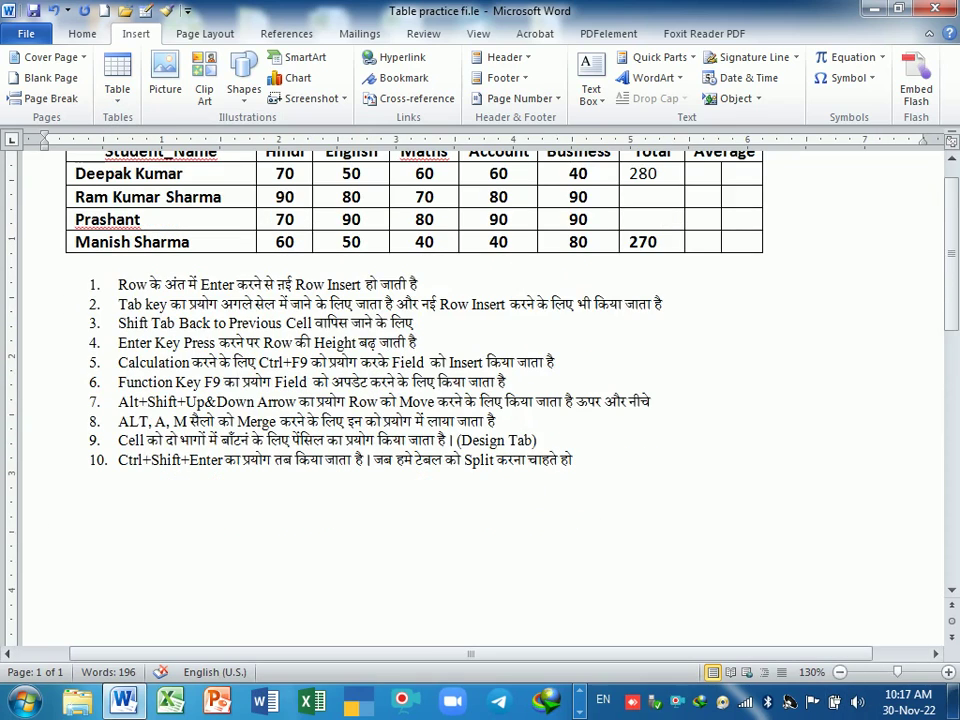
{"action": "scroll", "coordinate": [45, 478], "scroll_direction": "down", "scroll_amount": 1}
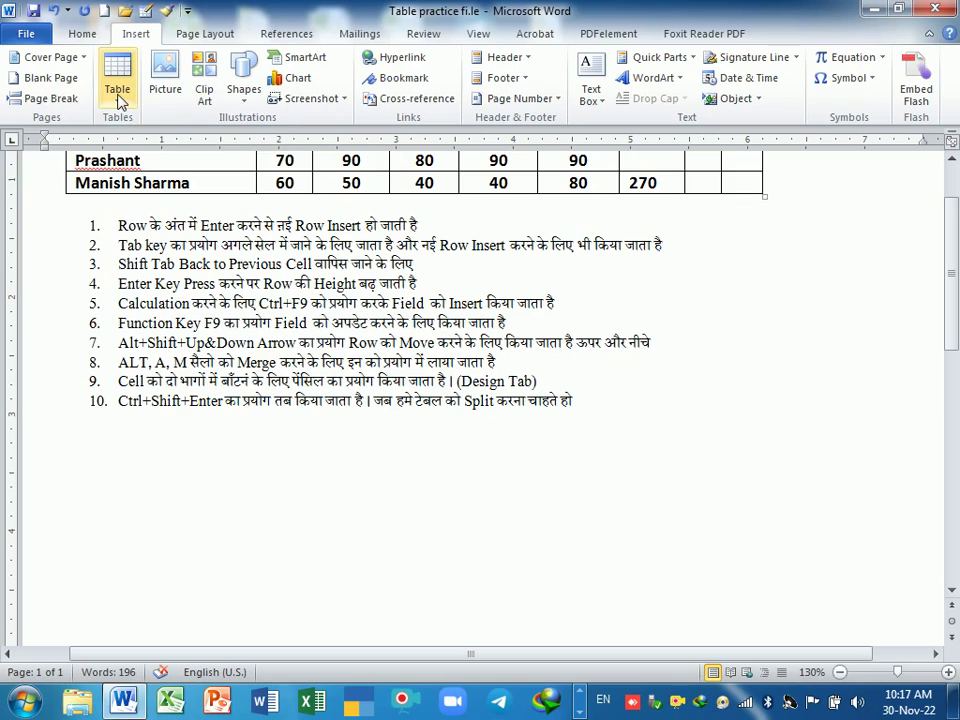
{"action": "left_click", "coordinate": [118, 92]}
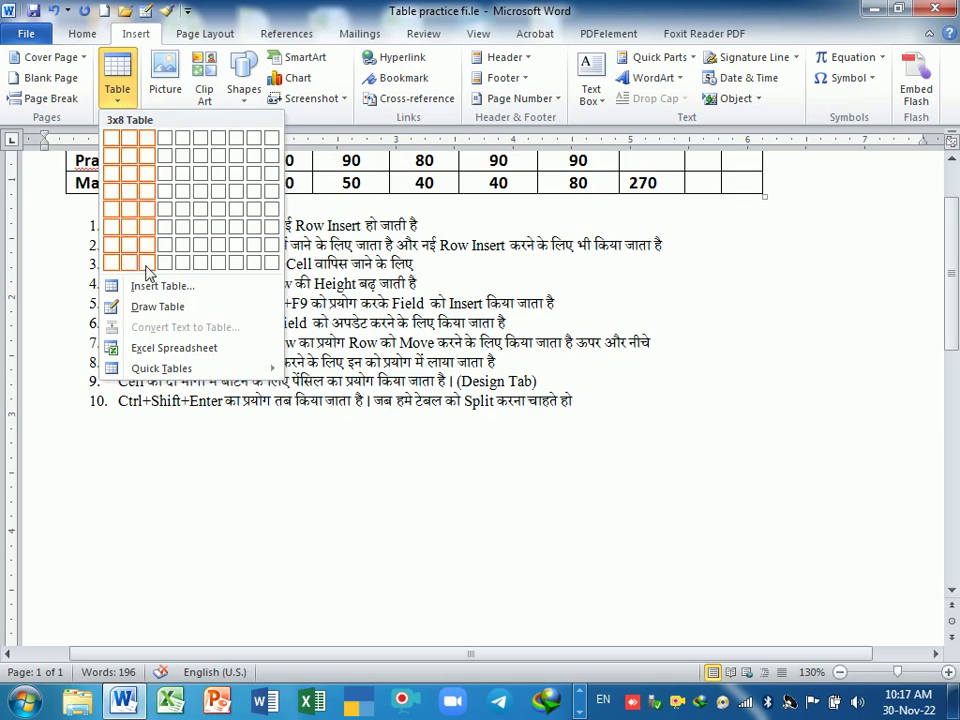
{"action": "left_click", "coordinate": [155, 287]}
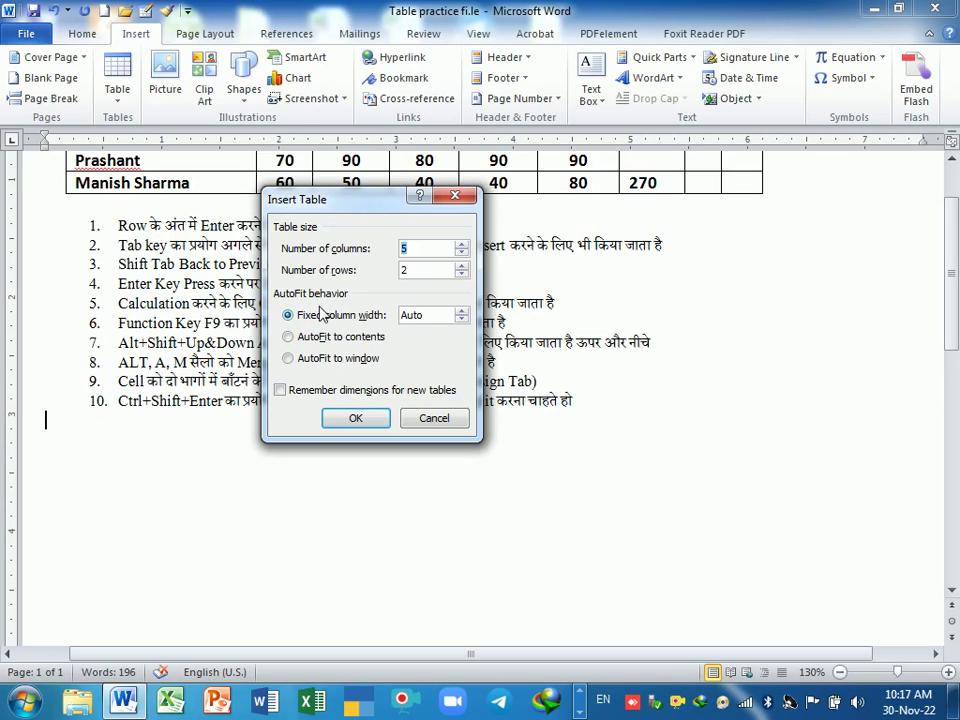
{"action": "left_click", "coordinate": [415, 248]}
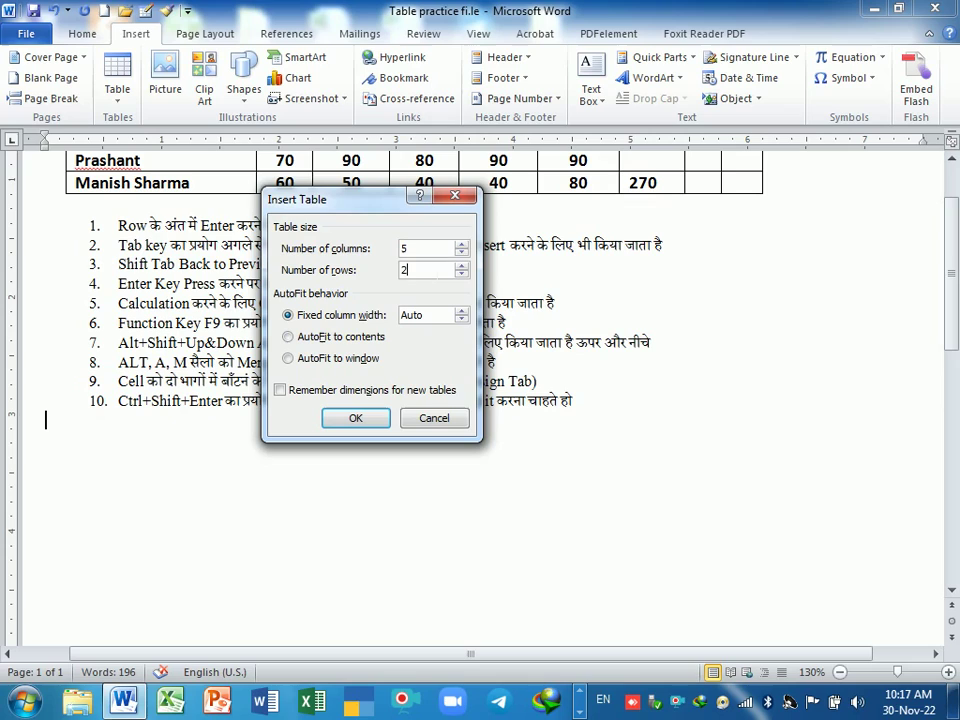
{"action": "left_click", "coordinate": [432, 270]}
{"action": "key", "text": "BackSpace"}
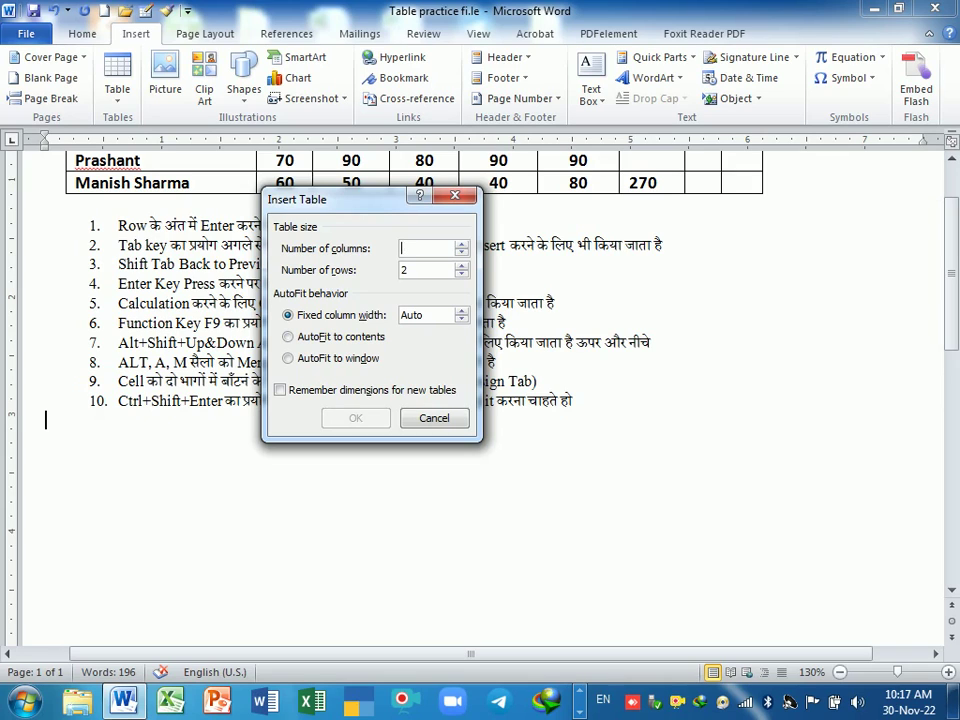
{"action": "type", "text": "5"}
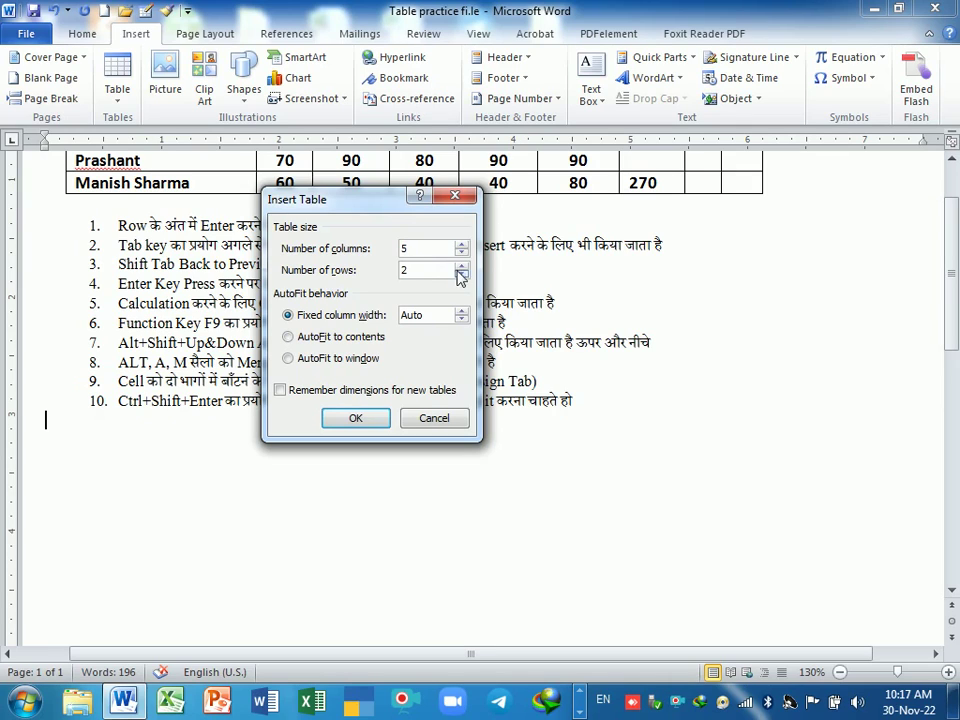
{"action": "left_click", "coordinate": [461, 266]}
{"action": "left_click", "coordinate": [369, 427]}
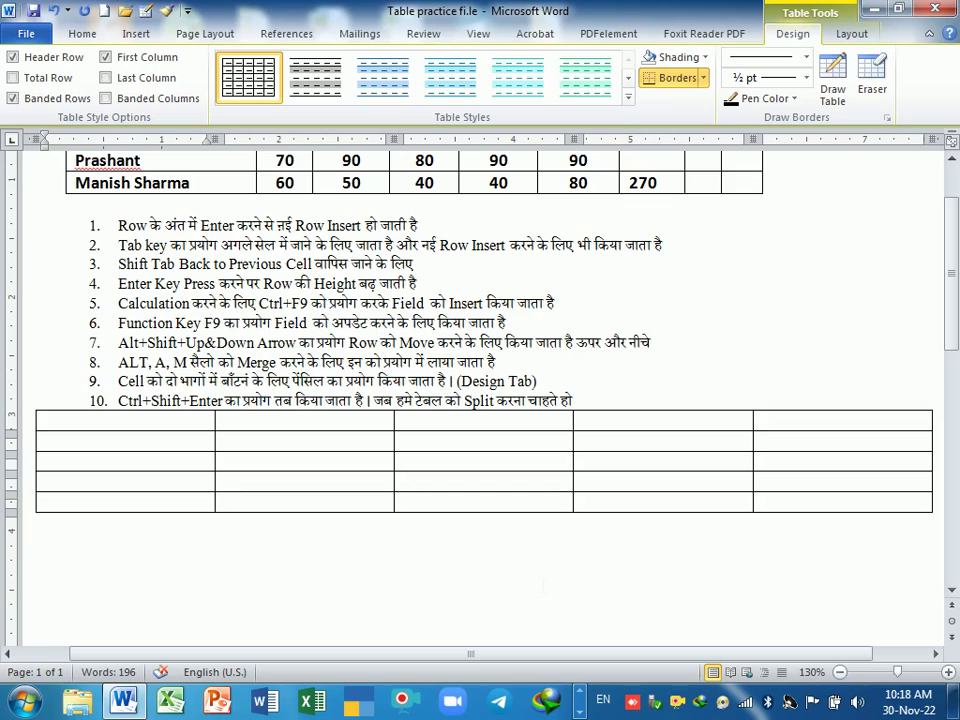
{"action": "key", "text": "ctrl+z"}
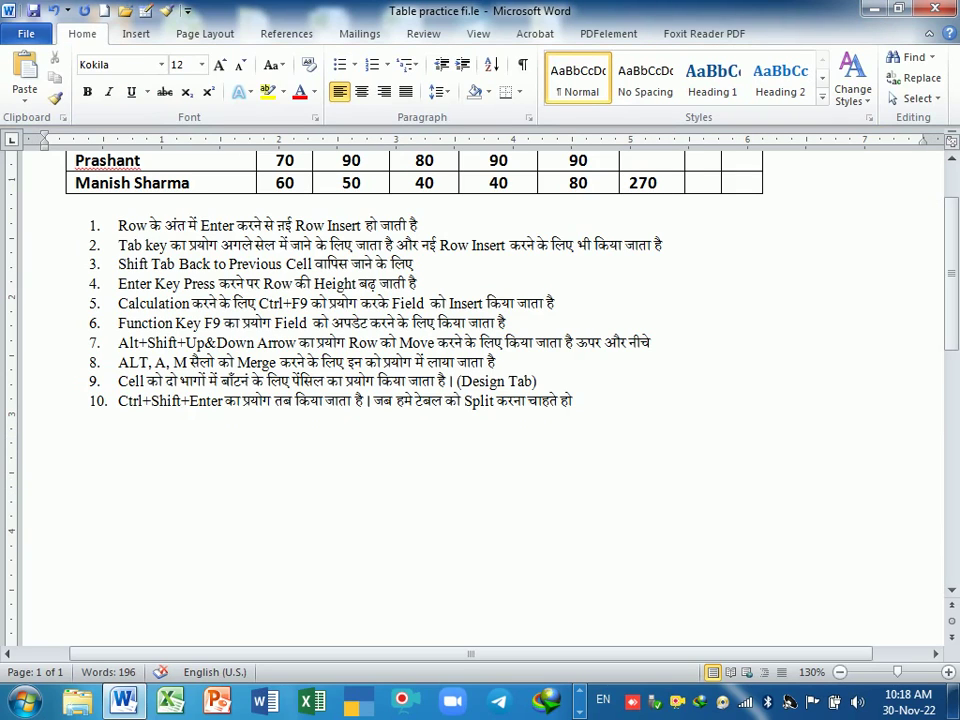
Insert a 5-column, 5-row table set to AutoFit to contents below note 10
{"action": "left_click", "coordinate": [136, 33]}
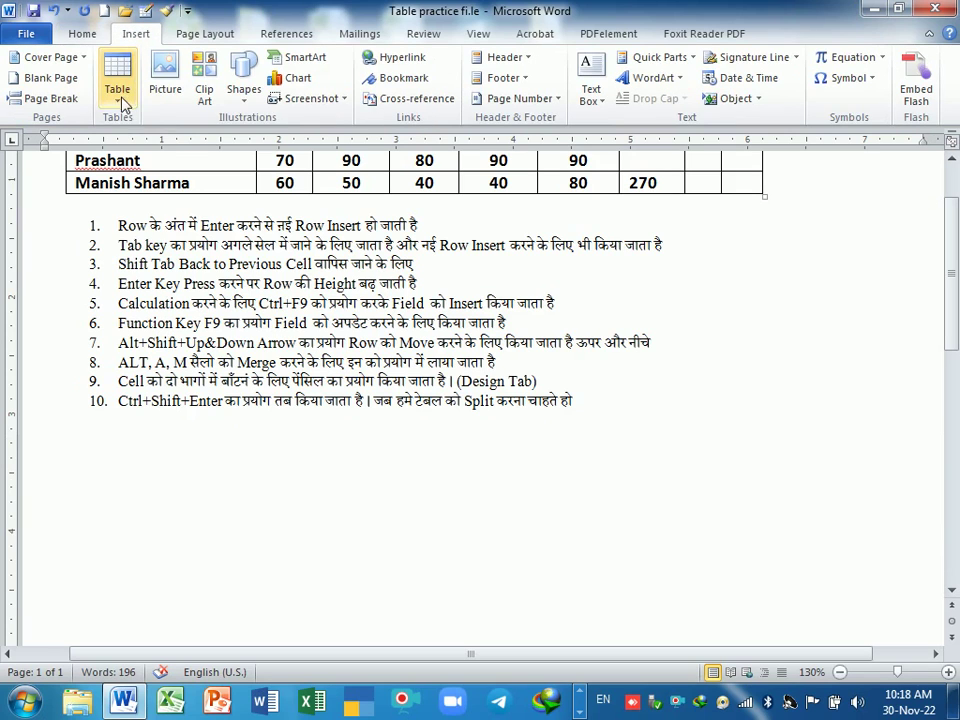
{"action": "left_click", "coordinate": [120, 95]}
{"action": "left_click", "coordinate": [150, 286]}
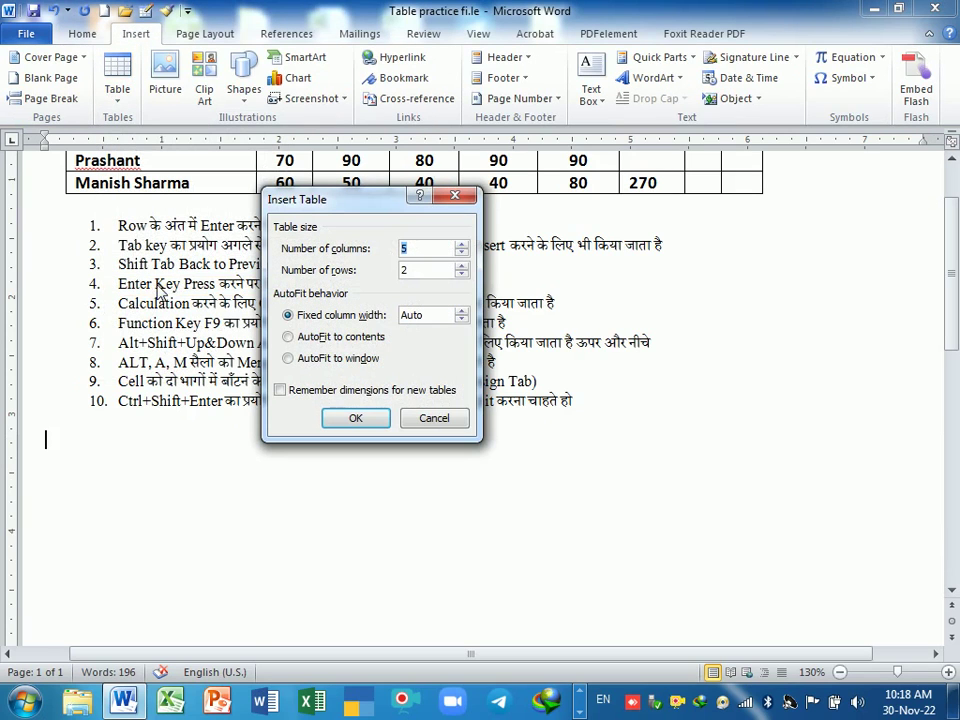
{"action": "left_click", "coordinate": [289, 338]}
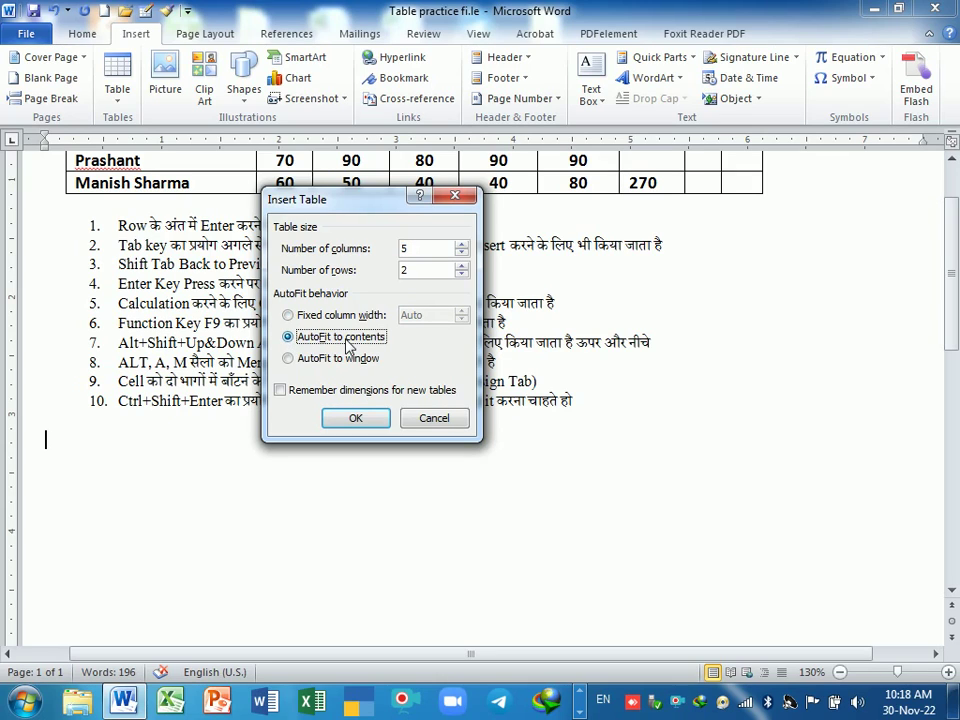
{"action": "left_click", "coordinate": [462, 267]}
{"action": "left_click", "coordinate": [462, 267]}
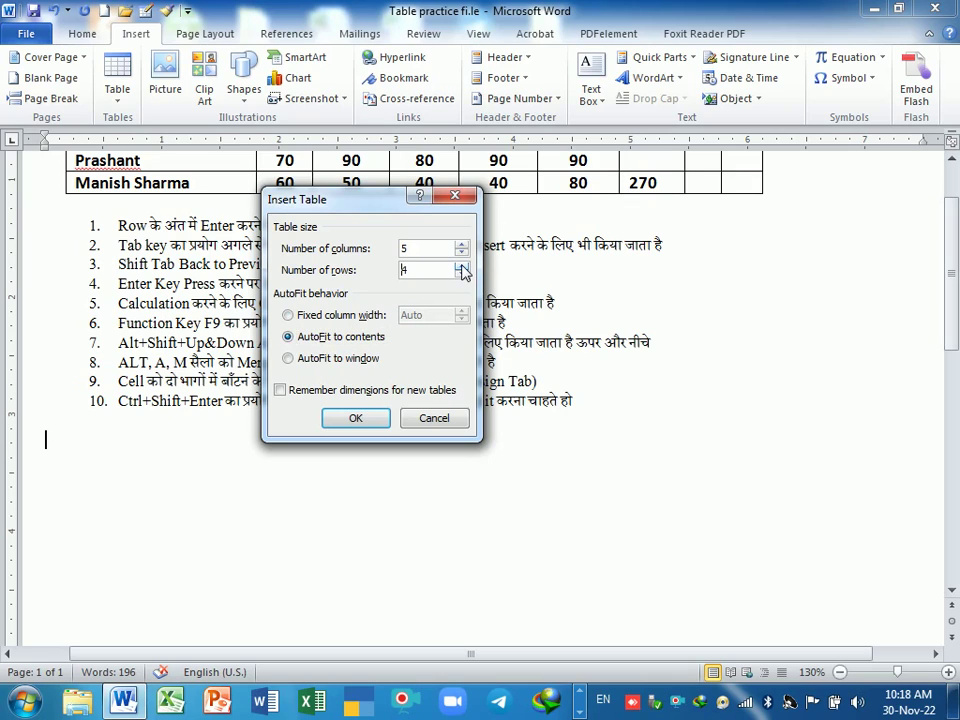
{"action": "left_click", "coordinate": [461, 266]}
{"action": "left_click", "coordinate": [354, 417]}
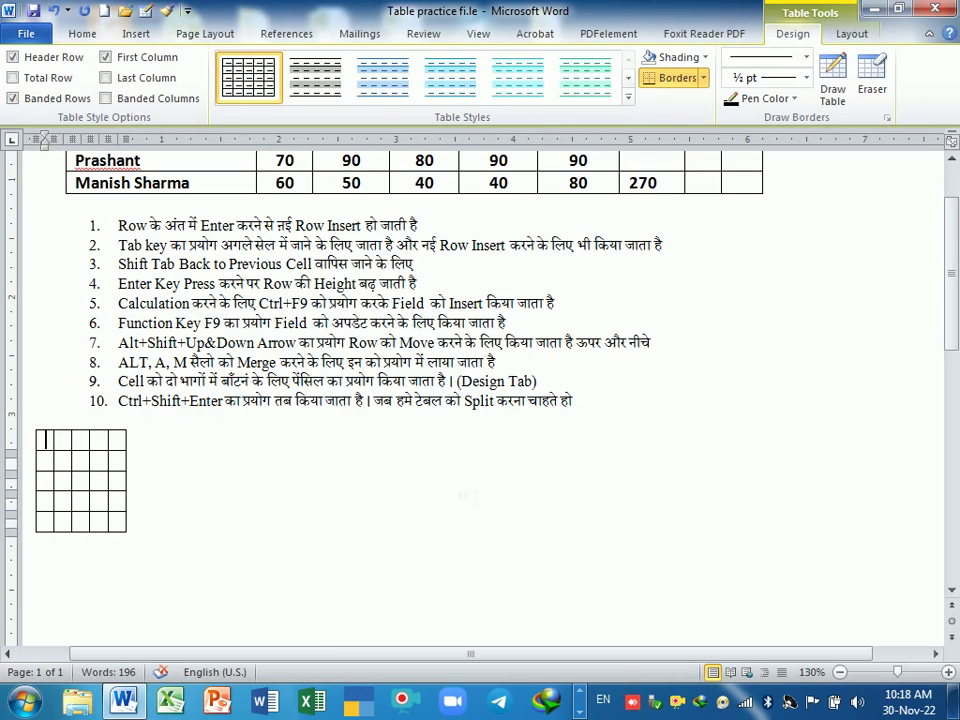
Fill the header row with Sr.no, Computer Index, Compute Teacher, Remarks and Mobile NO
{"action": "type", "text": "Sr."}
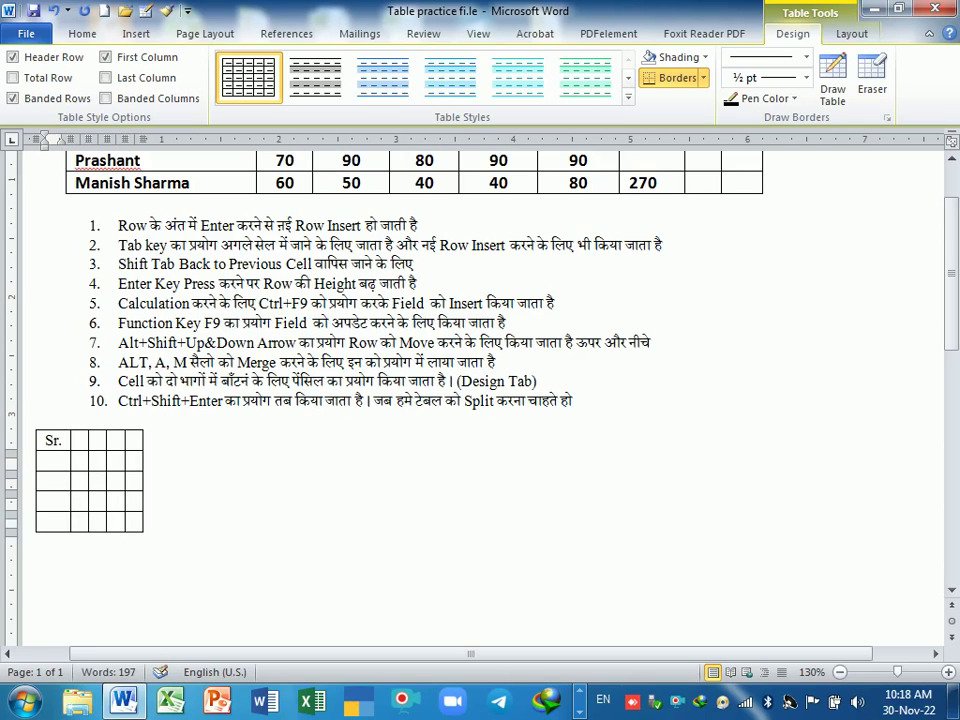
{"action": "type", "text": "no"}
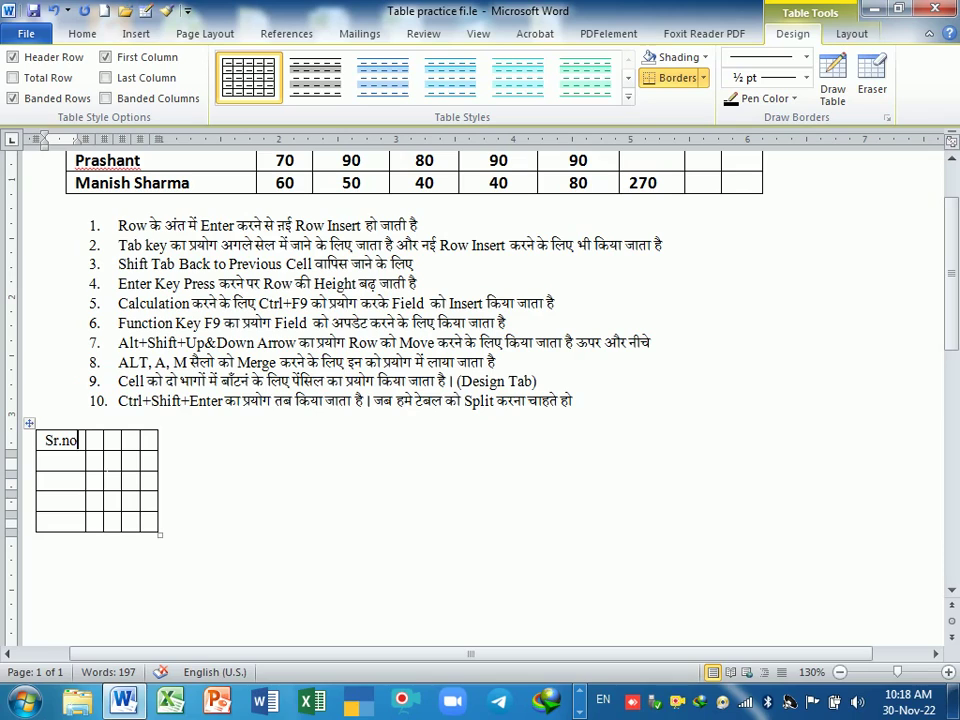
{"action": "key", "text": "Tab"}
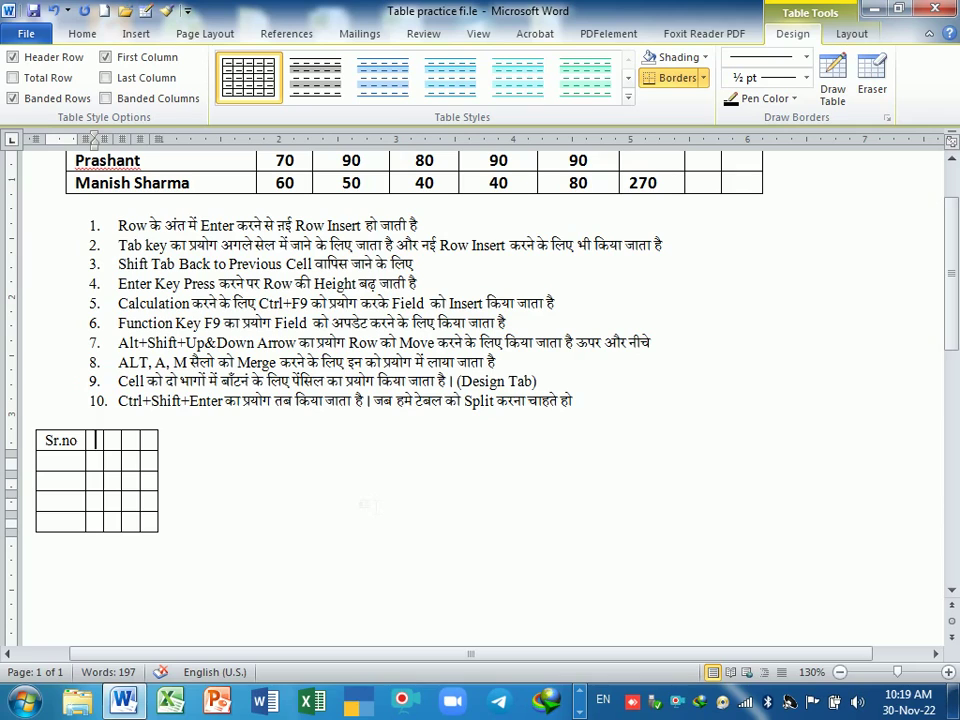
{"action": "type", "text": "Computer"}
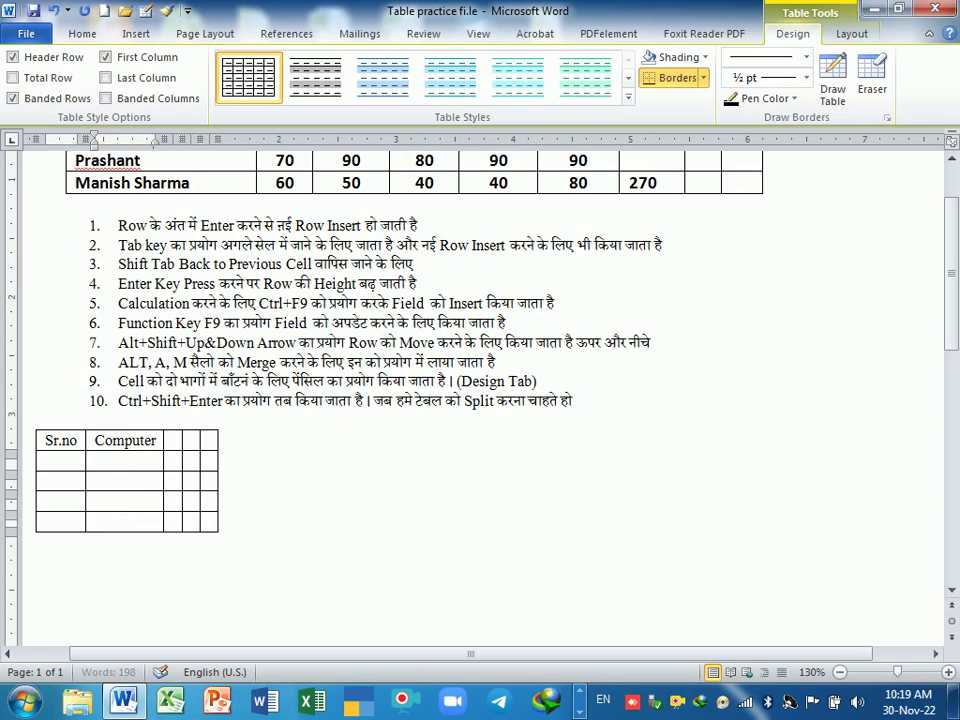
{"action": "type", "text": " I"}
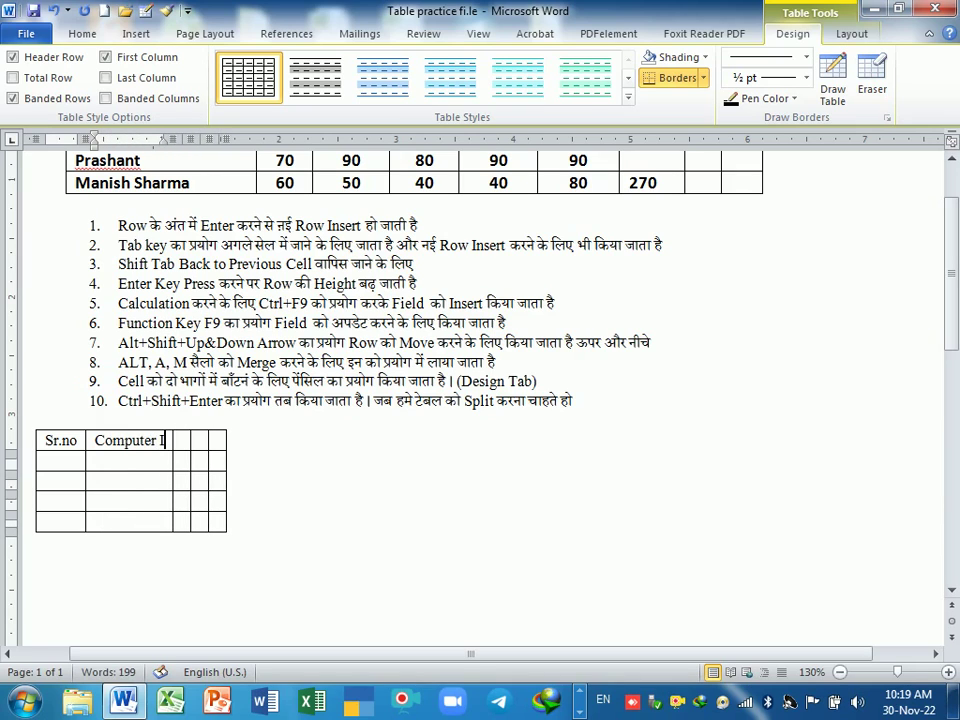
{"action": "type", "text": "nc"}
{"action": "type", "text": "ex"}
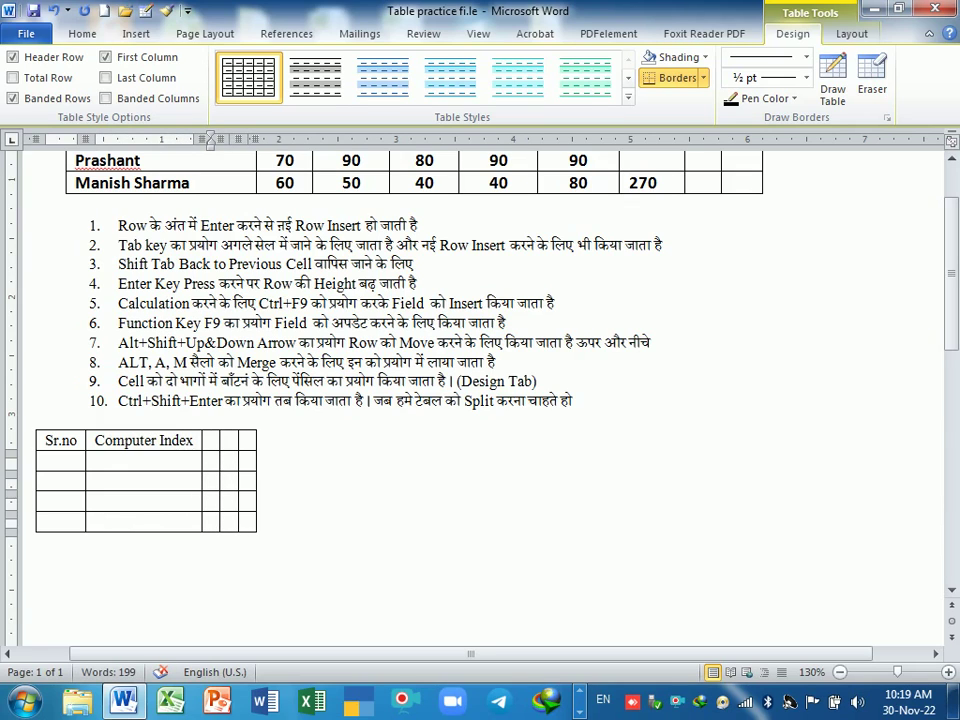
{"action": "type", "text": "TEac"}
{"action": "key", "text": "BackSpace"}
{"action": "key", "text": "BackSpace"}
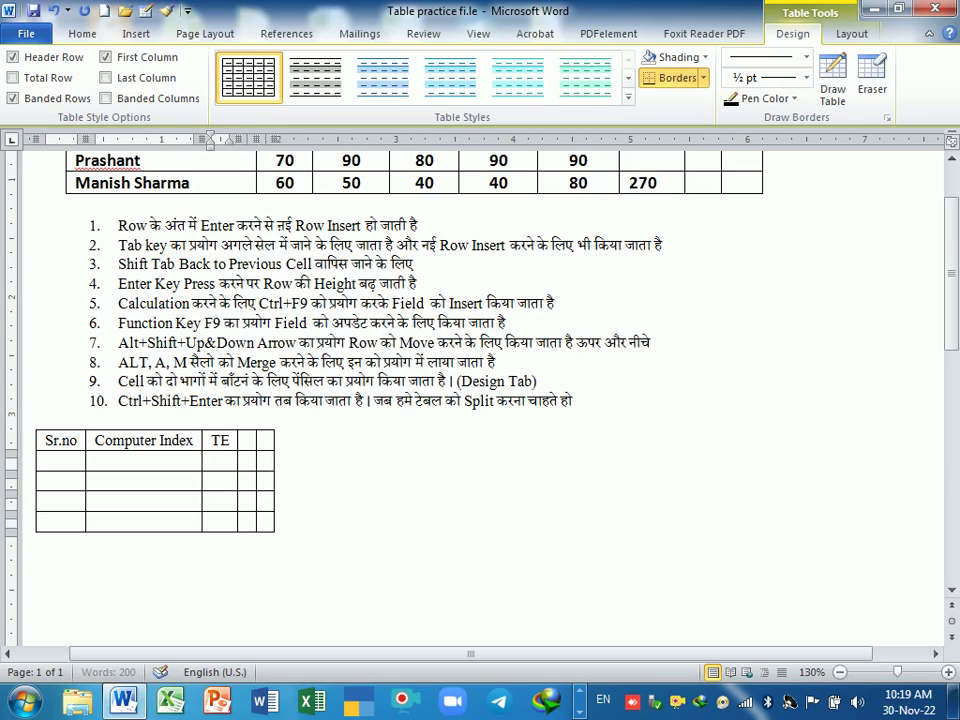
{"action": "key", "text": "BackSpace"}
{"action": "key", "text": "BackSpace"}
{"action": "type", "text": "Com"}
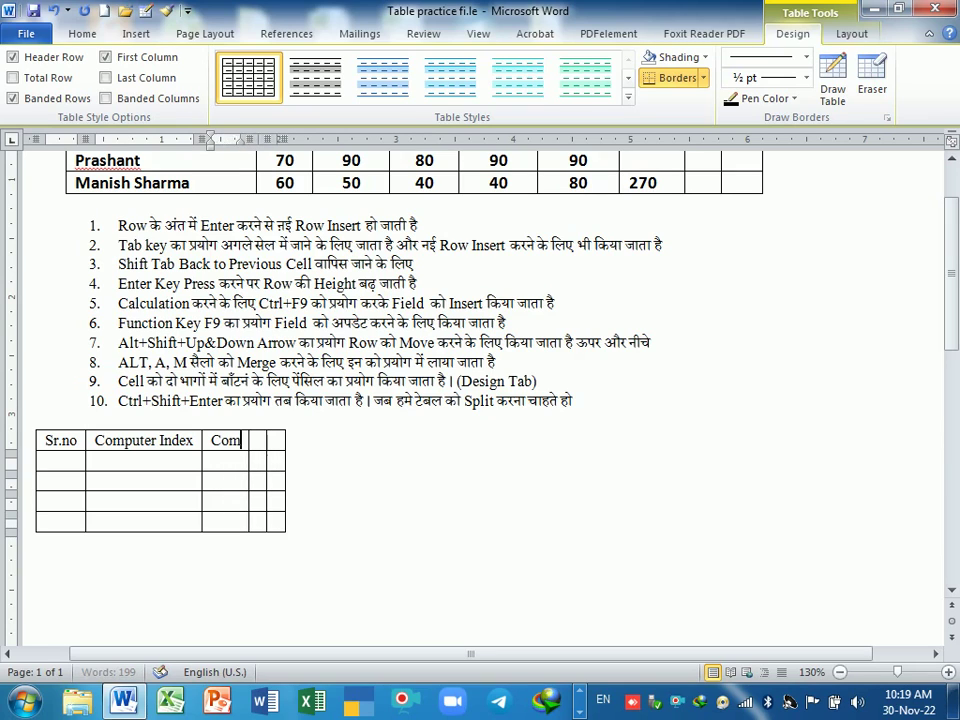
{"action": "type", "text": "ptuer"}
{"action": "key", "text": "BackSpace"}
{"action": "key", "text": "BackSpace"}
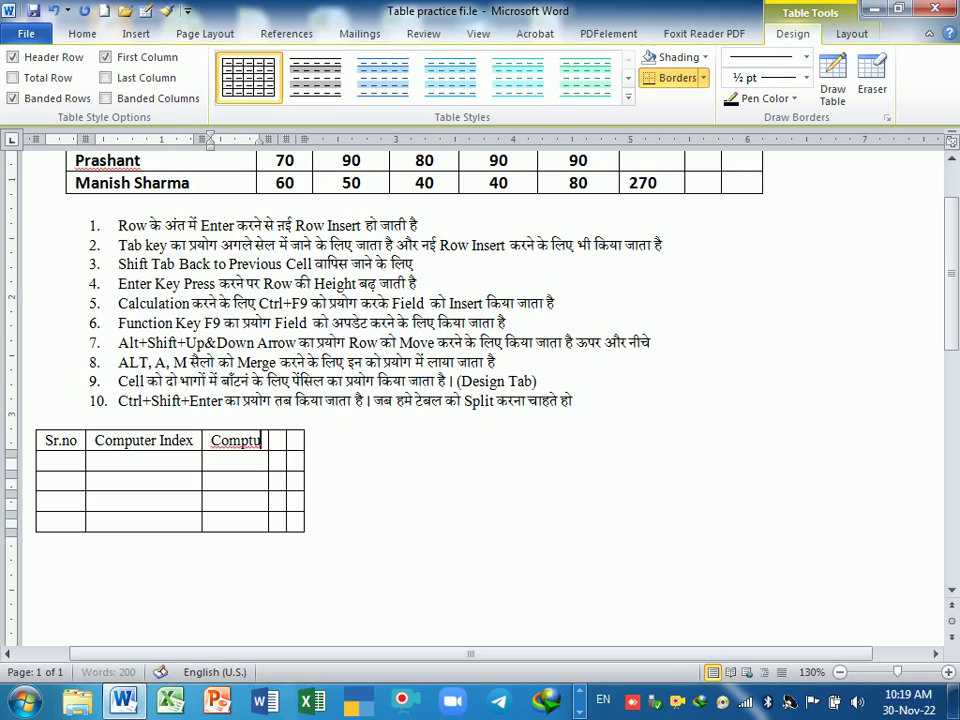
{"action": "key", "text": "BackSpace"}
{"action": "key", "text": "BackSpace"}
{"action": "type", "text": "ute"}
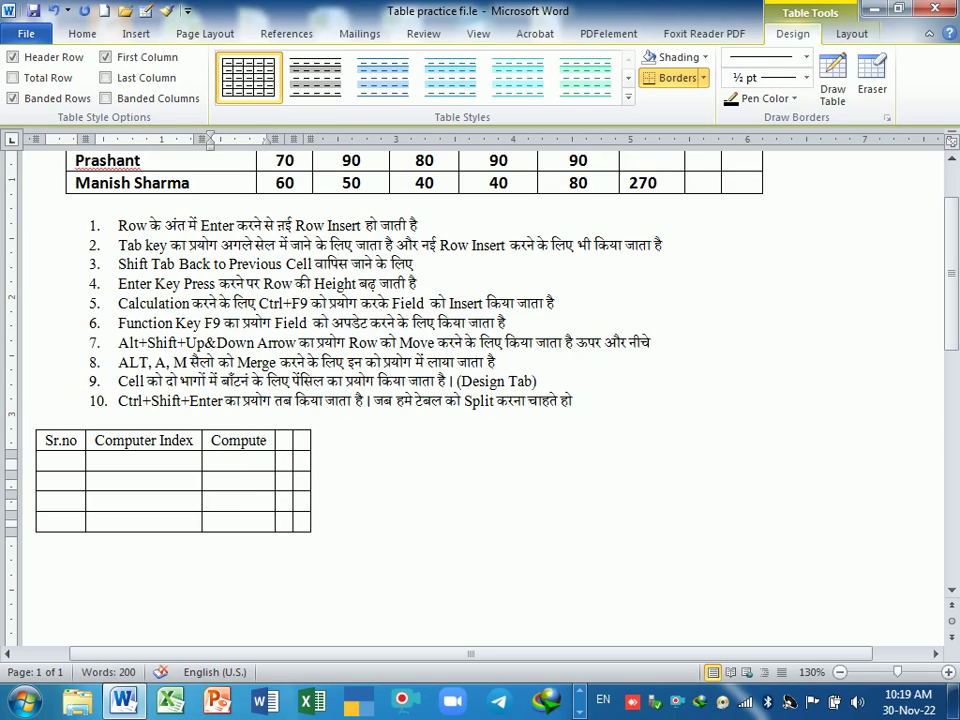
{"action": "type", "text": " Teacher"}
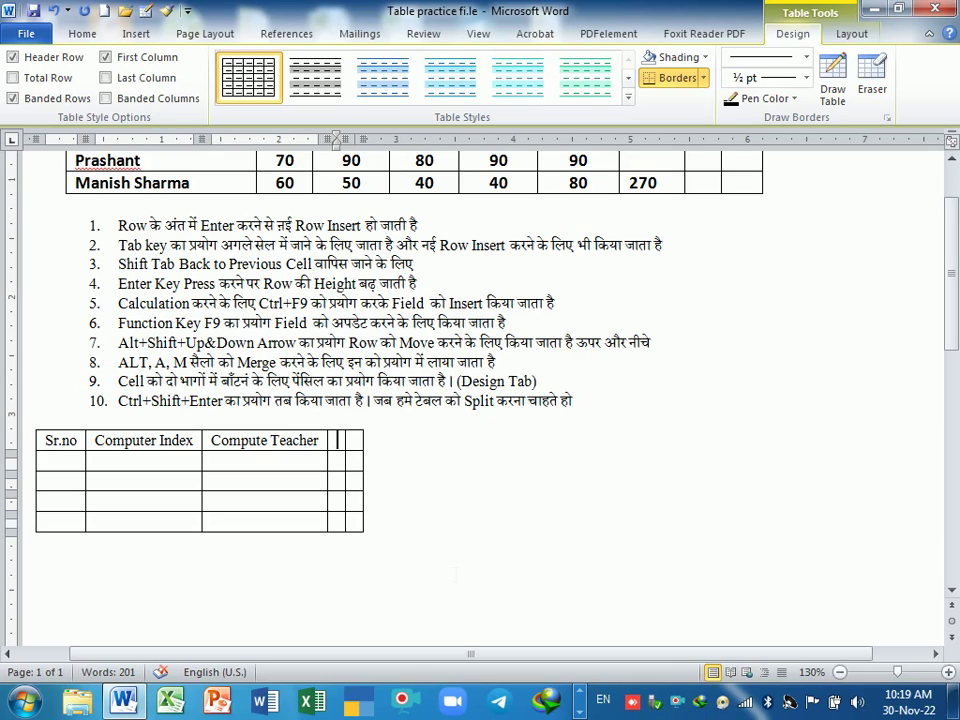
{"action": "type", "text": "R"}
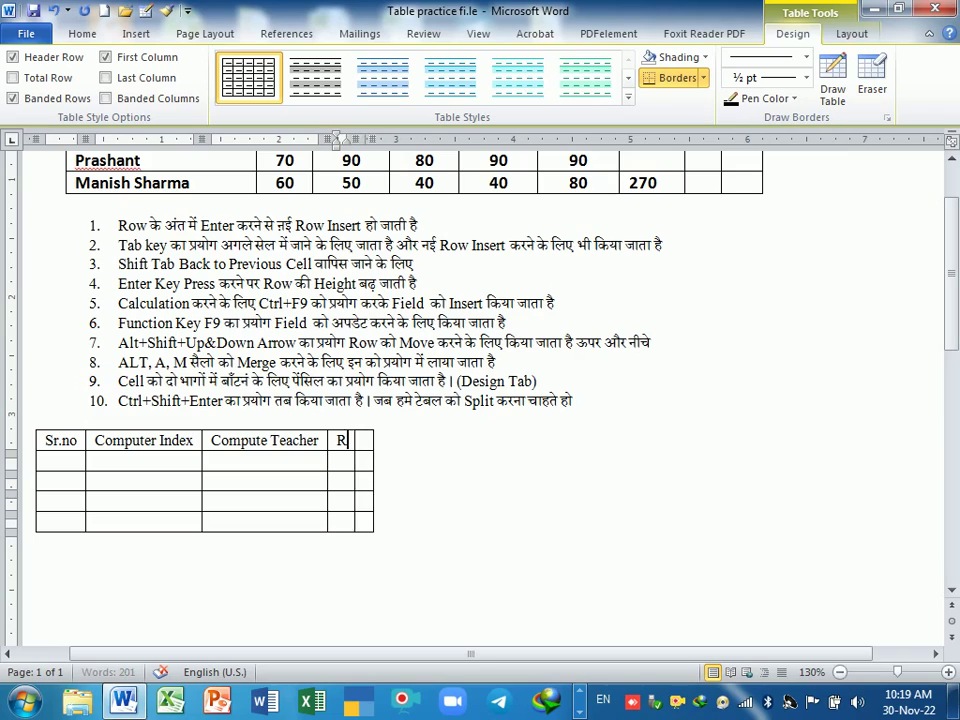
{"action": "type", "text": "emarks"}
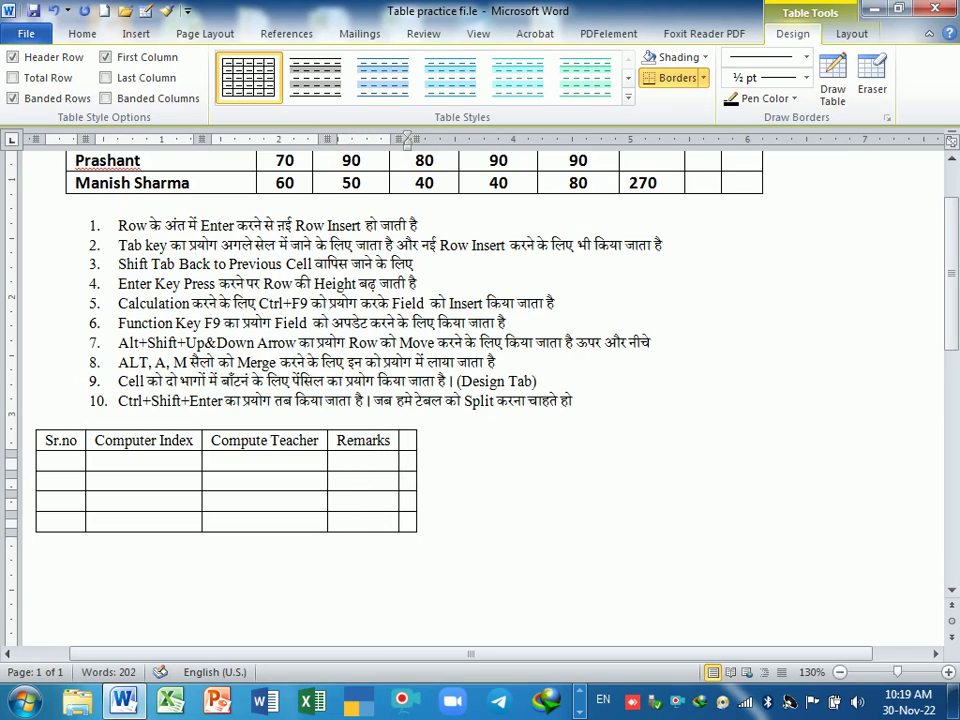
{"action": "type", "text": "mobi"}
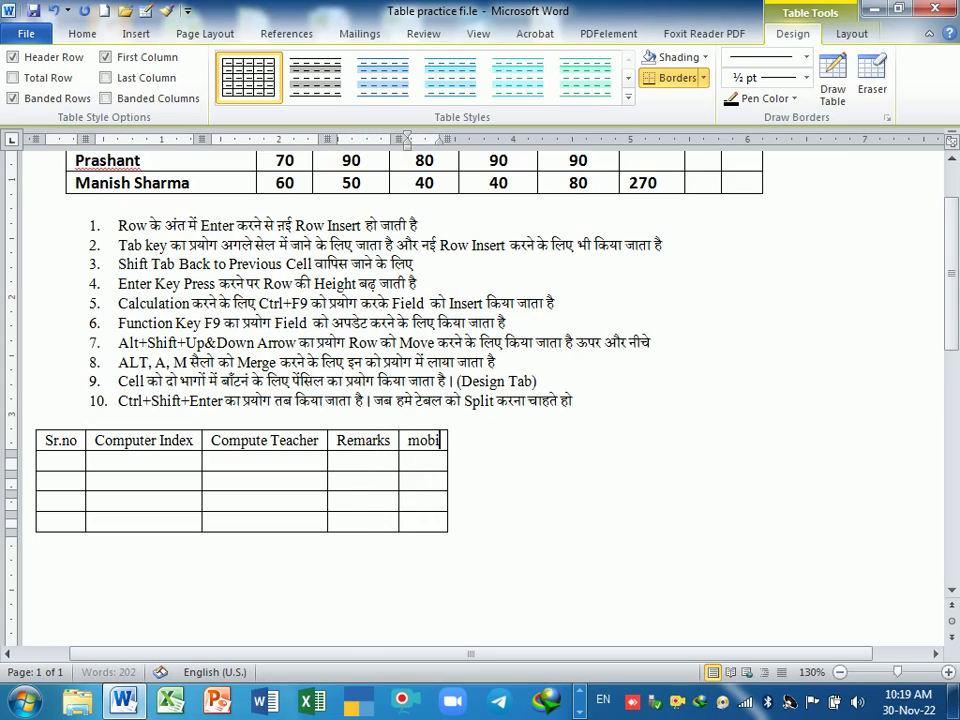
{"action": "type", "text": "le NO"}
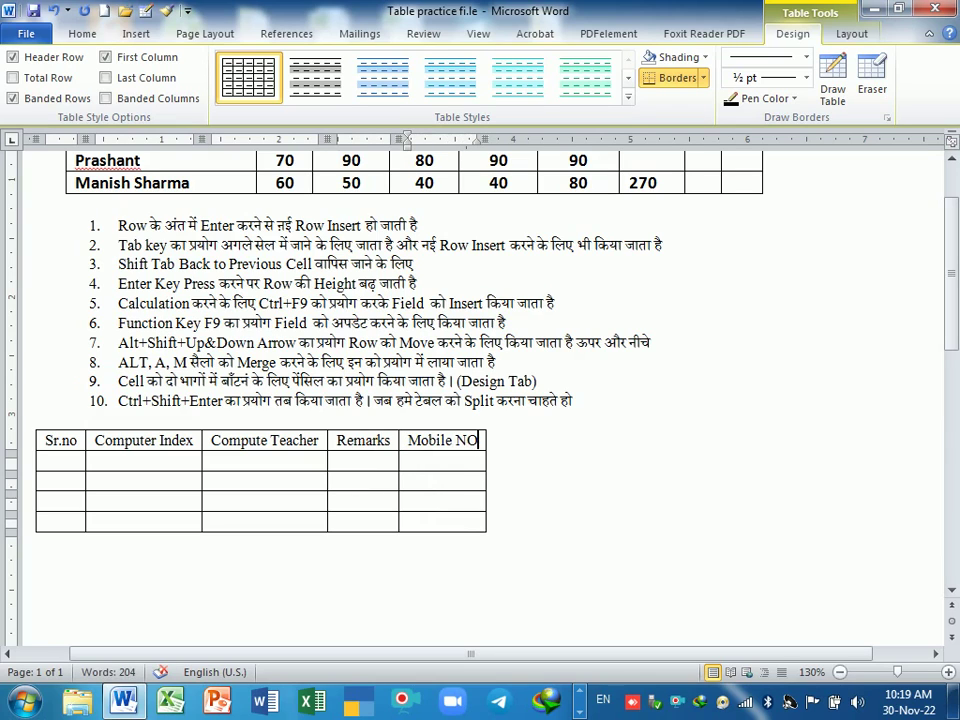
{"action": "type", "text": "."}
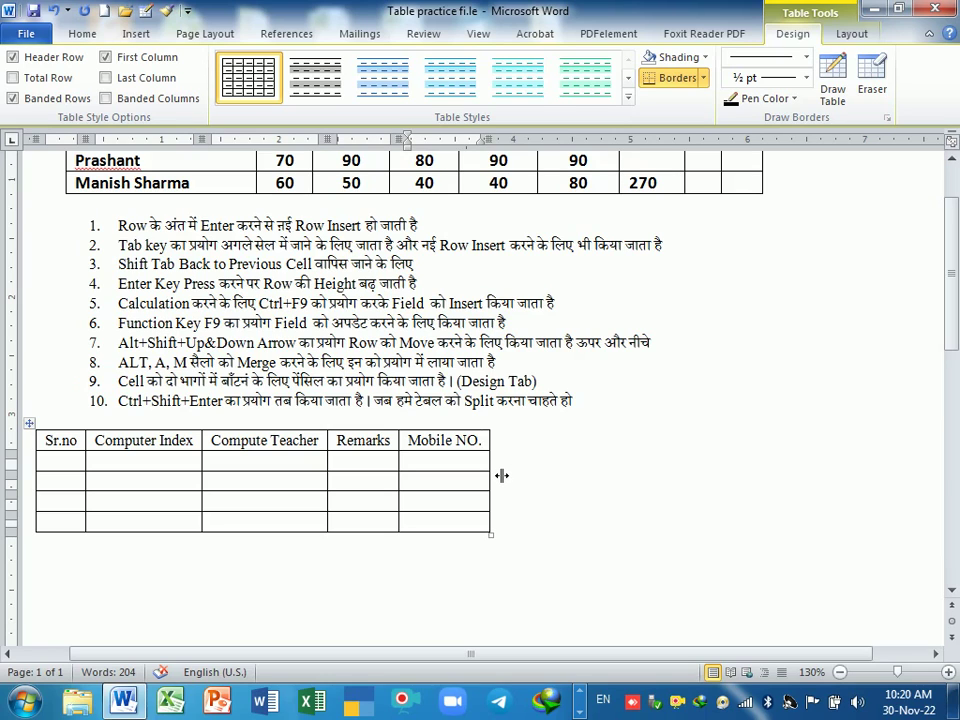
Fit the table's right edge to Mobile NO. and shift the table rightward under the notes
{"action": "left_click_drag", "start_coordinate": [491, 476], "coordinate": [885, 457]}
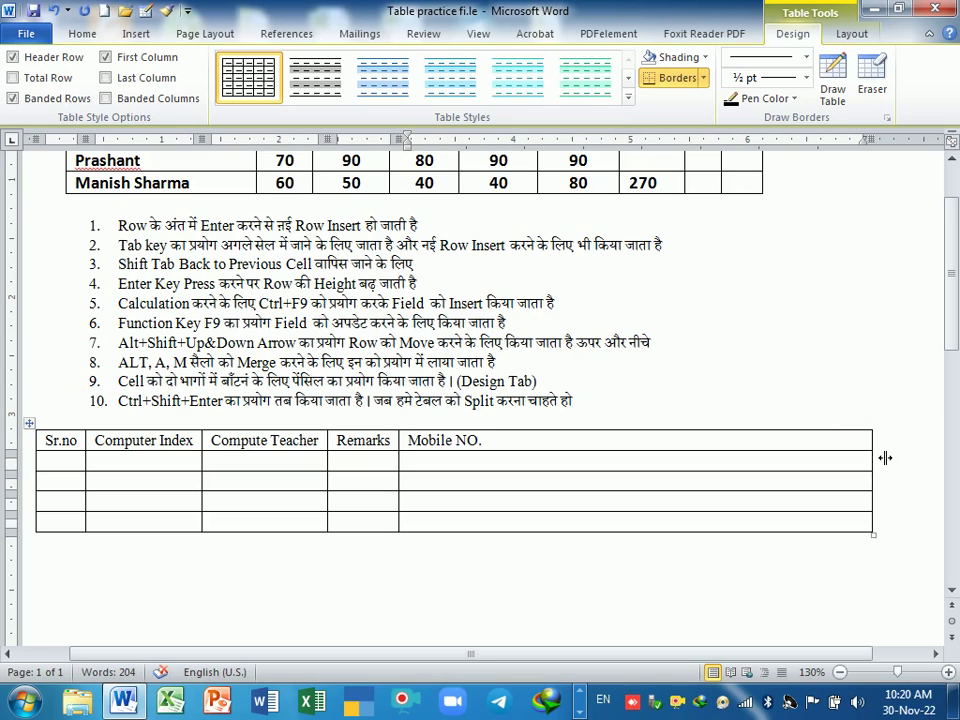
{"action": "left_click_drag", "start_coordinate": [885, 457], "coordinate": [498, 463]}
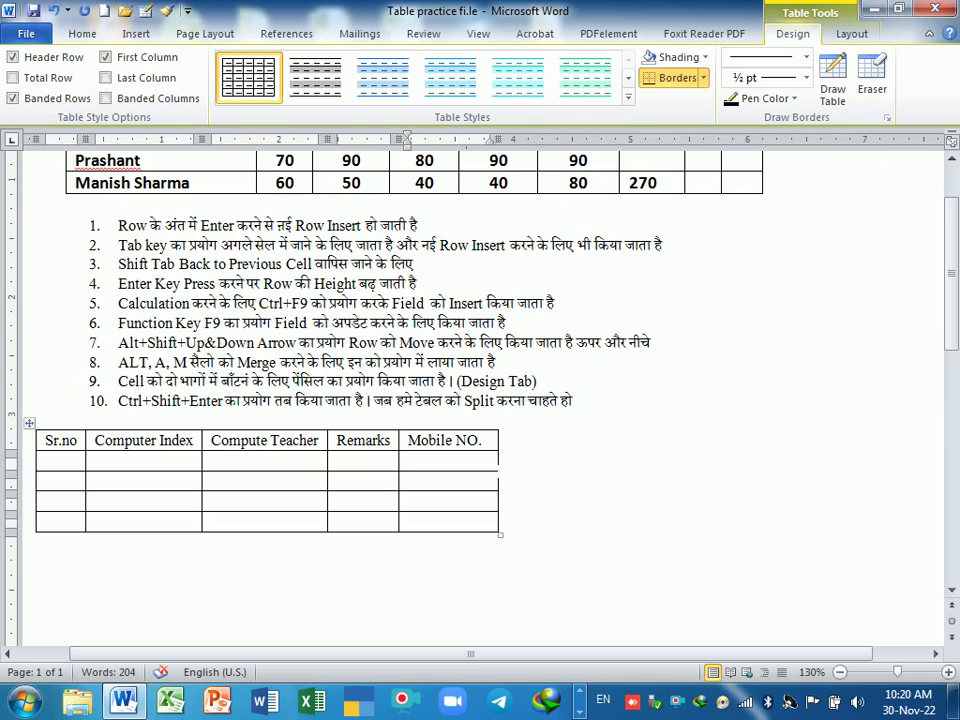
{"action": "left_click", "coordinate": [199, 440]}
{"action": "left_click_drag", "start_coordinate": [30, 424], "coordinate": [171, 440]}
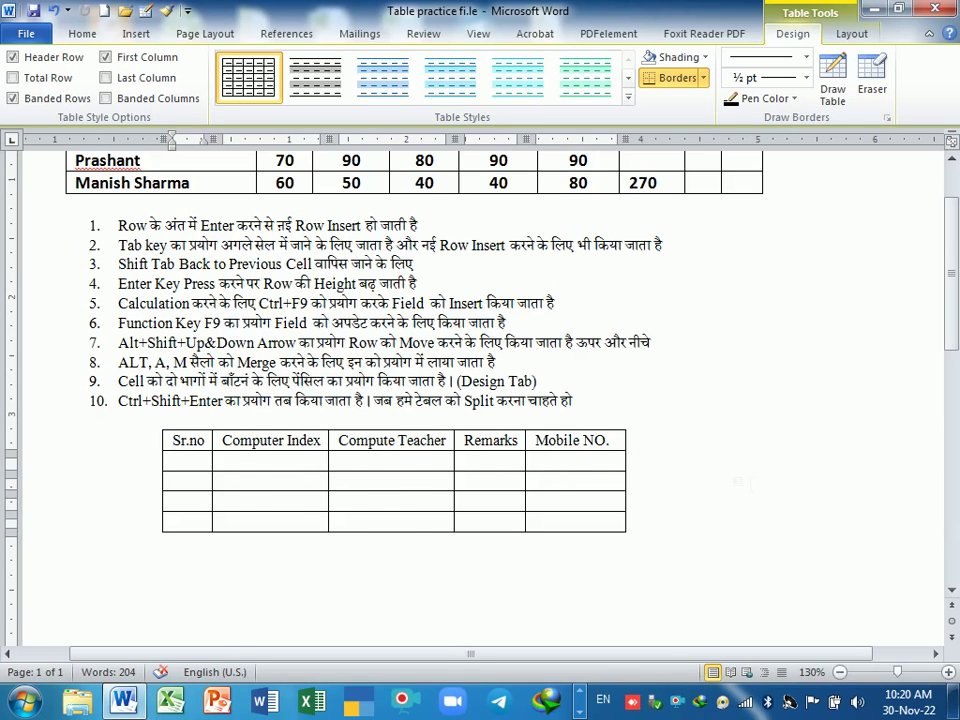
Drag a copy of the Sr.no table below the original, then undo the copy
{"action": "scroll", "coordinate": [480, 400], "scroll_direction": "up", "scroll_amount": 1, "text": "ctrl"}
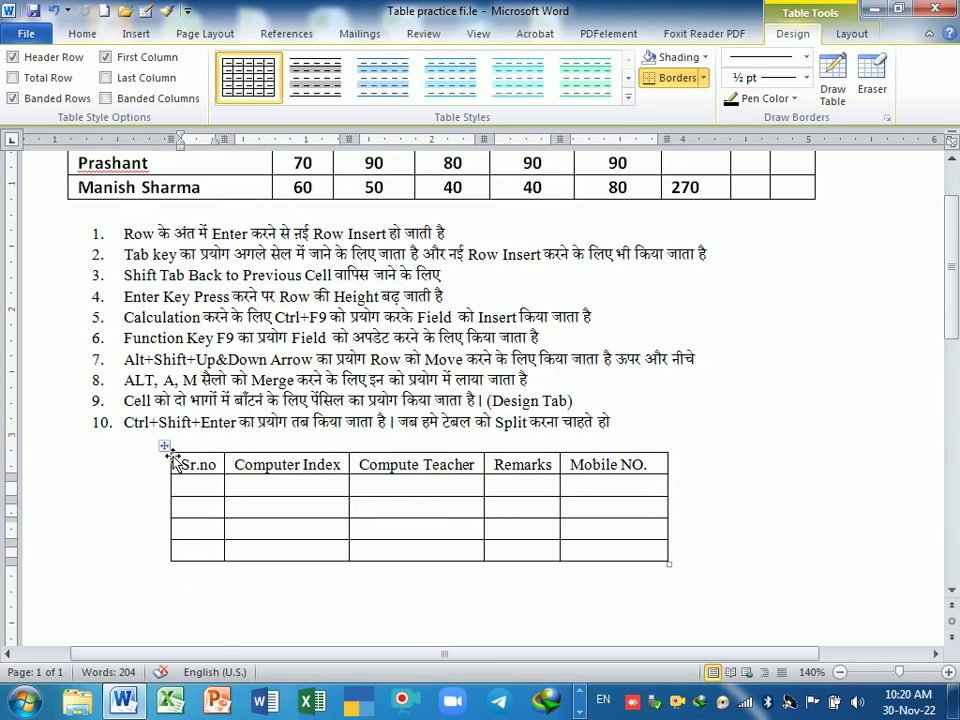
{"action": "left_click", "coordinate": [172, 457]}
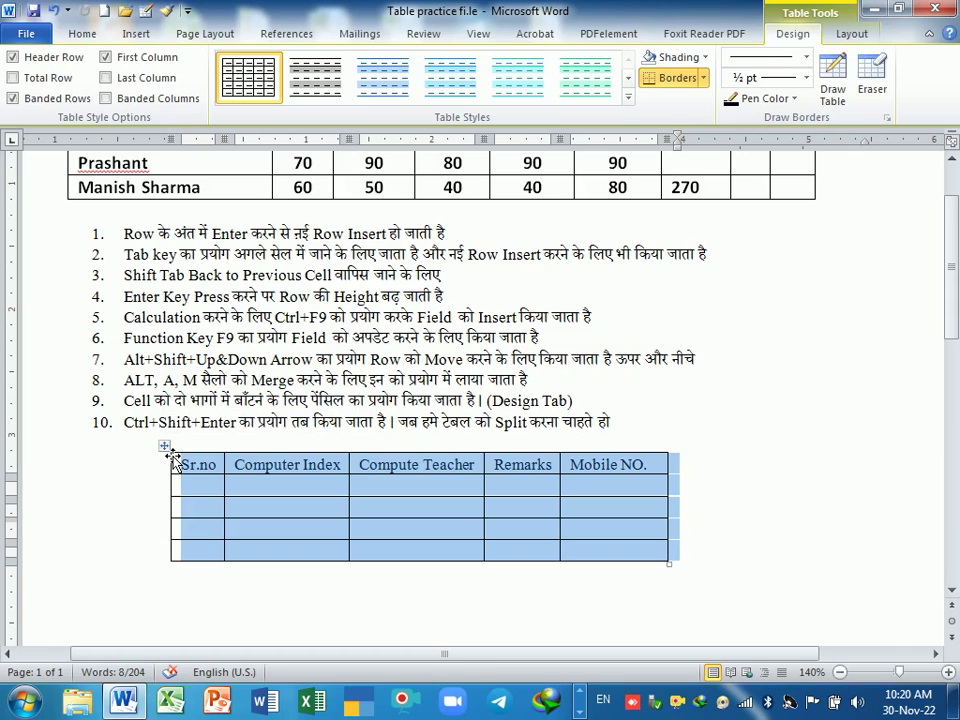
{"action": "left_click_drag", "start_coordinate": [172, 457], "coordinate": [170, 600]}
{"action": "scroll", "coordinate": [420, 450], "scroll_direction": "down", "scroll_amount": 2}
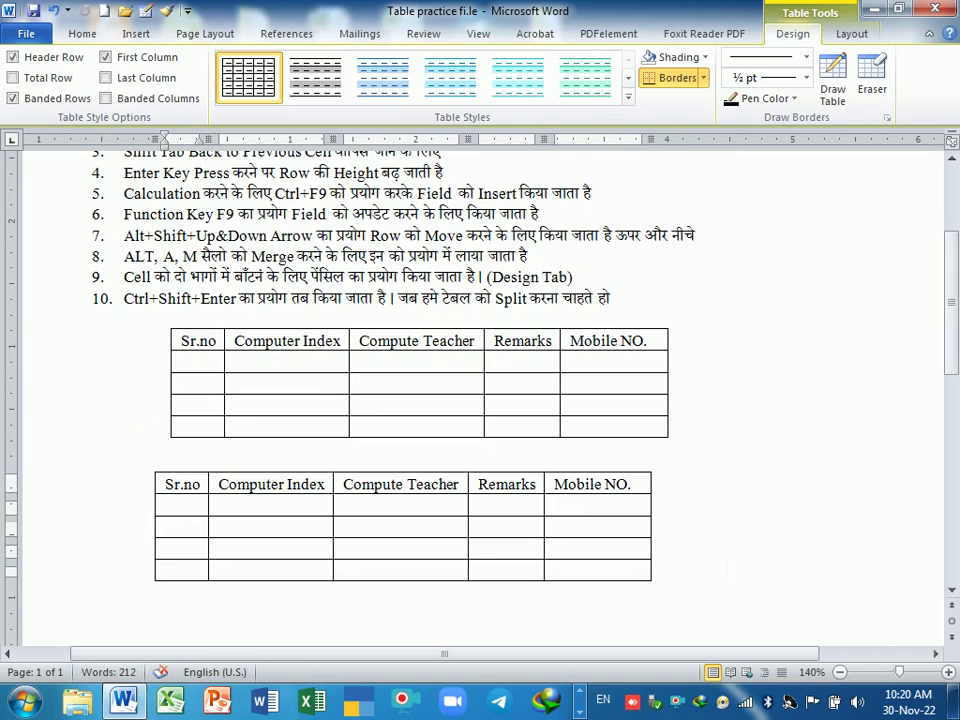
{"action": "key", "text": "ctrl+z"}
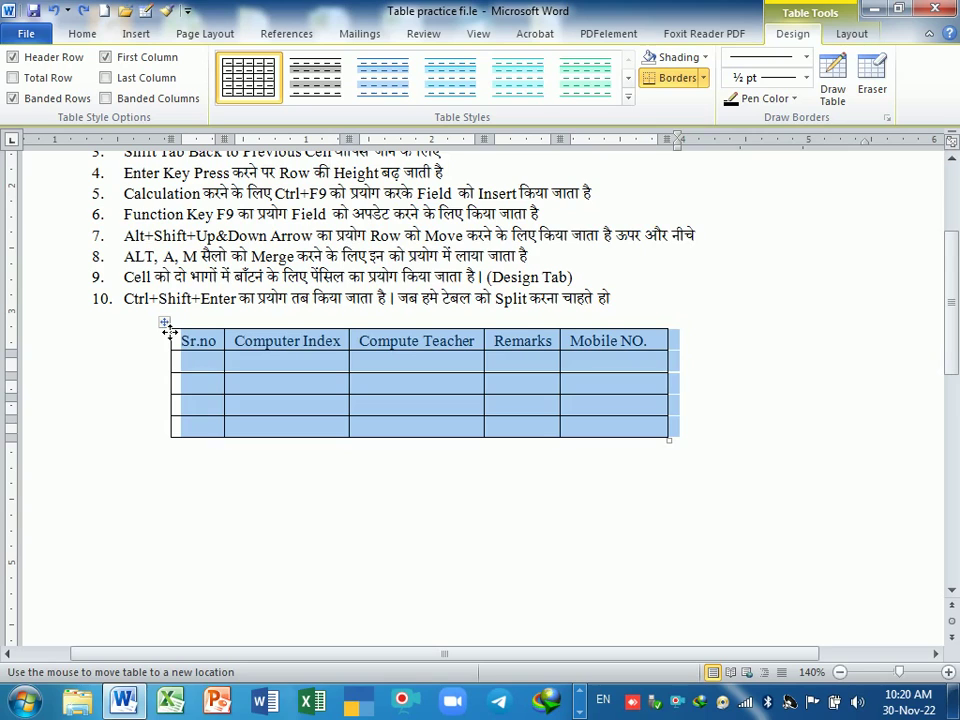
Make and undo a second table copy, leaving the cursor on the empty line below the table
{"action": "mouse_move", "coordinate": [165, 330]}
{"action": "left_mouse_down"}
{"action": "mouse_move", "coordinate": [169, 496]}
{"action": "mouse_move", "coordinate": [150, 496]}
{"action": "left_mouse_up"}
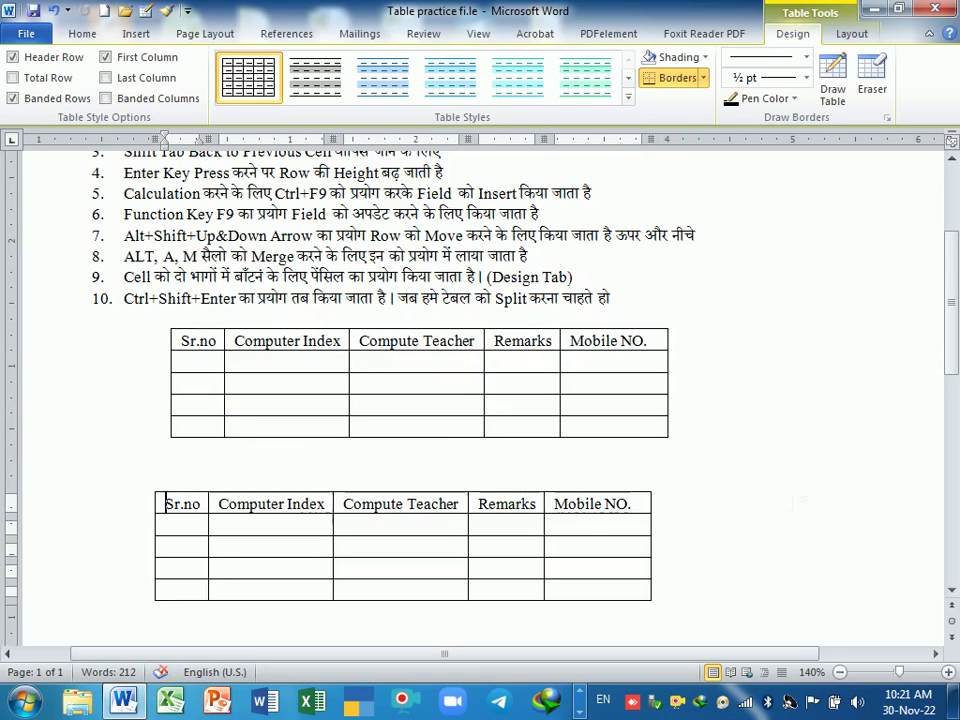
{"action": "key", "text": "ctrl+z"}
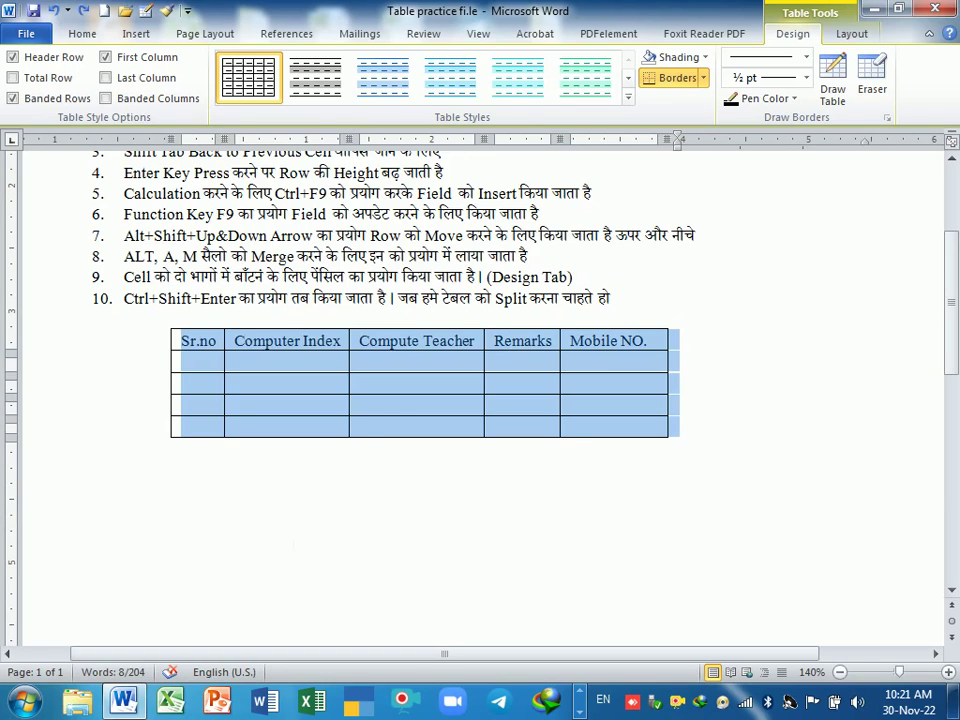
{"action": "left_click", "coordinate": [200, 492]}
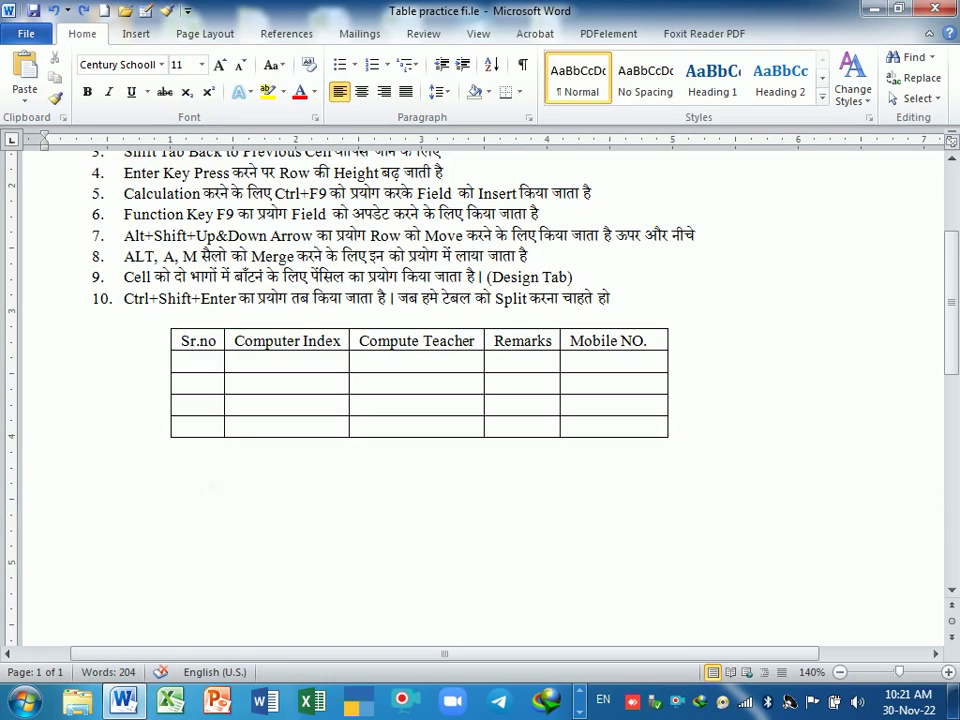
{"action": "left_click", "coordinate": [135, 34]}
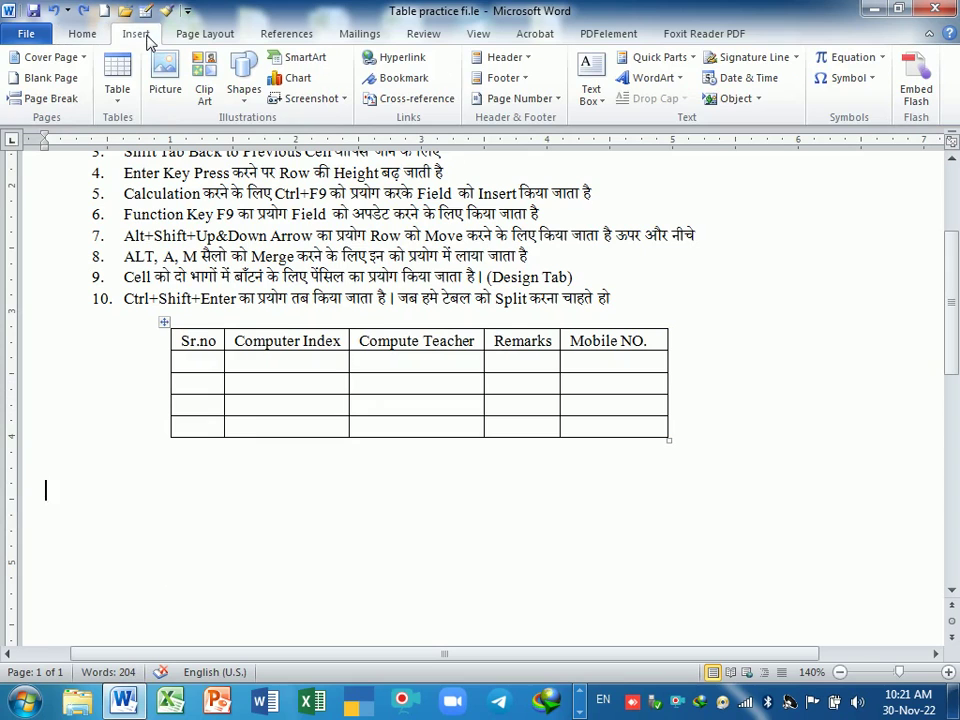
{"action": "left_click", "coordinate": [119, 96]}
{"action": "left_click", "coordinate": [186, 288]}
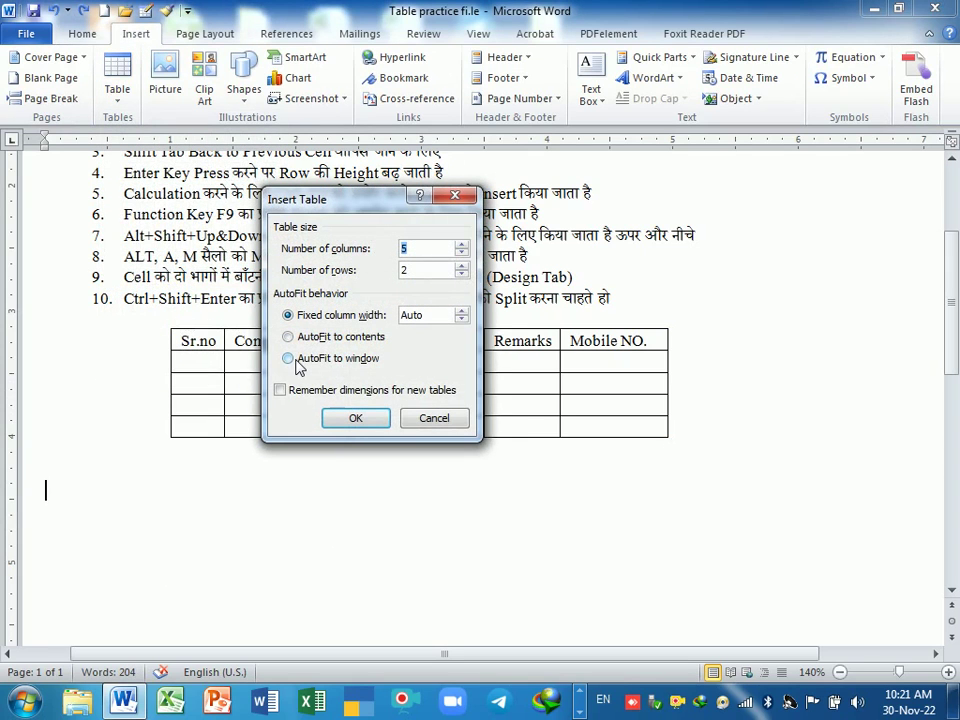
{"action": "left_click", "coordinate": [294, 360]}
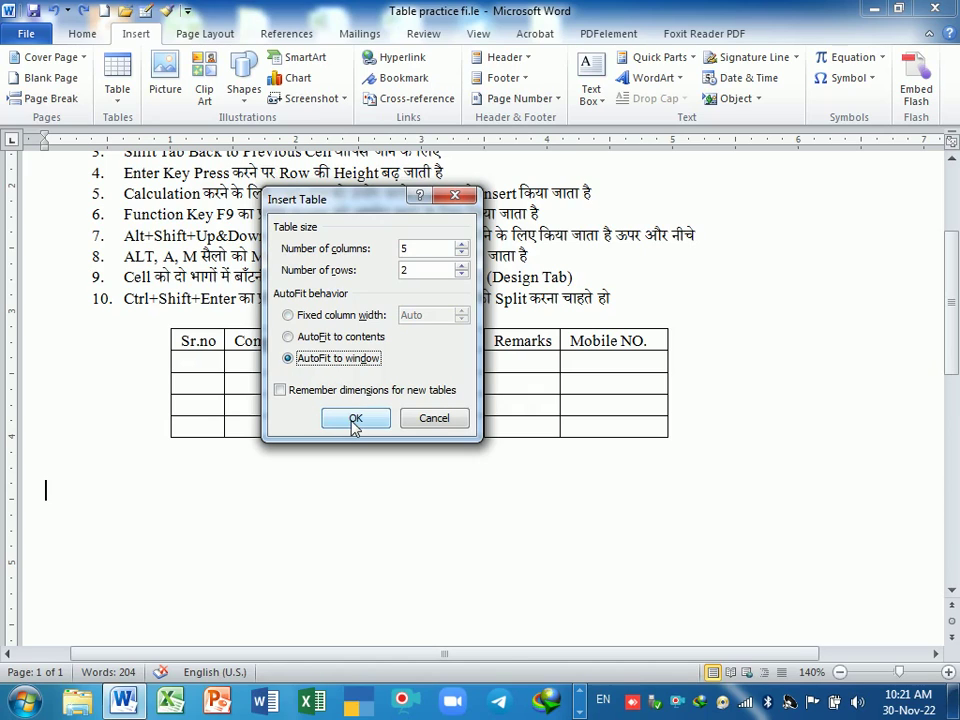
{"action": "left_click", "coordinate": [462, 266]}
{"action": "left_click", "coordinate": [462, 266]}
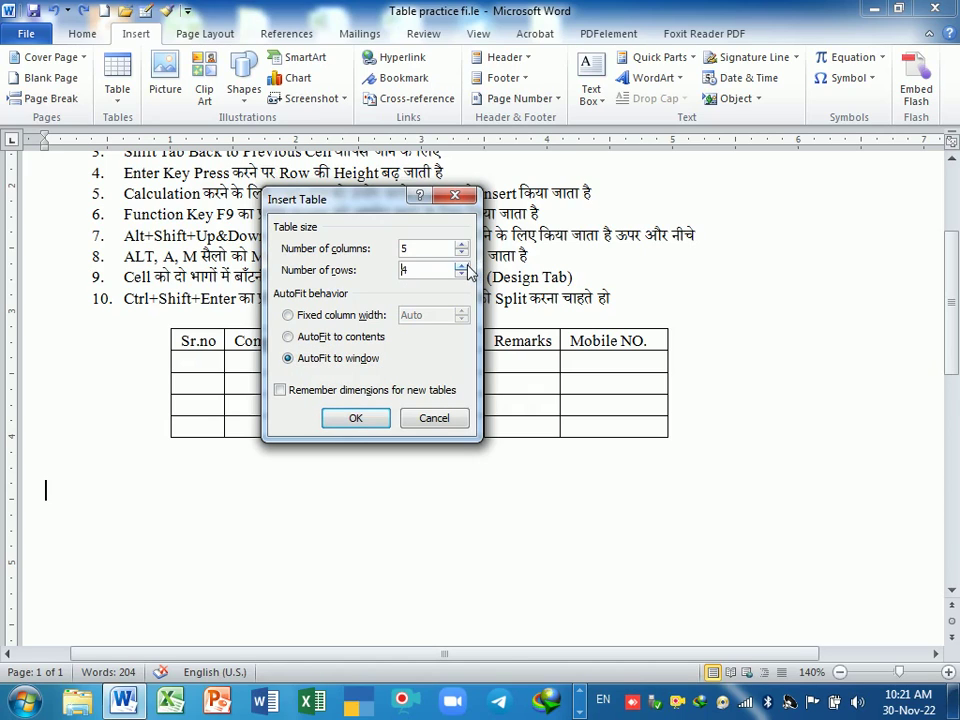
{"action": "left_click", "coordinate": [356, 418]}
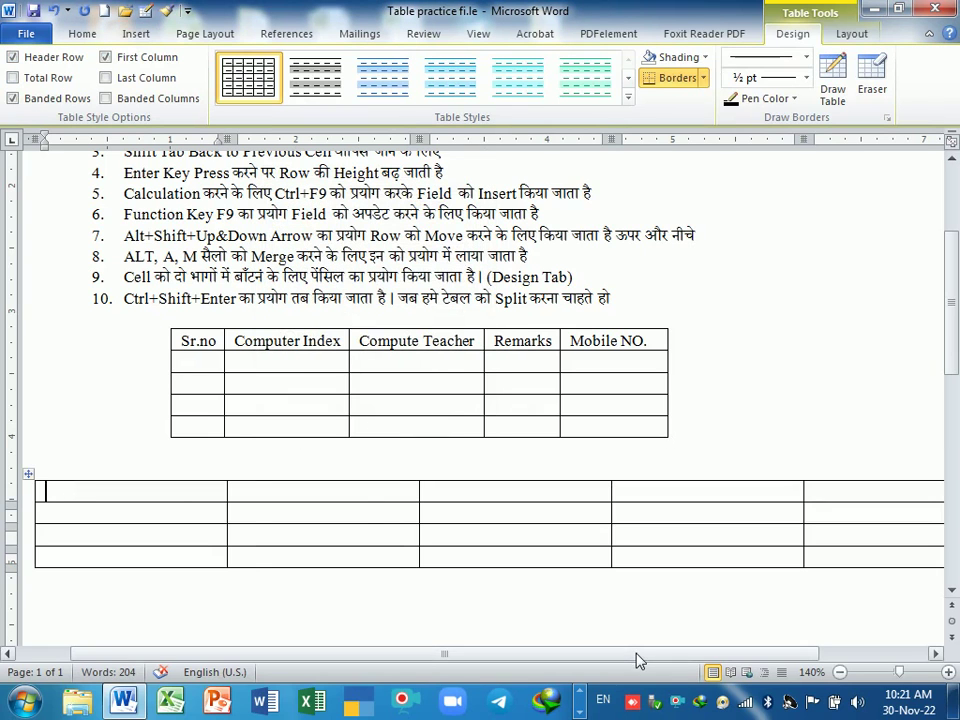
{"action": "mouse_move", "coordinate": [640, 660]}
{"action": "left_mouse_down"}
{"action": "mouse_move", "coordinate": [765, 673]}
{"action": "mouse_move", "coordinate": [928, 151]}
{"action": "left_mouse_up"}
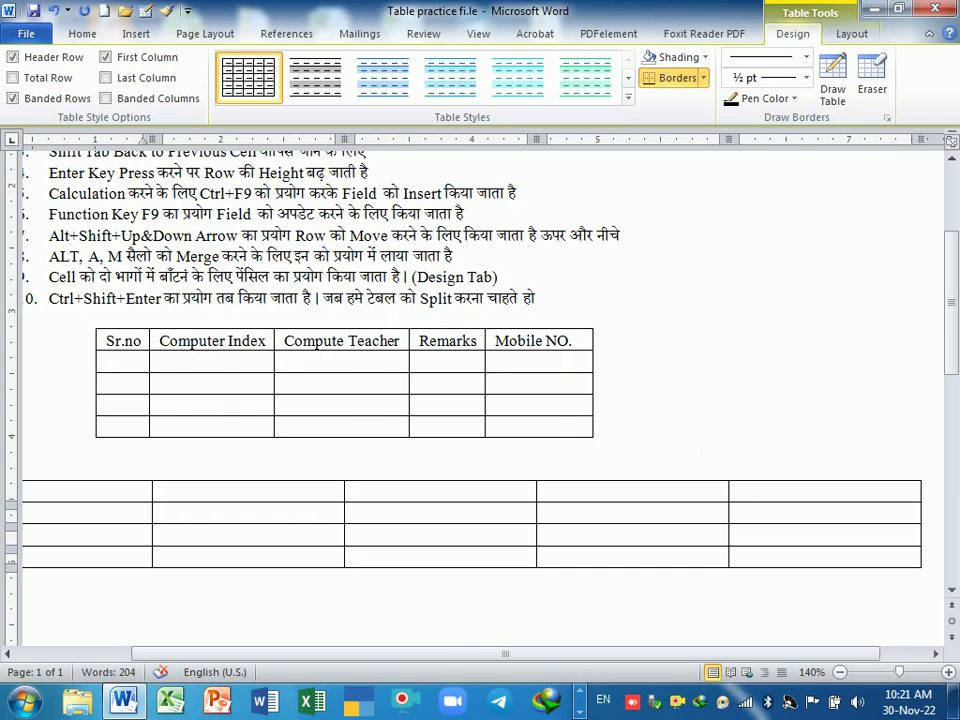
{"action": "key", "text": "ctrl+z"}
{"action": "left_click", "coordinate": [135, 34]}
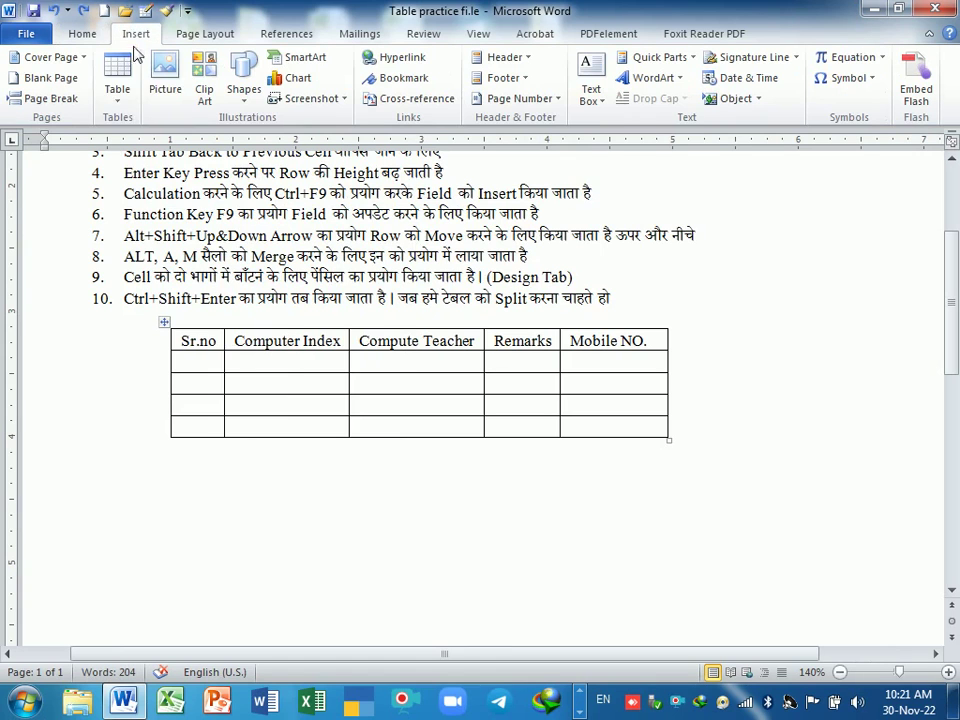
{"action": "left_click", "coordinate": [117, 75]}
{"action": "left_click", "coordinate": [169, 286]}
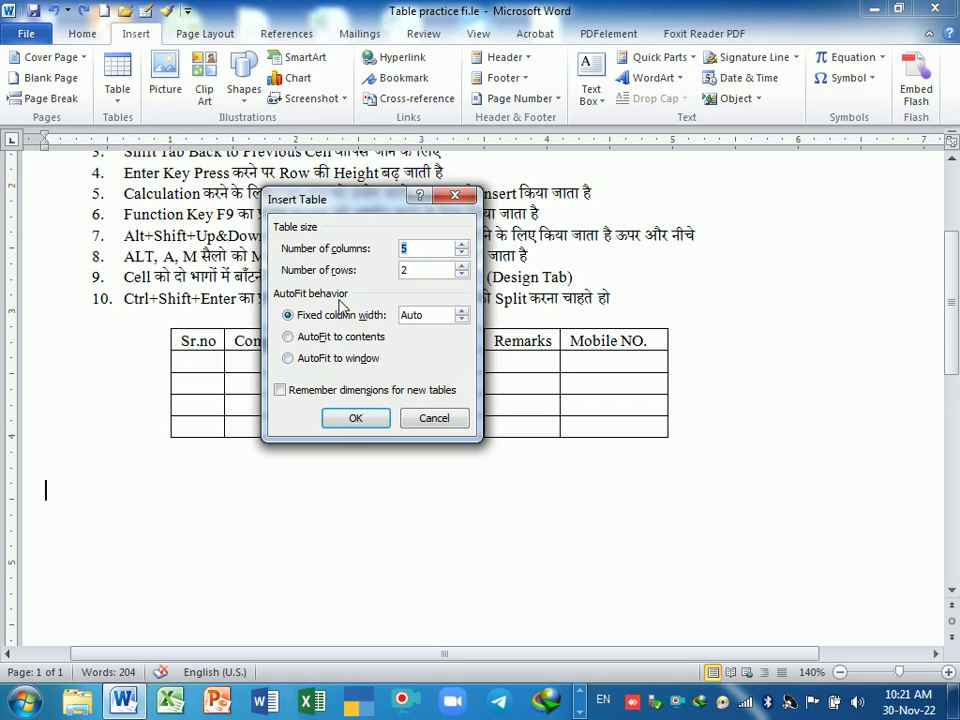
{"action": "left_click", "coordinate": [427, 422]}
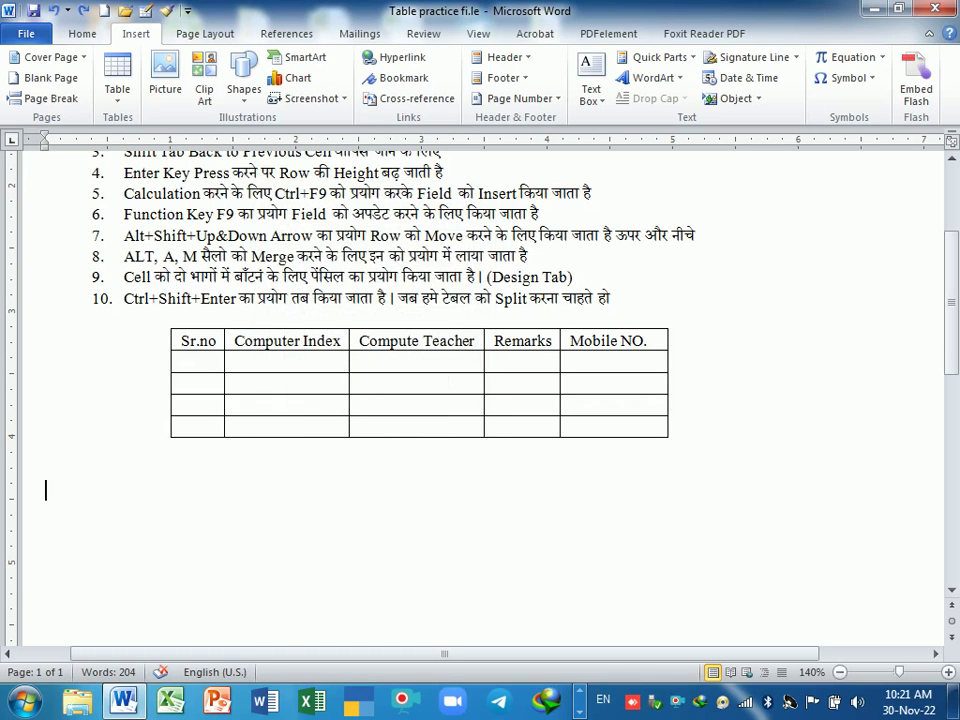
{"action": "scroll", "coordinate": [480, 400], "scroll_direction": "up", "scroll_amount": 1}
{"action": "scroll", "coordinate": [480, 400], "scroll_direction": "up", "scroll_amount": 1}
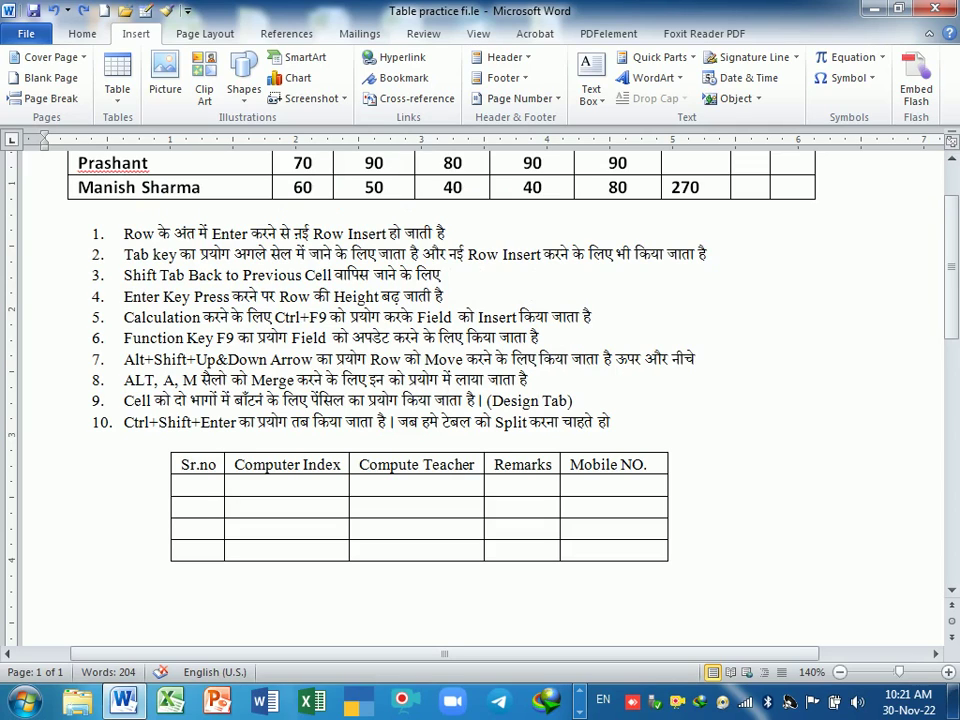
{"action": "left_click", "coordinate": [124, 233]}
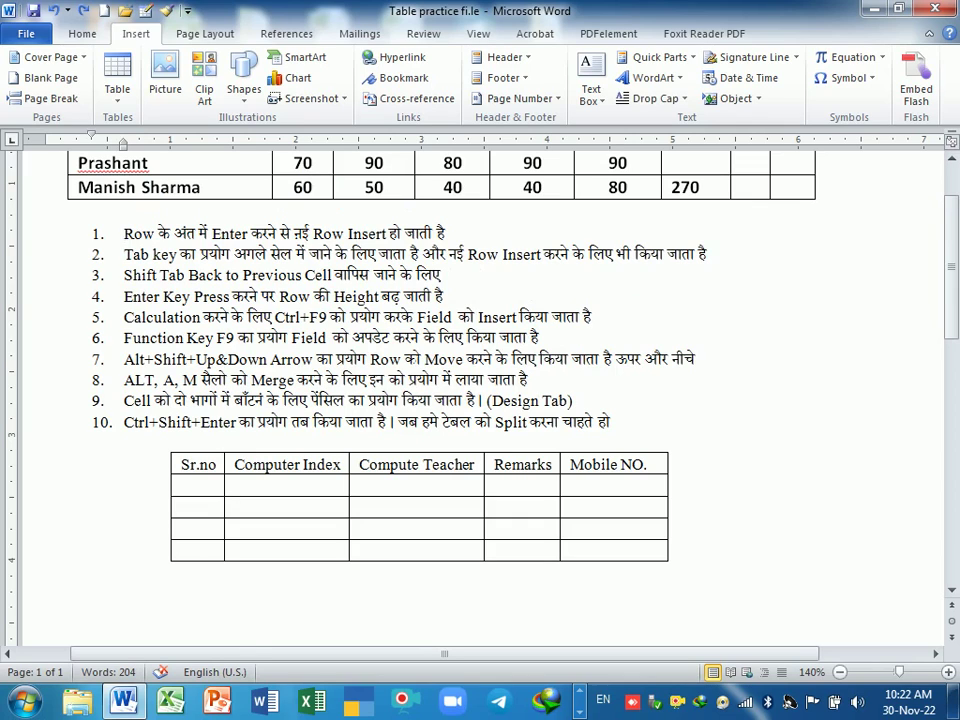
{"action": "scroll", "coordinate": [430, 363], "scroll_direction": "up", "scroll_amount": 2}
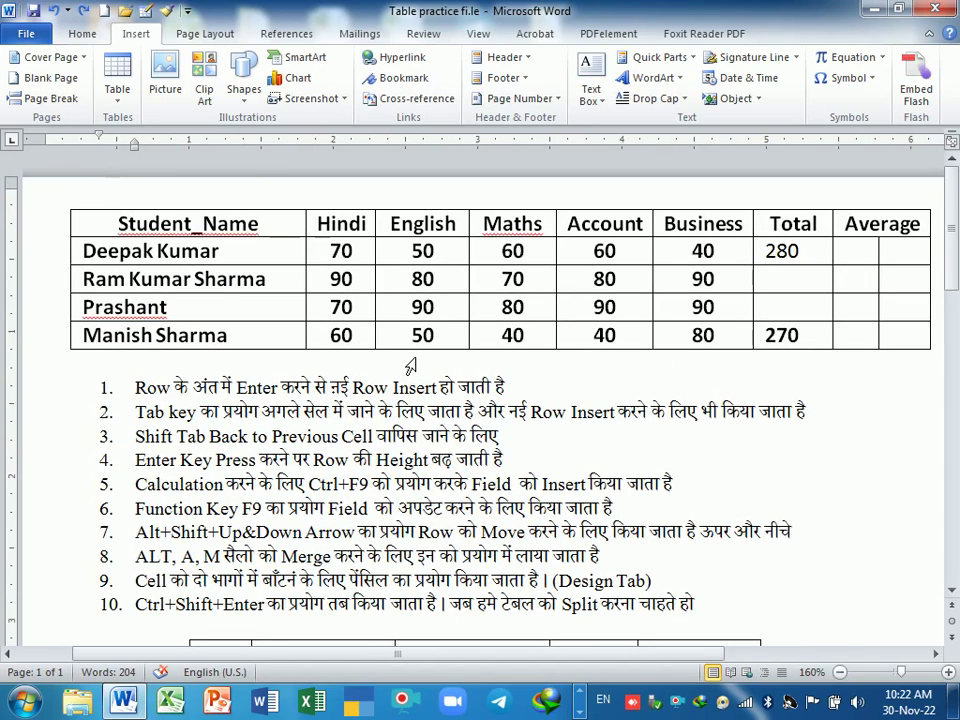
{"action": "scroll", "coordinate": [410, 363], "scroll_direction": "down", "scroll_amount": 1}
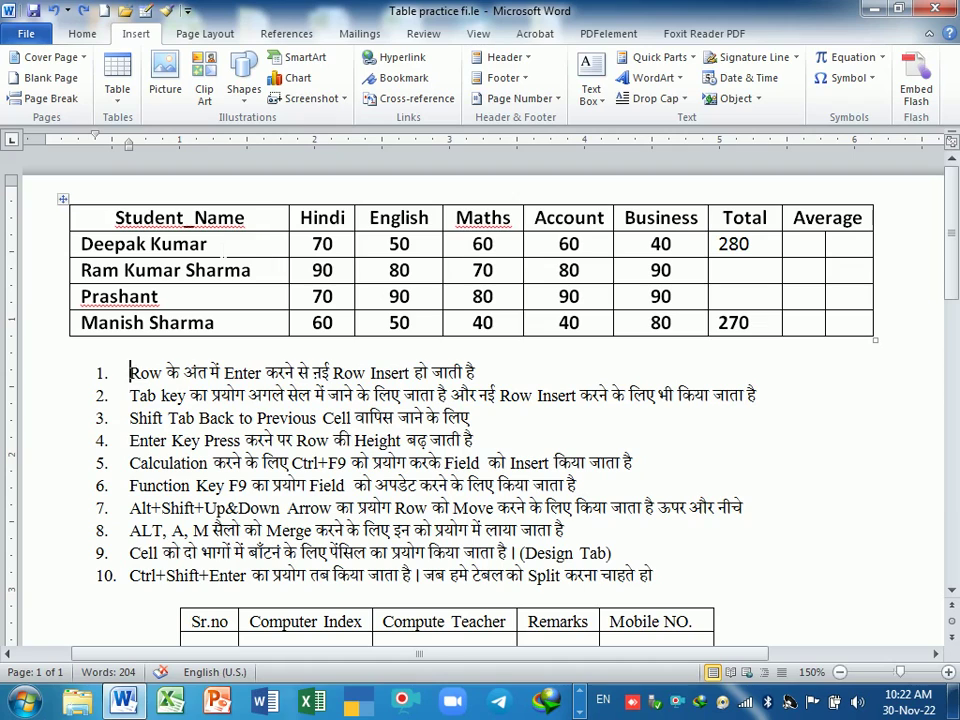
{"action": "left_click", "coordinate": [157, 190]}
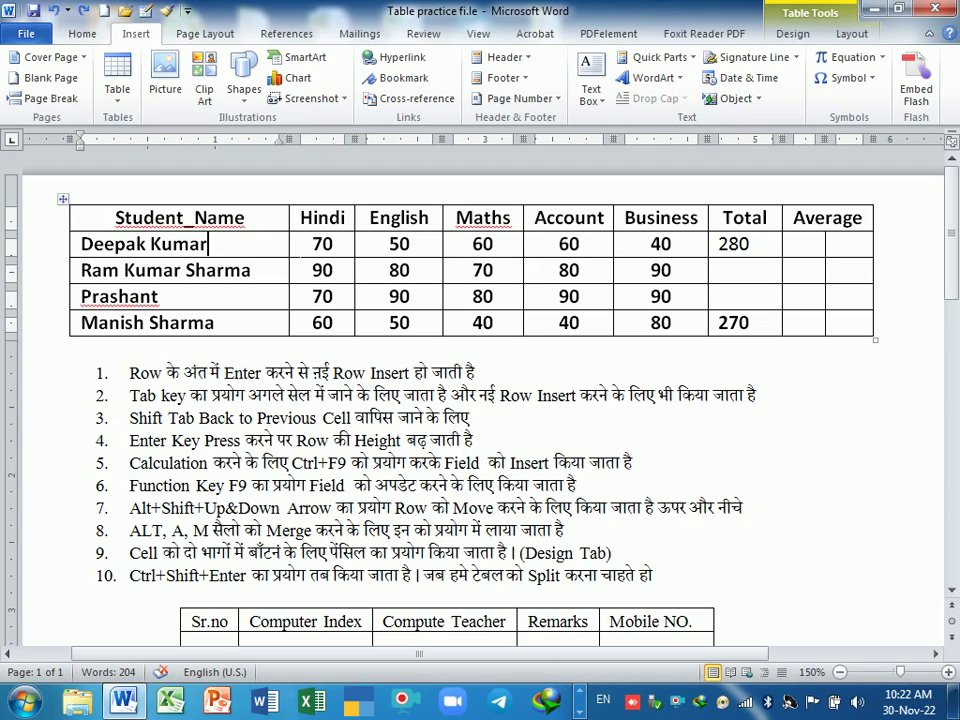
{"action": "left_click_drag", "start_coordinate": [208, 244], "coordinate": [843, 258]}
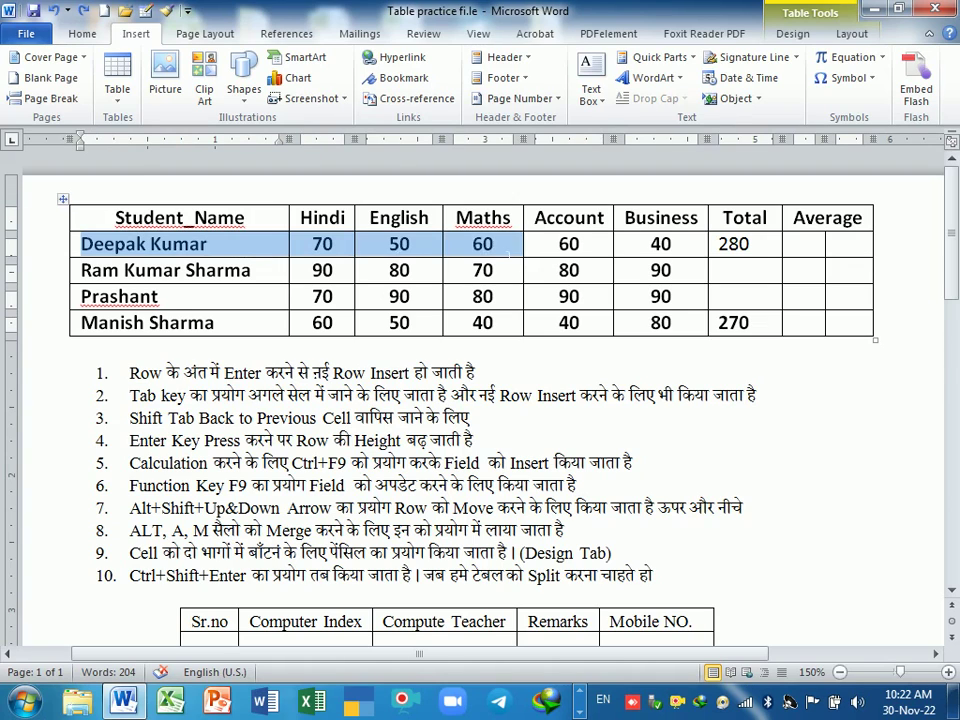
{"action": "left_click", "coordinate": [848, 247]}
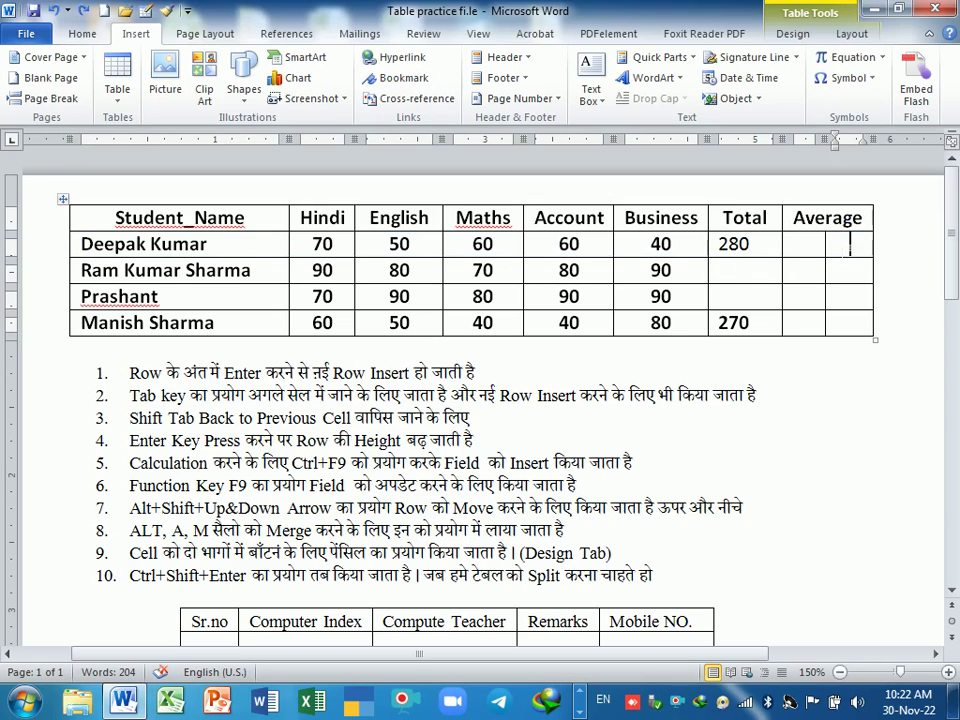
{"action": "left_click", "coordinate": [888, 255]}
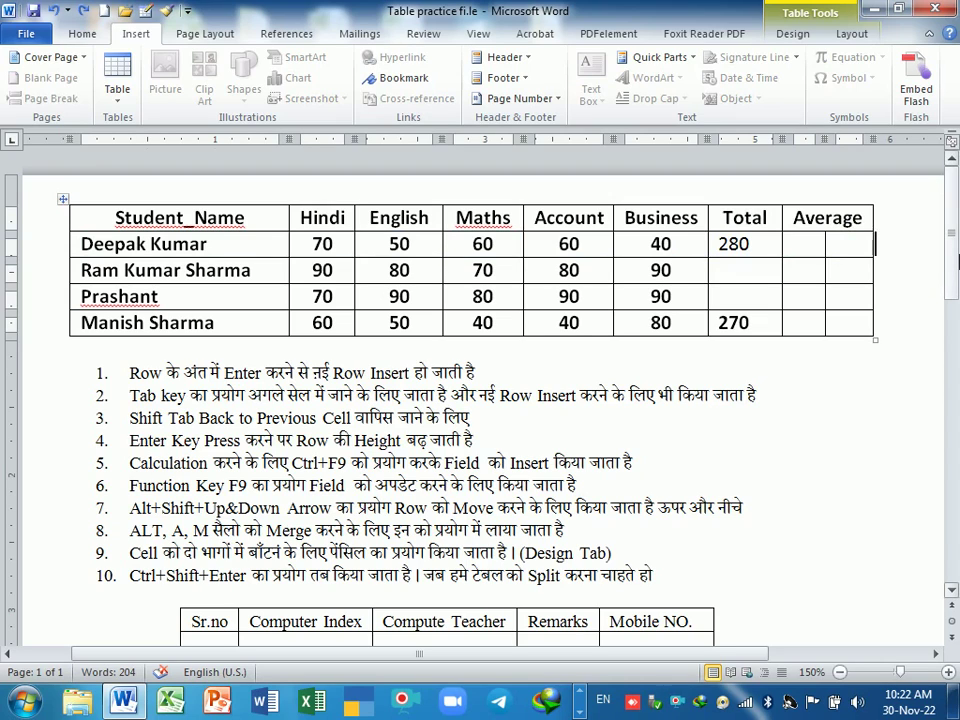
{"action": "key", "text": "Return"}
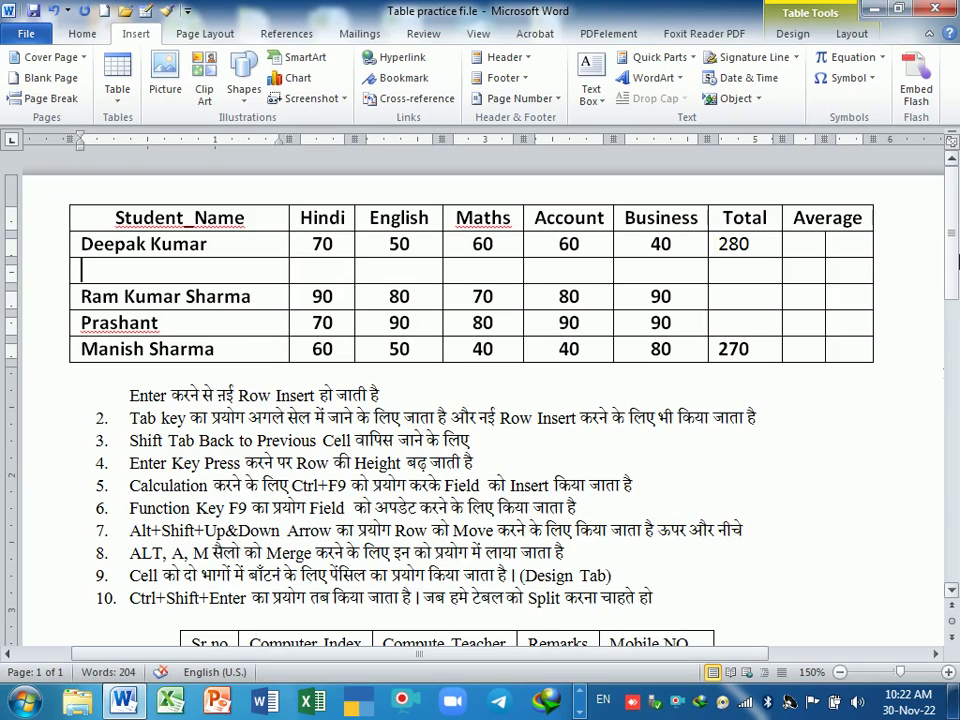
Tab through the cells to add a new empty row at the bottom of the table
{"action": "key", "text": "Tab"}
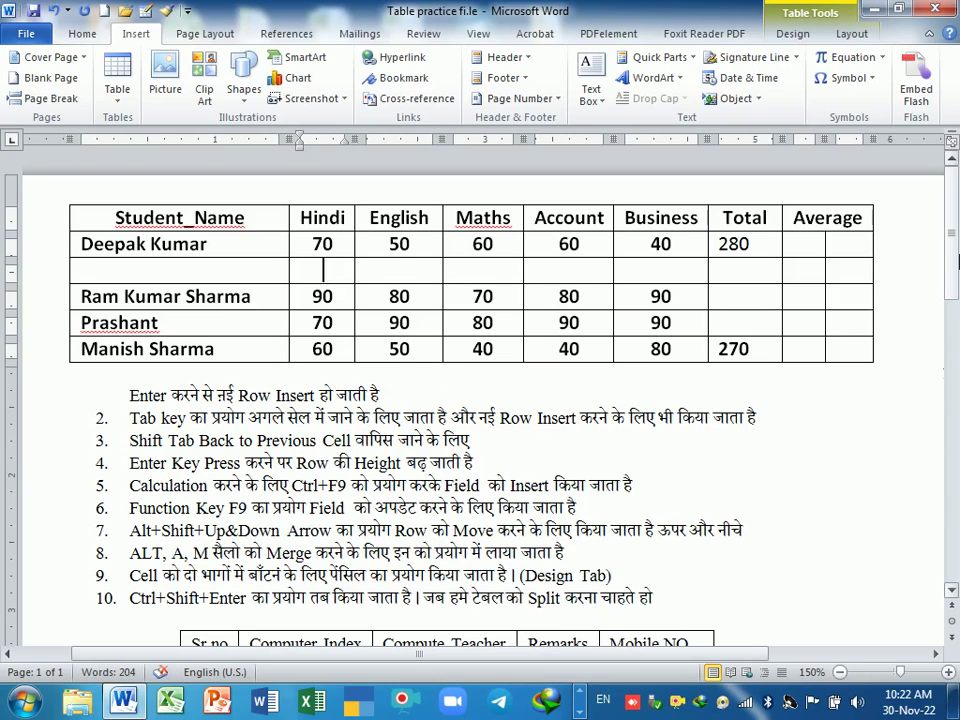
{"action": "key", "text": "Tab"}
{"action": "key", "text": "Tab"}
{"action": "key", "text": "Tab"}
{"action": "key", "text": "Tab"}
{"action": "key", "text": "Tab"}
{"action": "key", "text": "Tab"}
{"action": "key", "text": "Tab"}
{"action": "key", "text": "Tab"}
{"action": "key", "text": "Tab"}
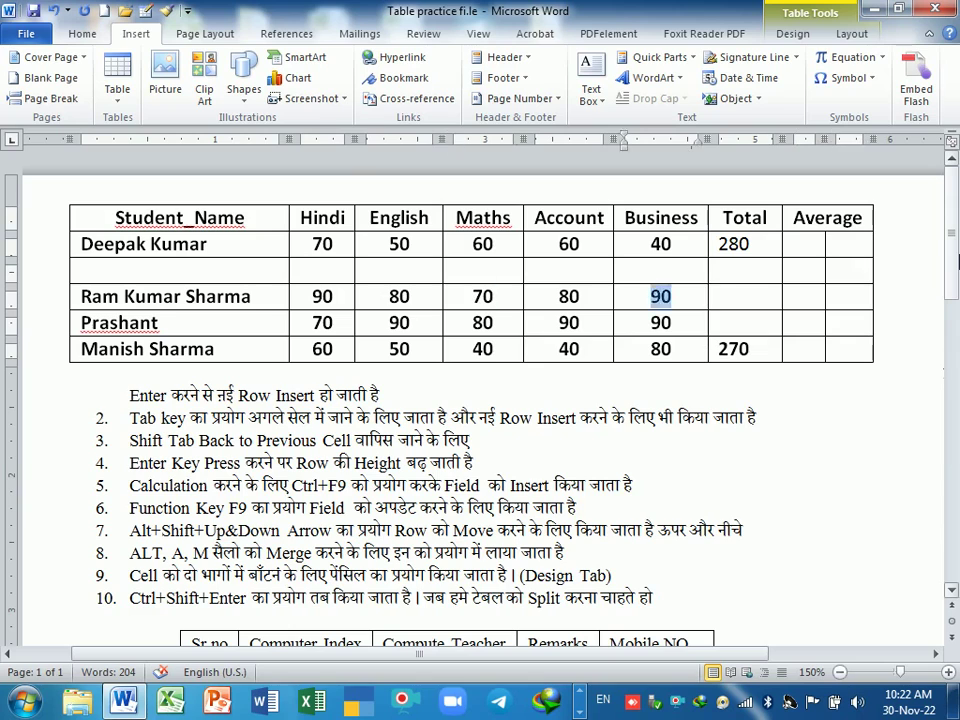
{"action": "key", "text": "Tab"}
{"action": "key", "text": "Tab"}
{"action": "key", "text": "Tab"}
{"action": "key", "text": "Tab"}
{"action": "key", "text": "Tab"}
{"action": "key", "text": "Tab"}
{"action": "key", "text": "Tab"}
{"action": "key", "text": "Tab"}
{"action": "key", "text": "Tab"}
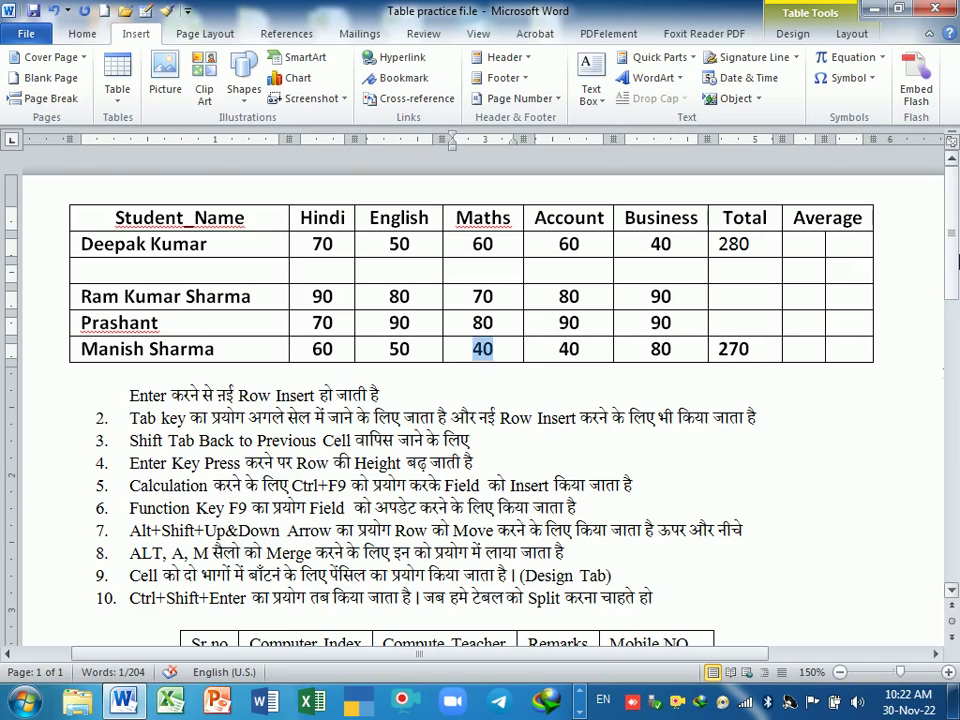
{"action": "key", "text": "Tab"}
{"action": "key", "text": "Tab"}
{"action": "key", "text": "Tab"}
{"action": "key", "text": "Tab"}
{"action": "key", "text": "Tab"}
{"action": "key", "text": "Tab"}
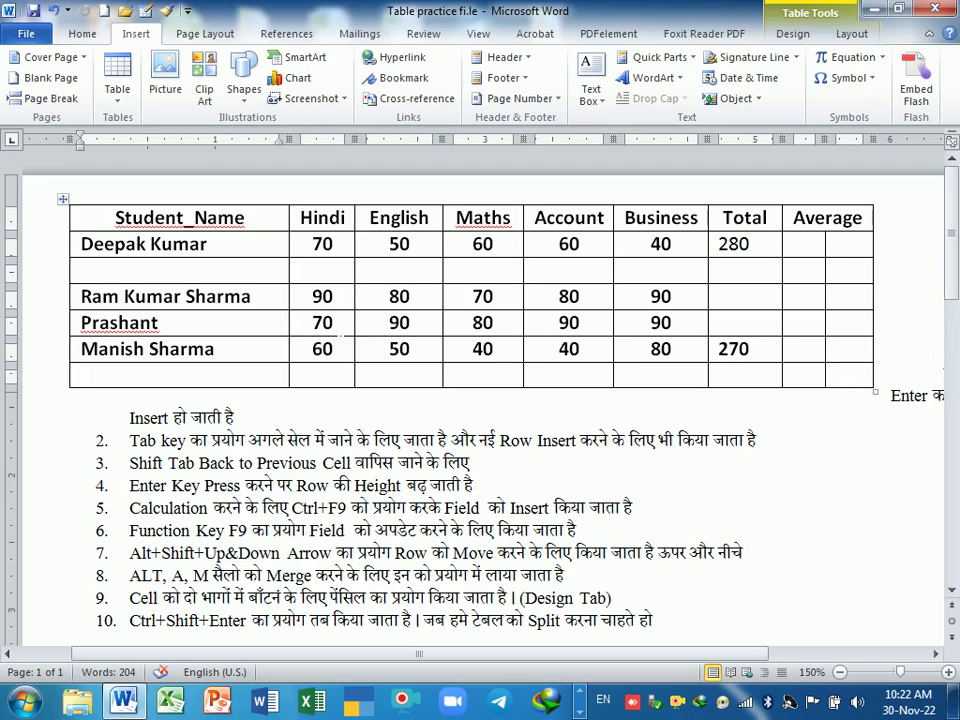
Add an empty row below Prashant's row
{"action": "left_click", "coordinate": [656, 243]}
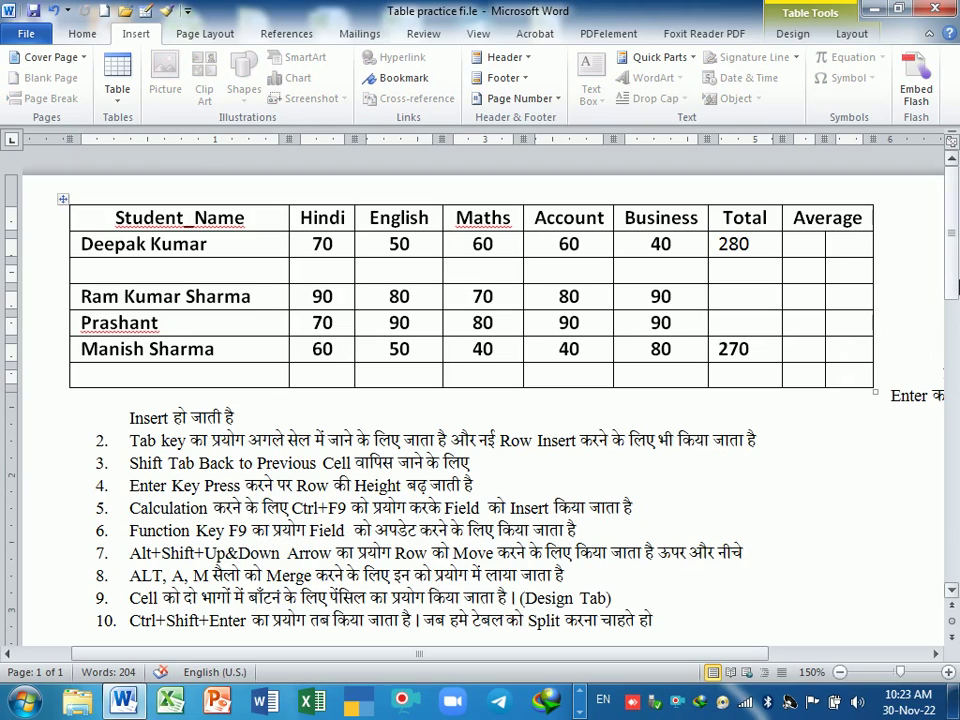
{"action": "left_click", "coordinate": [875, 322]}
{"action": "key", "text": "Return"}
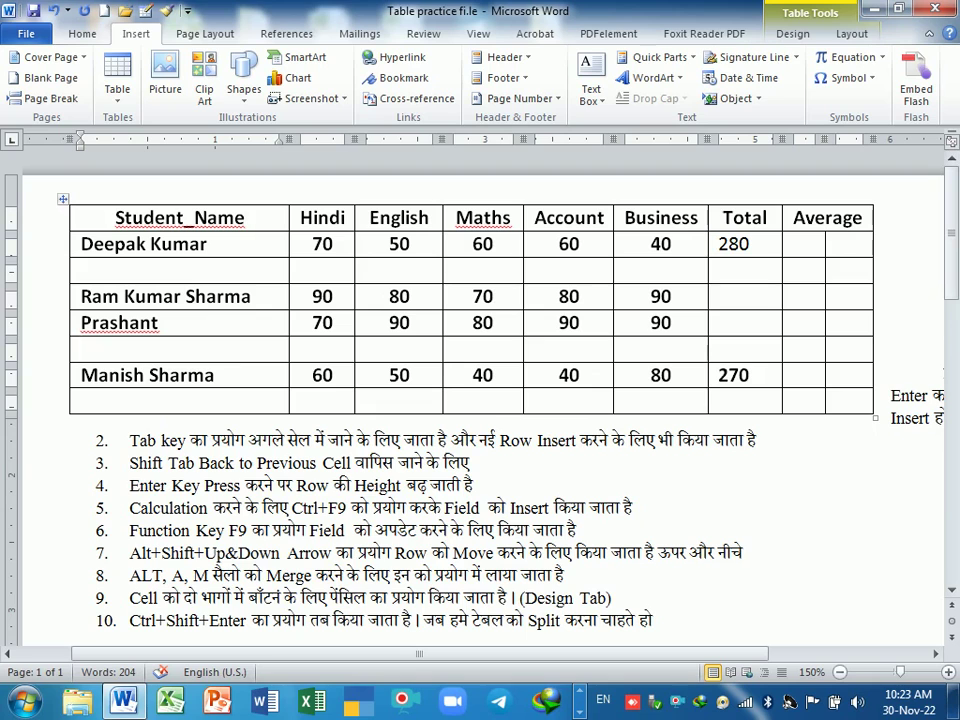
Delete the blank row under Prashant with Delete Cells set to Delete entire row
{"action": "right_click", "coordinate": [206, 358]}
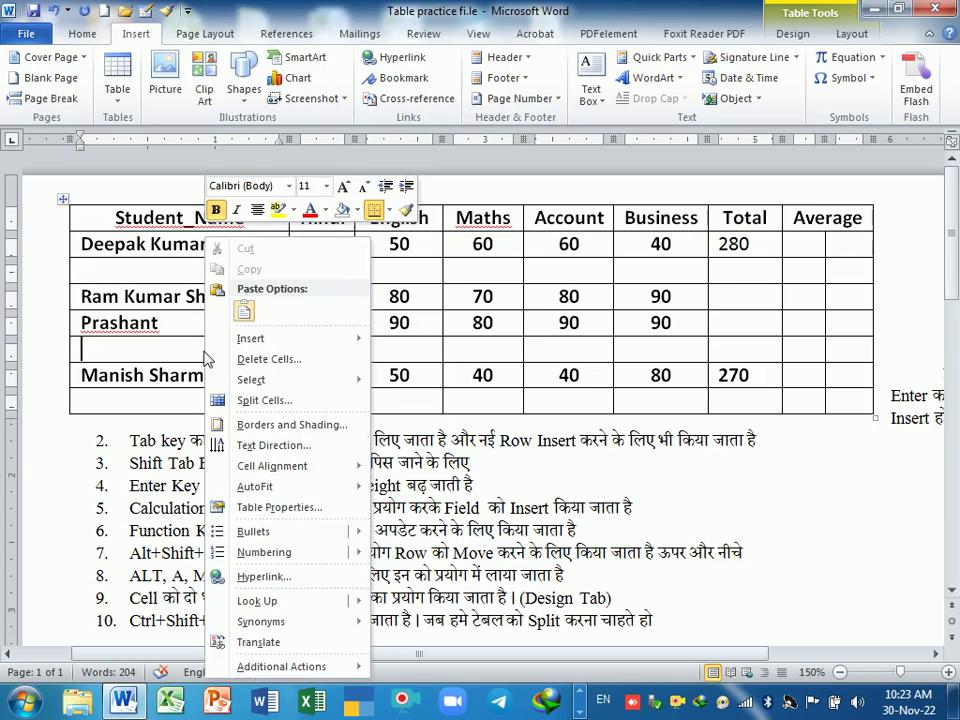
{"action": "left_click", "coordinate": [268, 358]}
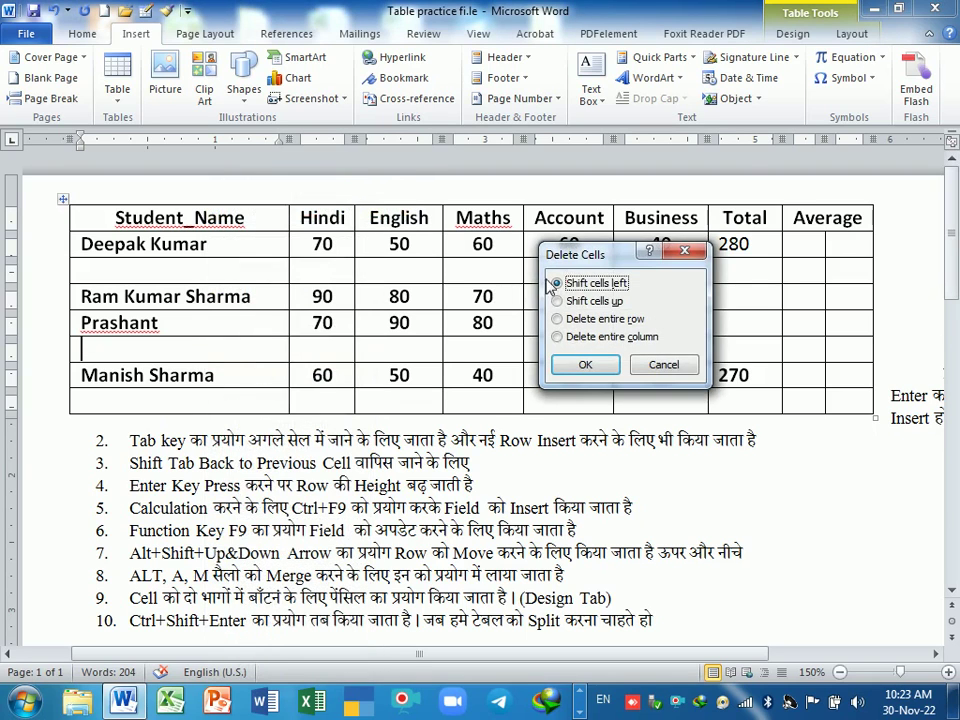
{"action": "left_click_drag", "start_coordinate": [592, 263], "coordinate": [620, 200]}
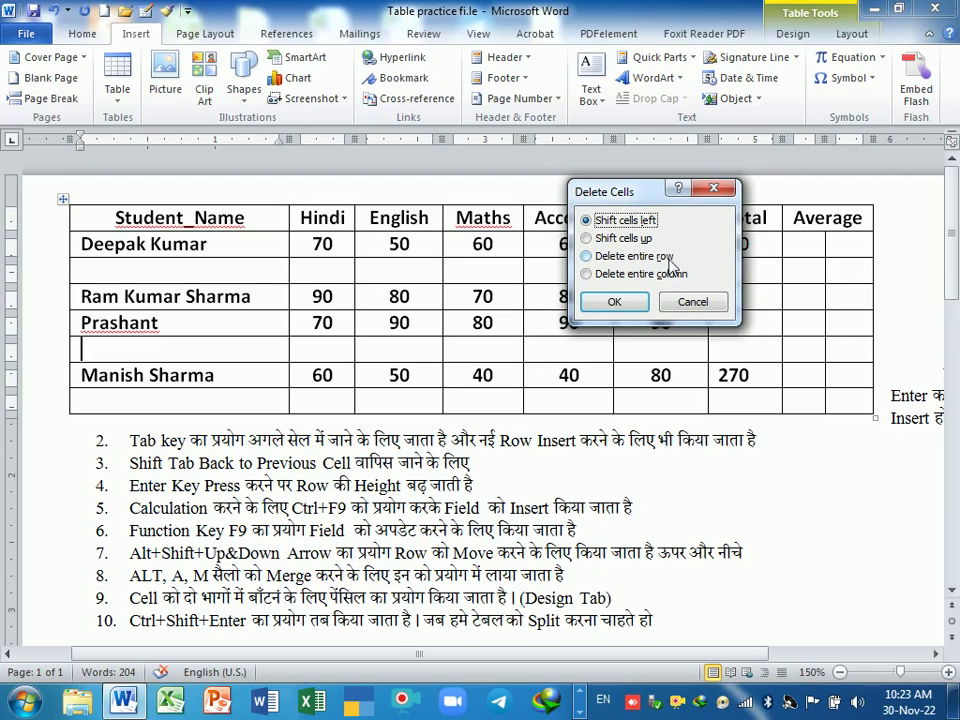
{"action": "left_click", "coordinate": [586, 256]}
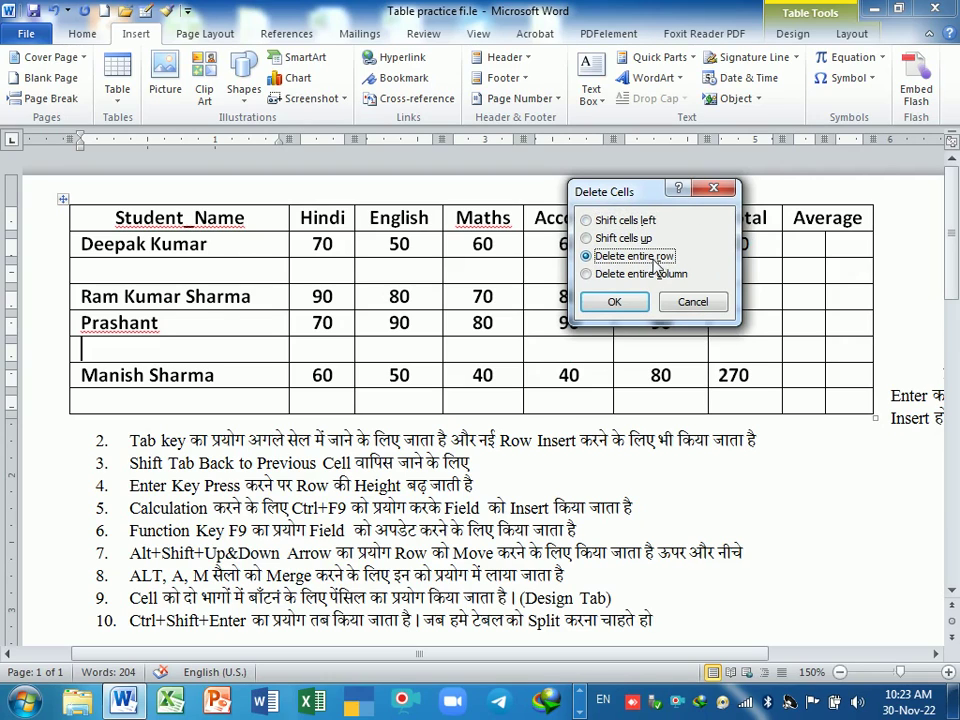
{"action": "left_click", "coordinate": [598, 275]}
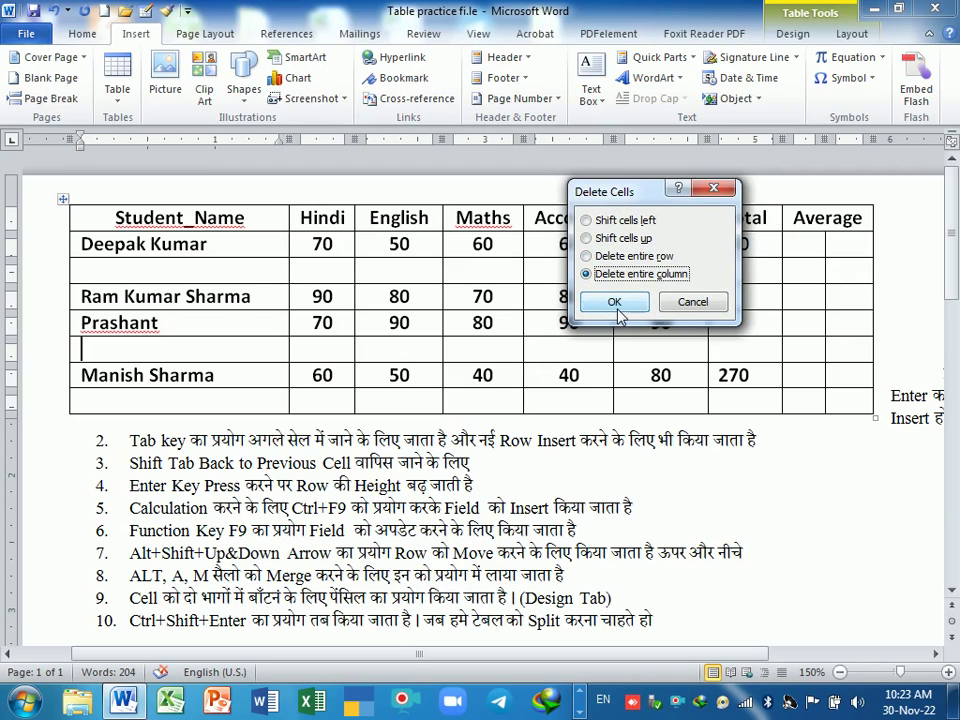
{"action": "left_click", "coordinate": [590, 257]}
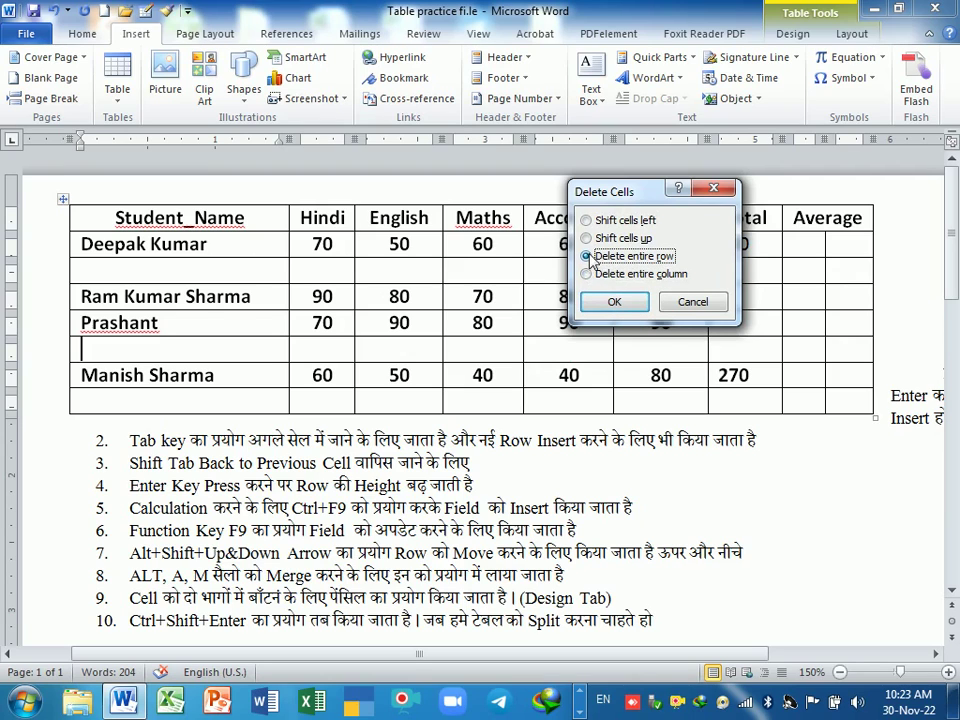
{"action": "left_click", "coordinate": [614, 301]}
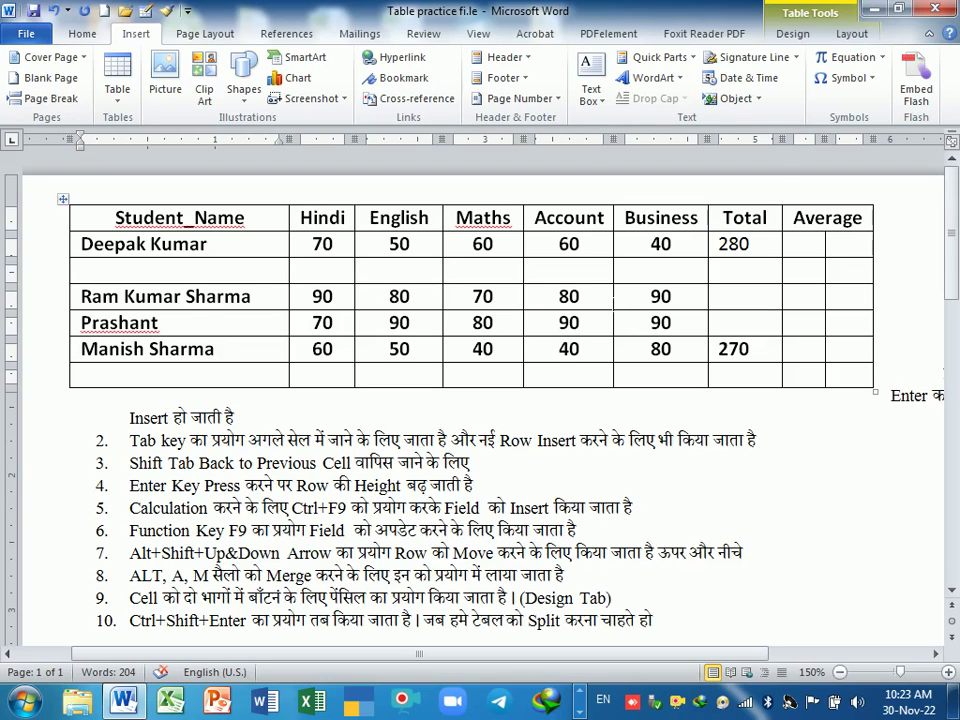
{"action": "right_click", "coordinate": [598, 296]}
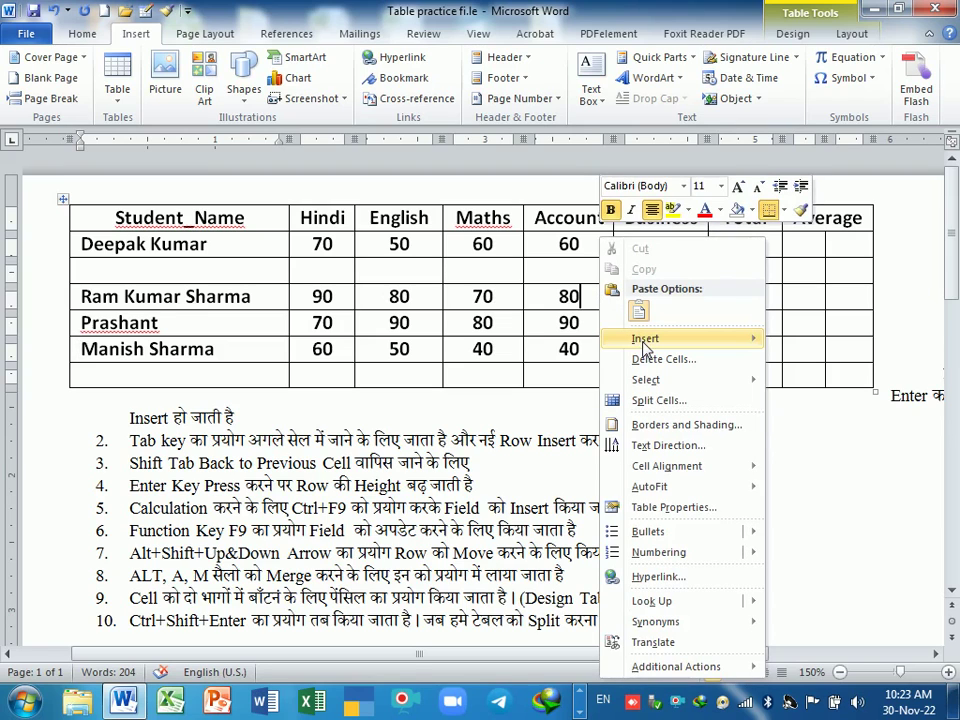
{"action": "mouse_move", "coordinate": [645, 344]}
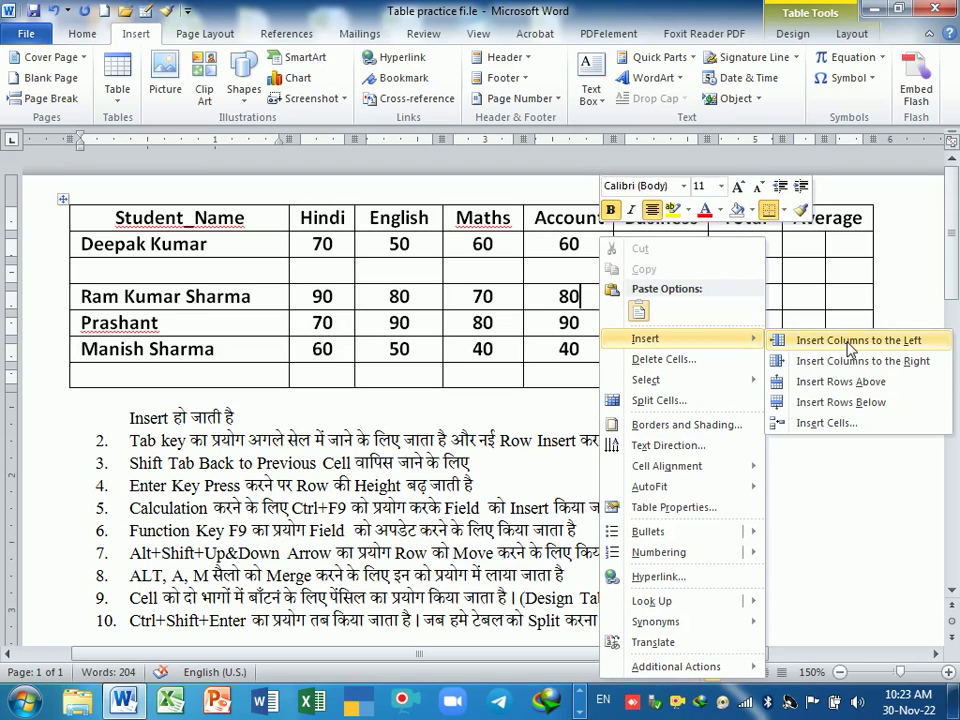
{"action": "left_click", "coordinate": [848, 384]}
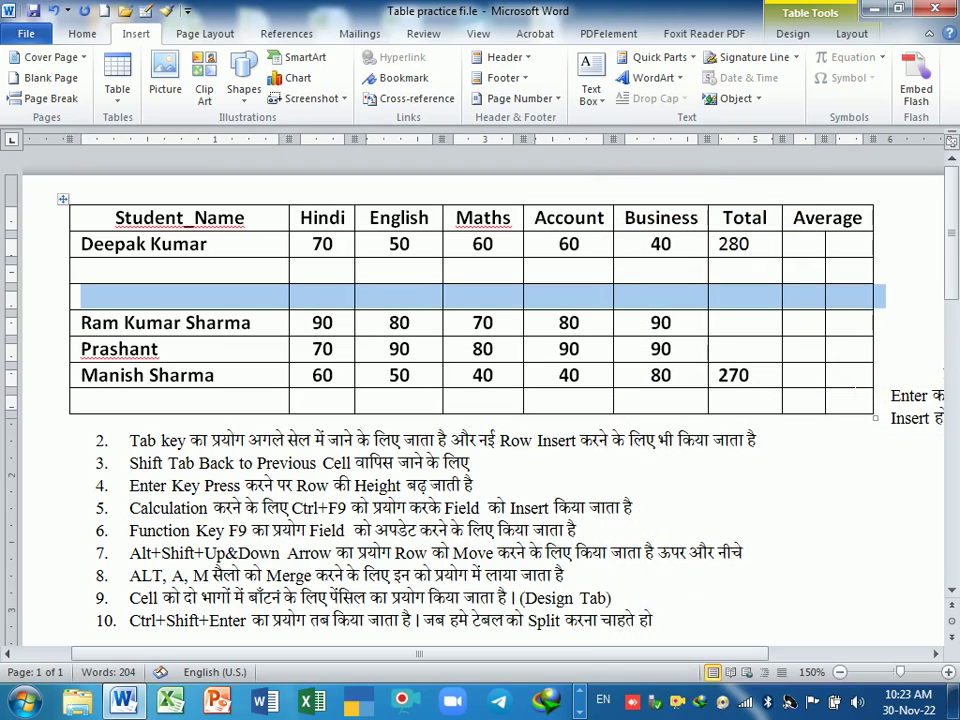
{"action": "left_click", "coordinate": [740, 270]}
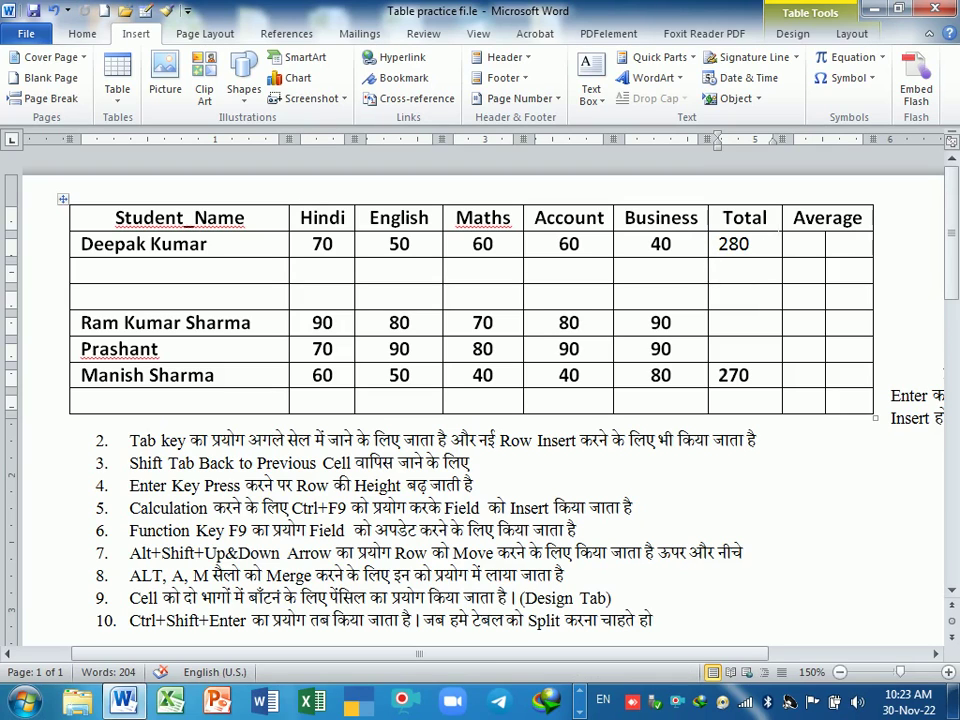
{"action": "right_click", "coordinate": [766, 226]}
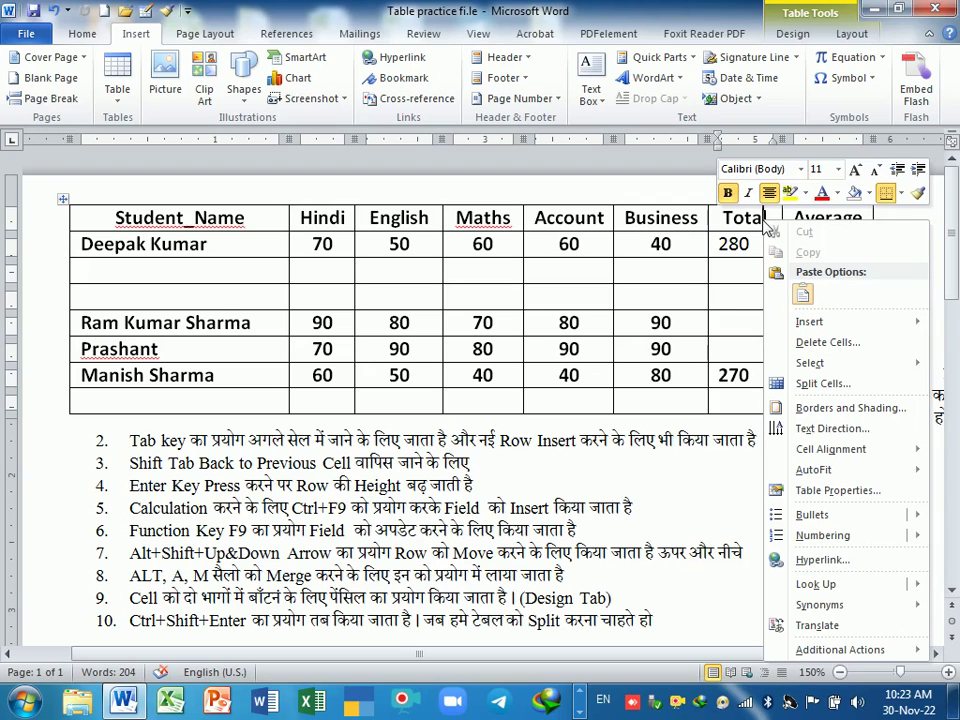
{"action": "mouse_move", "coordinate": [812, 321]}
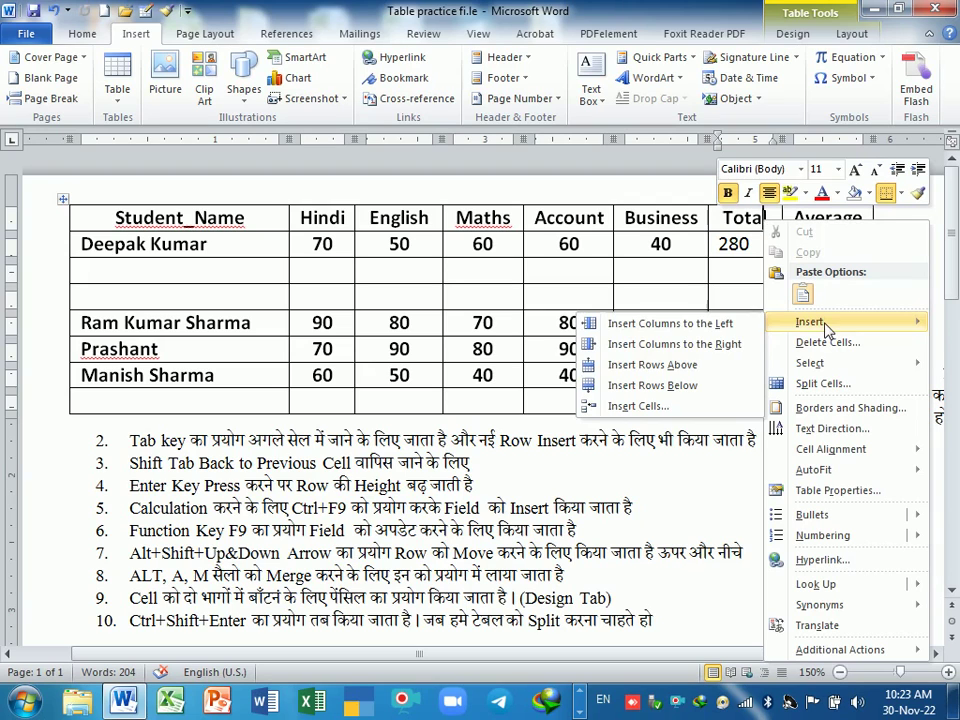
{"action": "left_click", "coordinate": [670, 323]}
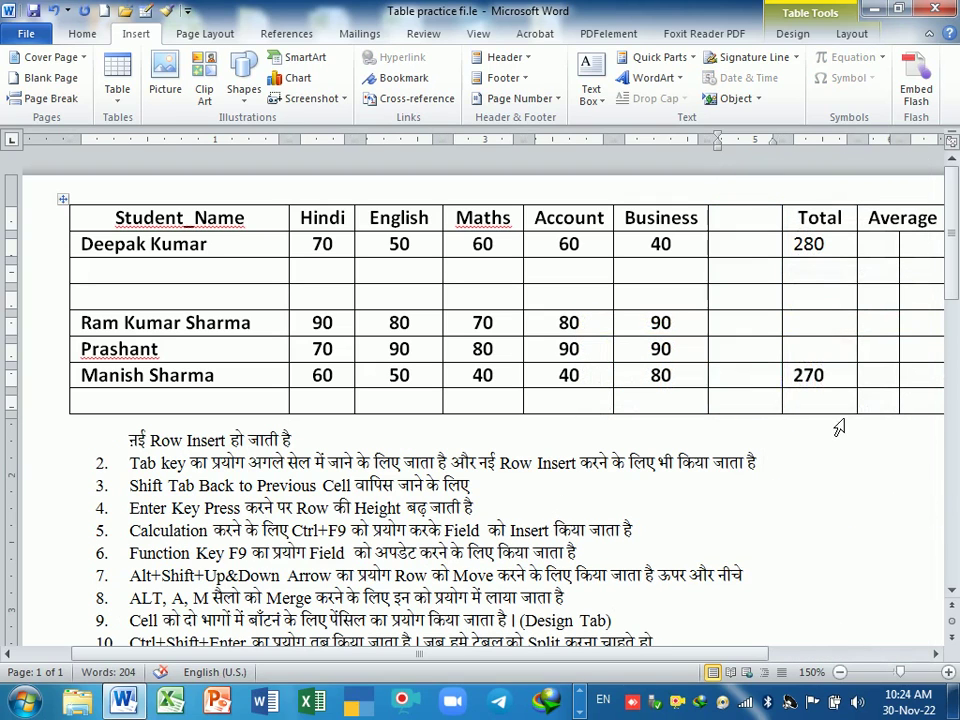
{"action": "left_click_drag", "start_coordinate": [130, 507], "coordinate": [192, 507]}
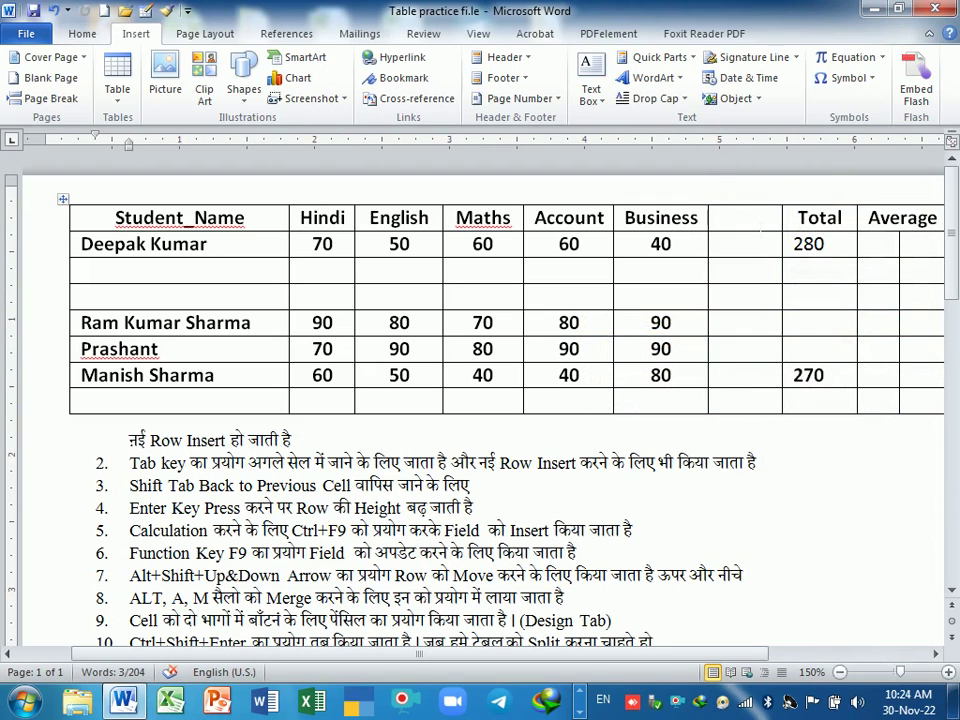
{"action": "left_click", "coordinate": [530, 242]}
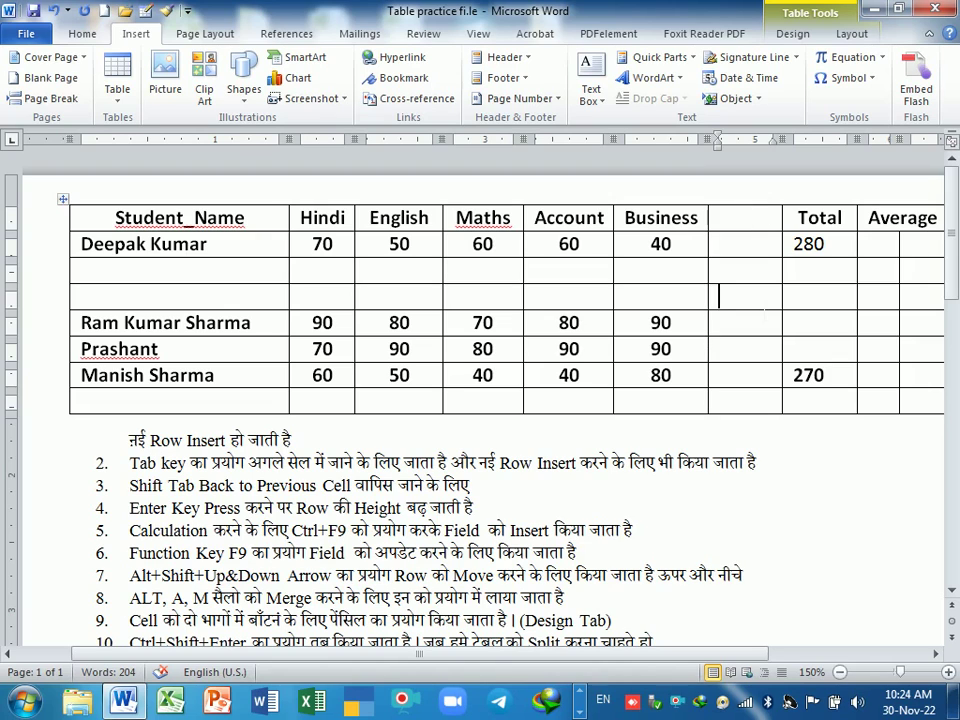
{"action": "right_click", "coordinate": [756, 238]}
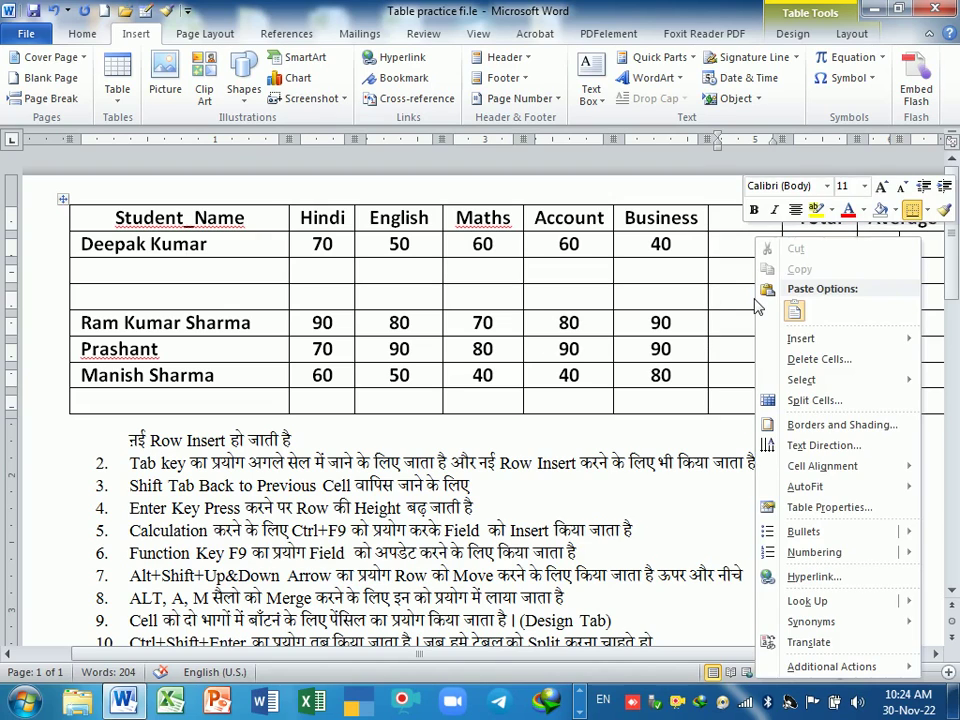
{"action": "mouse_move", "coordinate": [798, 338]}
{"action": "left_click", "coordinate": [818, 361]}
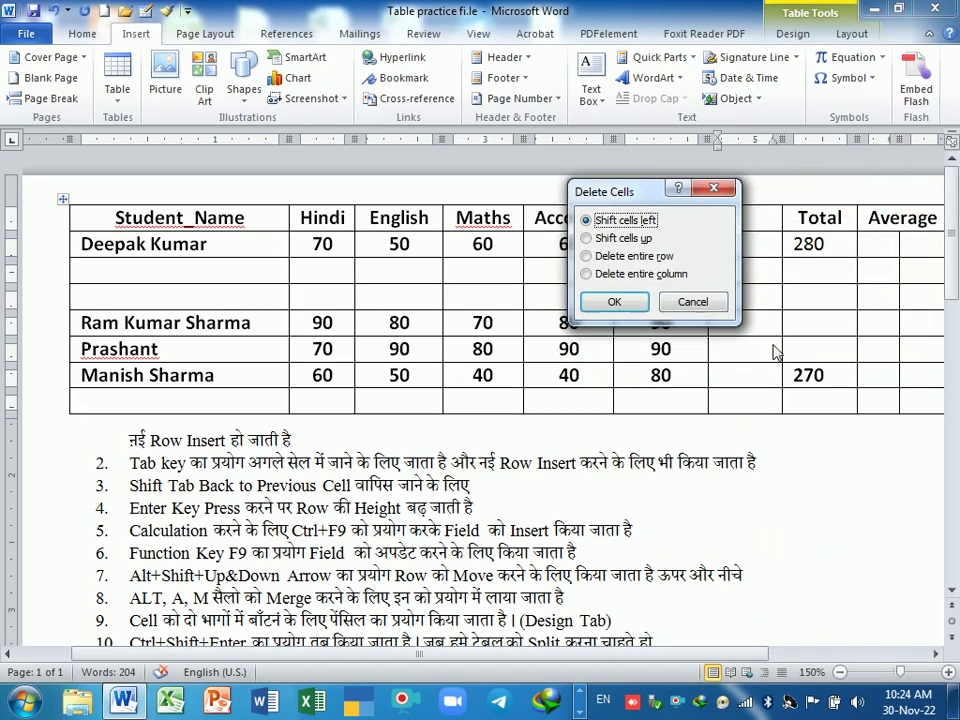
{"action": "left_click", "coordinate": [624, 274]}
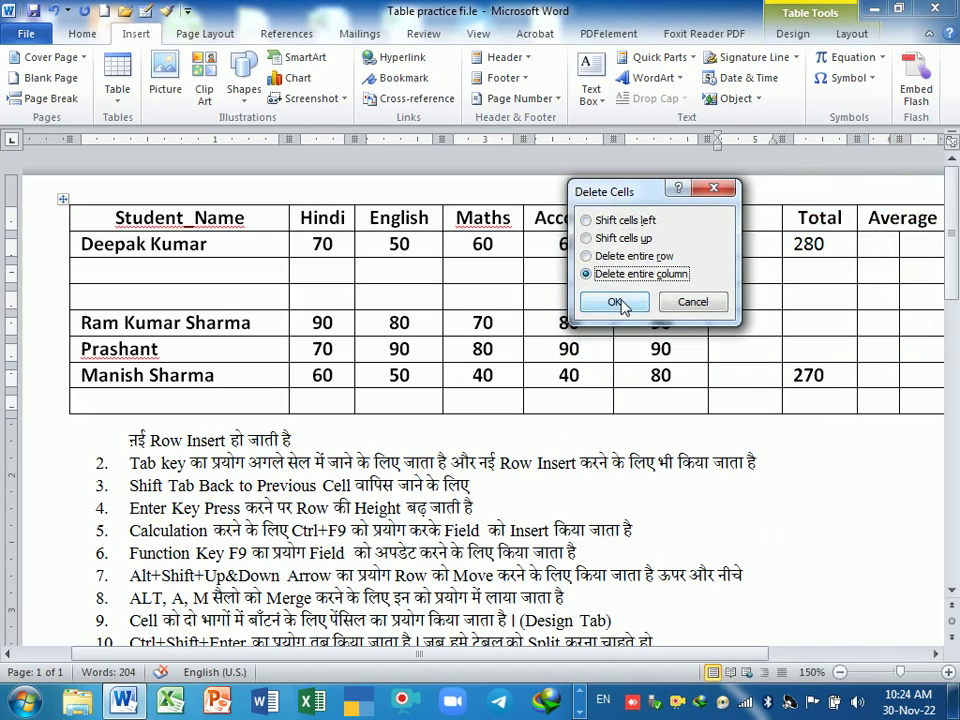
{"action": "left_click", "coordinate": [613, 301]}
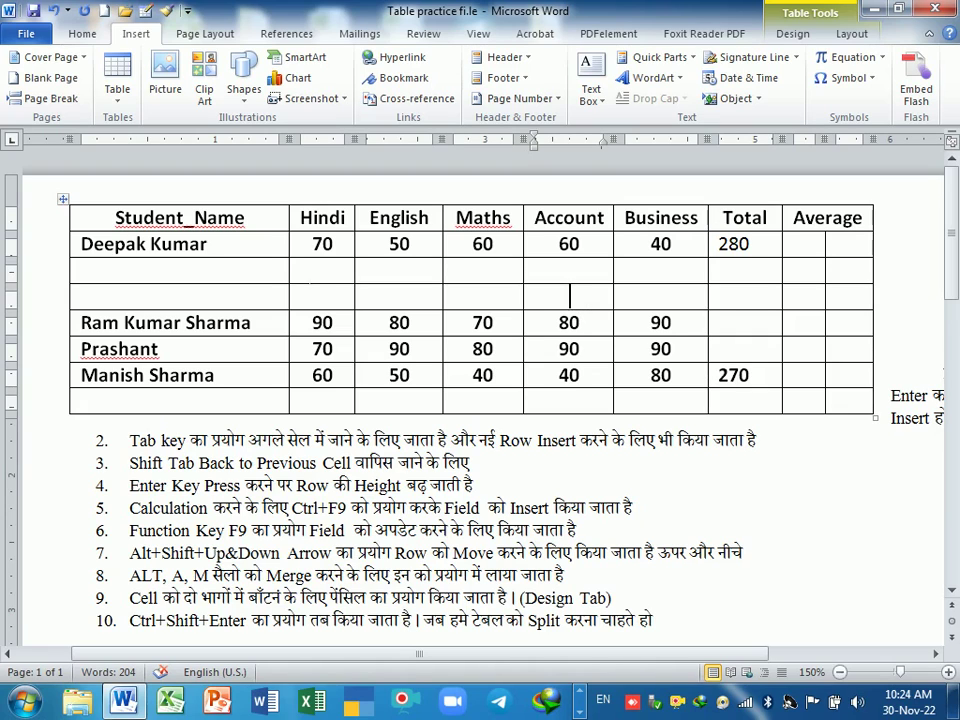
{"action": "left_click_drag", "start_coordinate": [82, 296], "coordinate": [860, 296]}
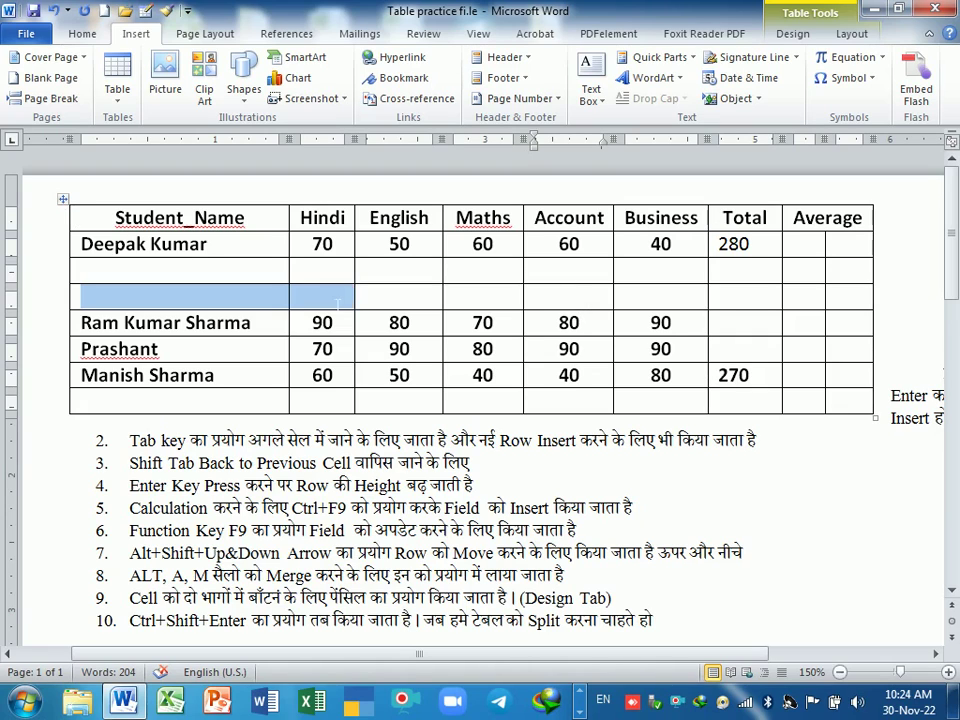
{"action": "left_click_drag", "start_coordinate": [568, 217], "coordinate": [583, 403]}
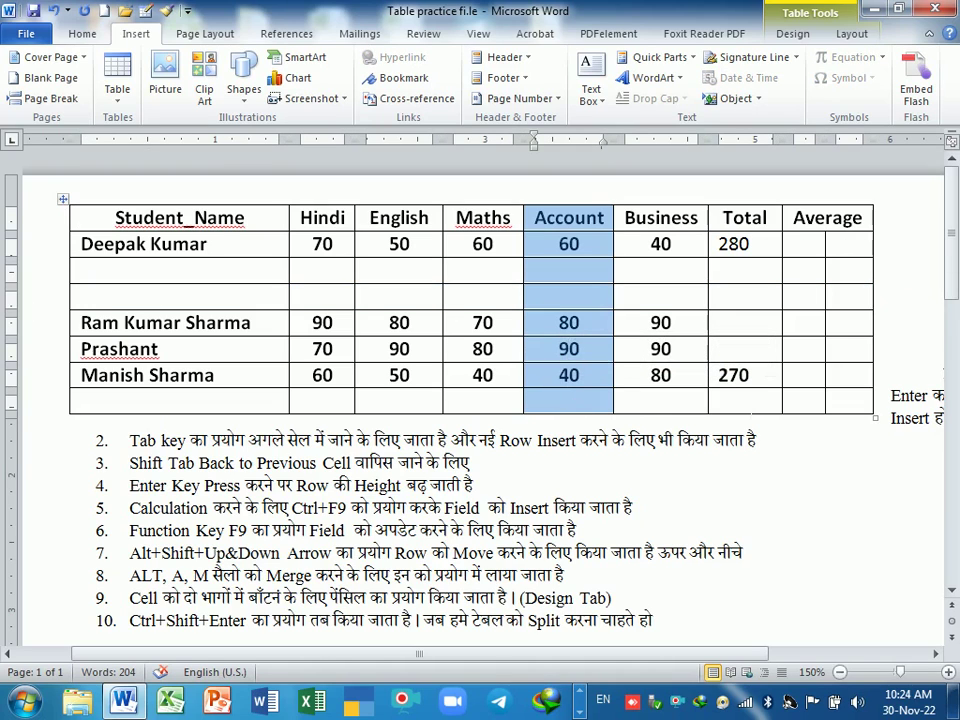
{"action": "left_click", "coordinate": [719, 399]}
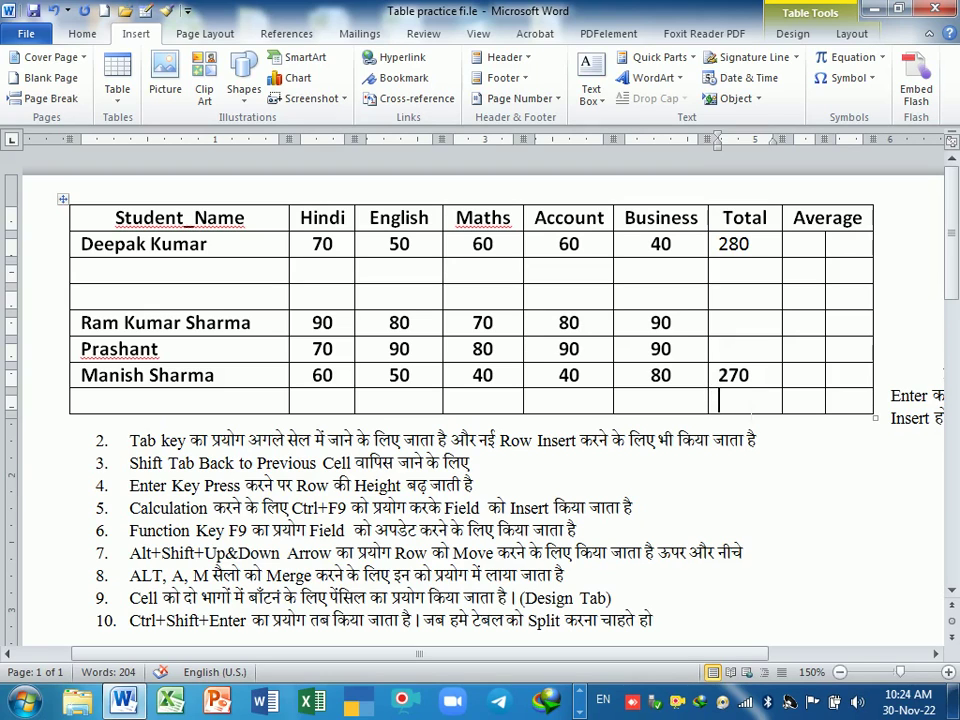
{"action": "scroll", "coordinate": [480, 400], "scroll_direction": "down", "scroll_amount": 1}
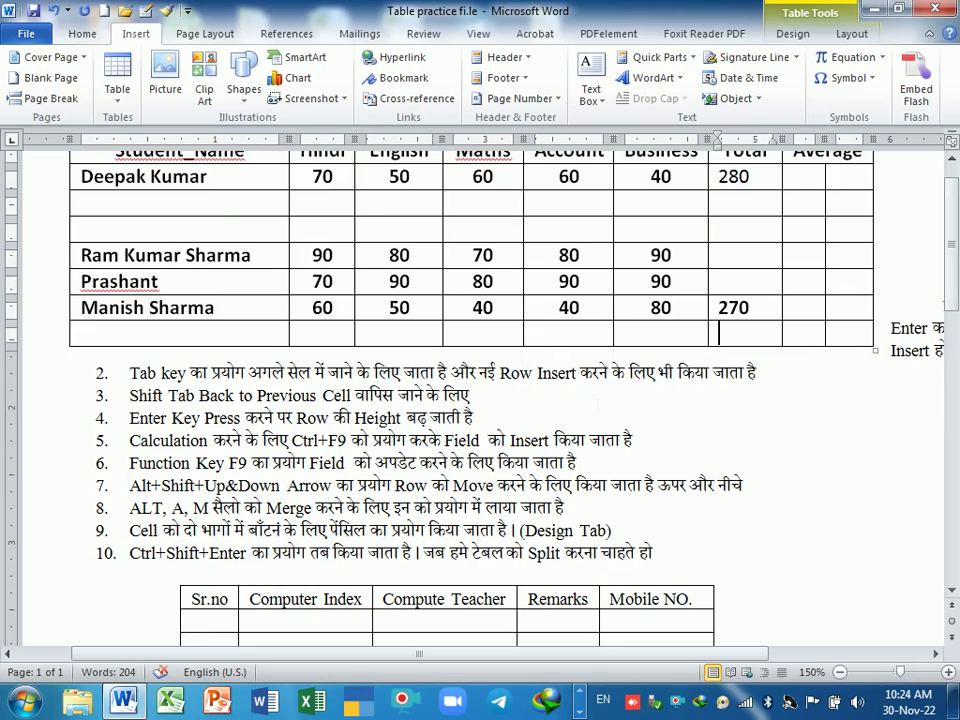
{"action": "left_click", "coordinate": [875, 307]}
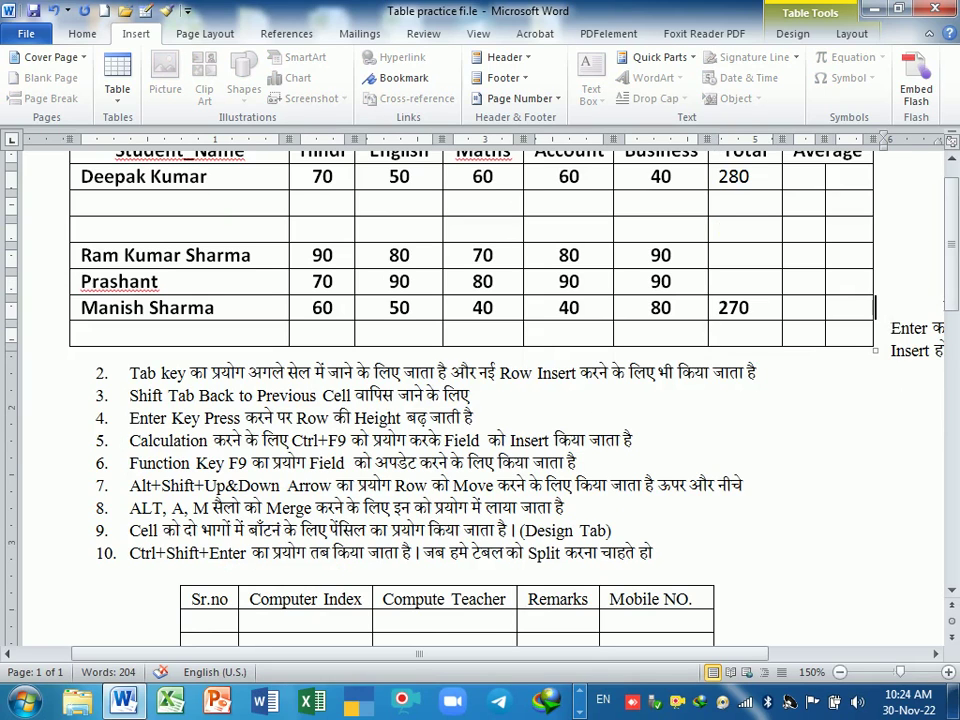
{"action": "key", "text": "Return"}
{"action": "key", "text": "Return"}
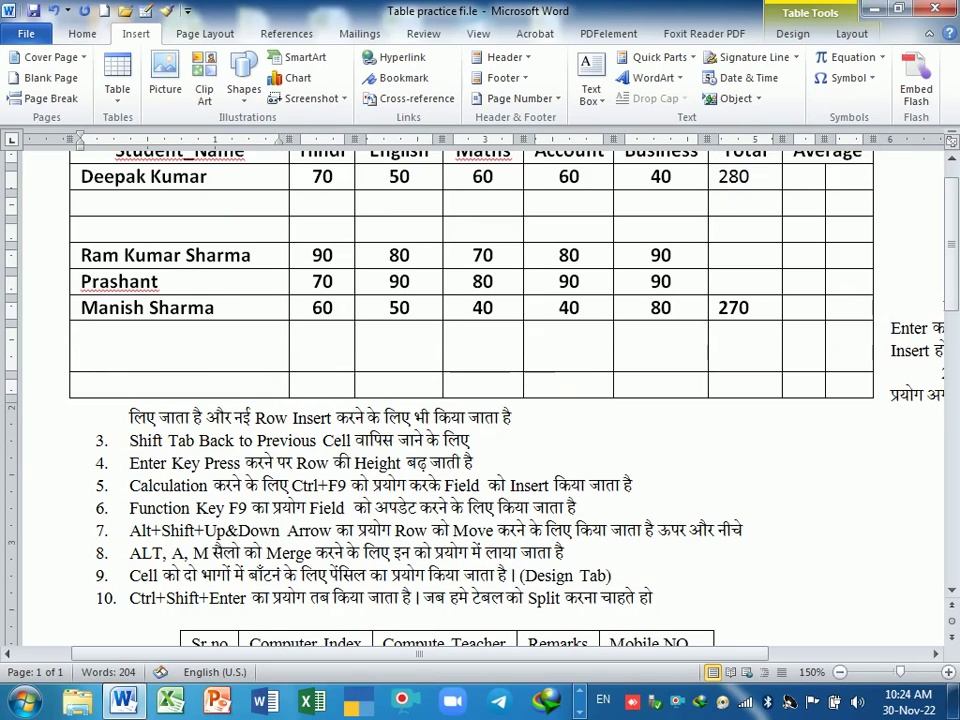
{"action": "left_click", "coordinate": [915, 340]}
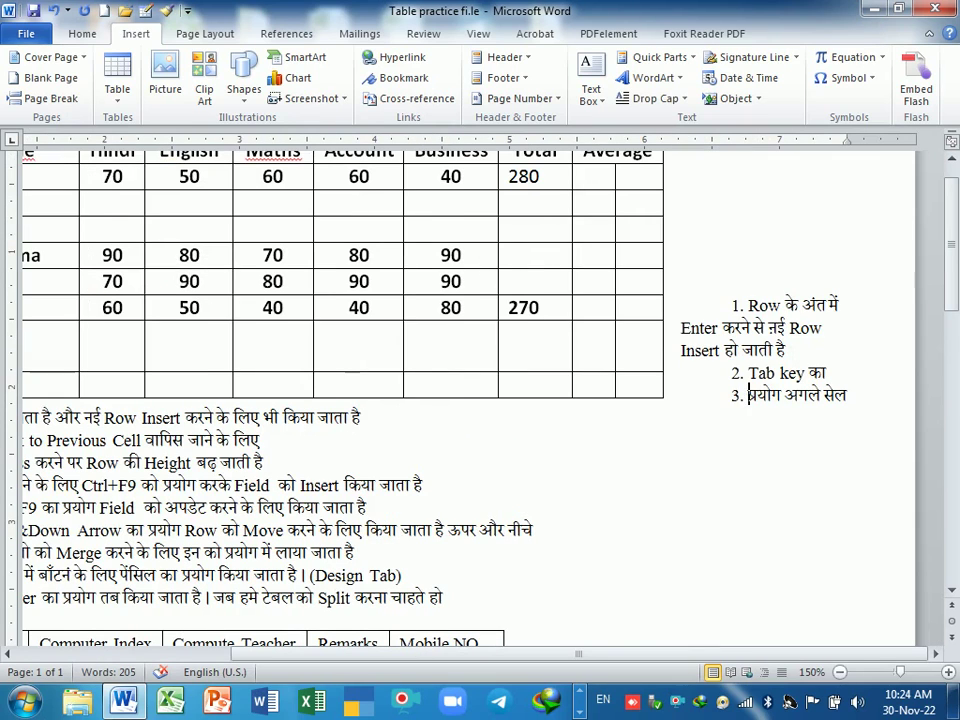
{"action": "key", "text": "Return"}
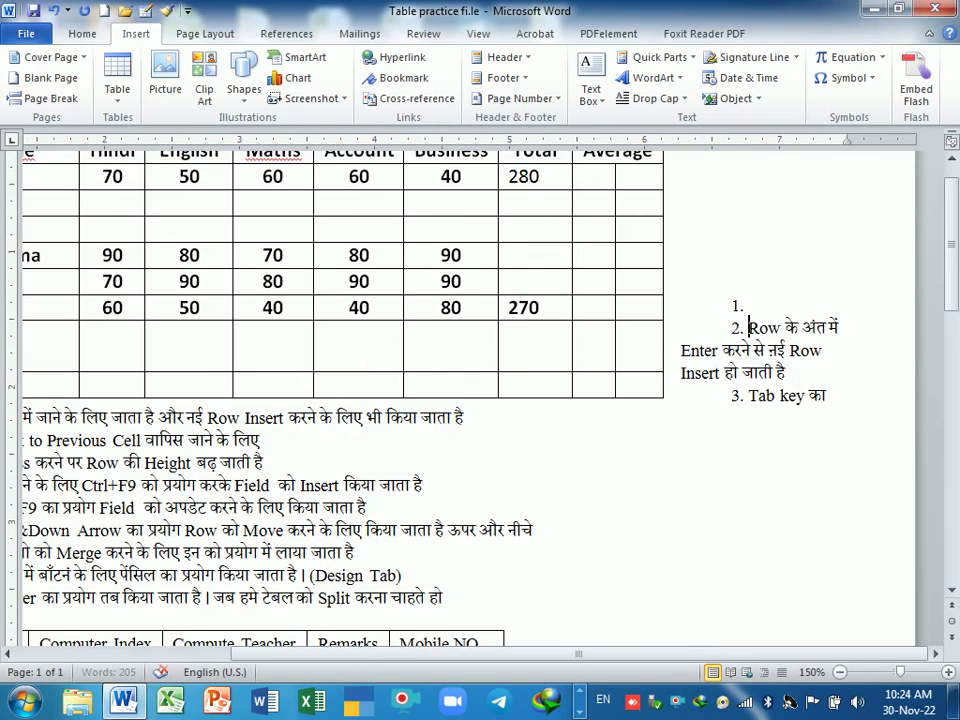
{"action": "key", "text": "Return"}
{"action": "key", "text": "Return"}
{"action": "key", "text": "Return"}
{"action": "key", "text": "Return"}
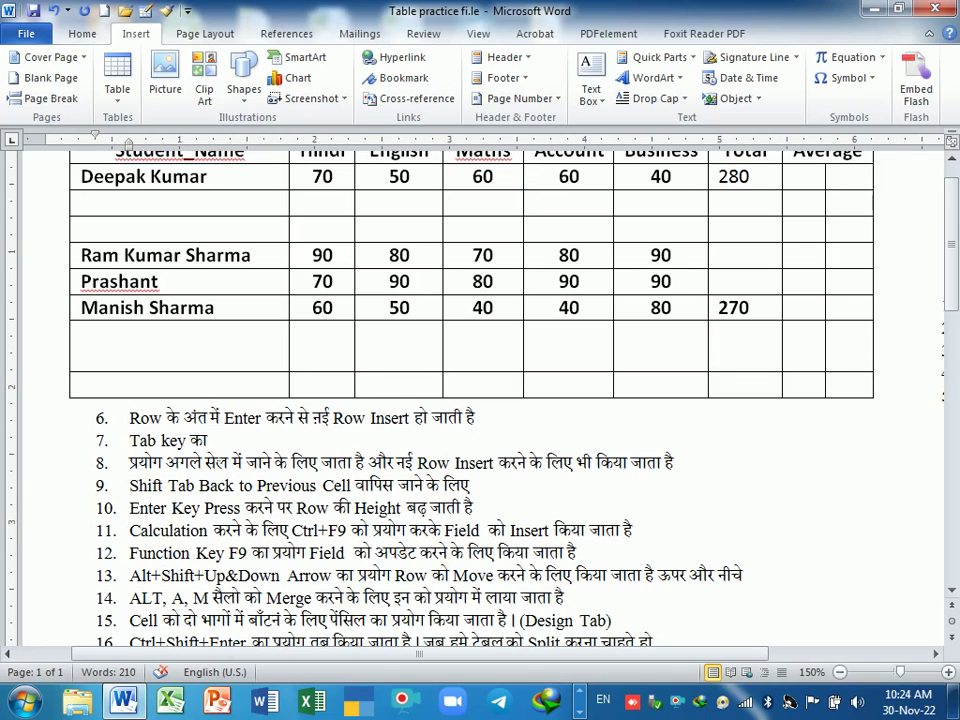
{"action": "left_click", "coordinate": [130, 440]}
{"action": "key", "text": "BackSpace"}
{"action": "key", "text": "BackSpace"}
{"action": "key", "text": "BackSpace"}
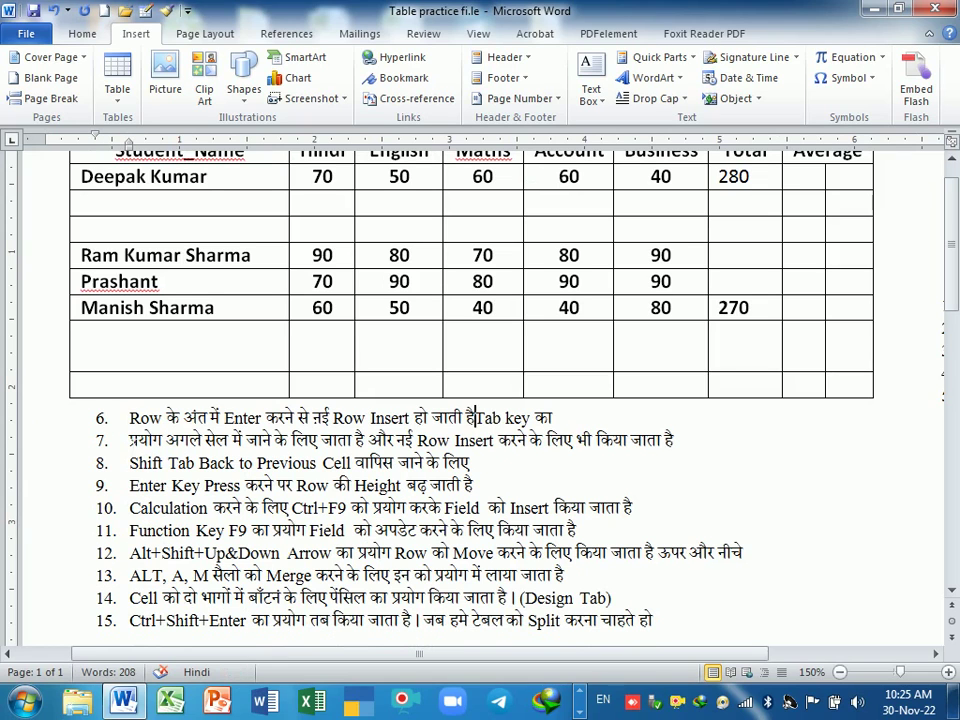
{"action": "scroll", "coordinate": [391, 501], "scroll_direction": "down", "scroll_amount": 4}
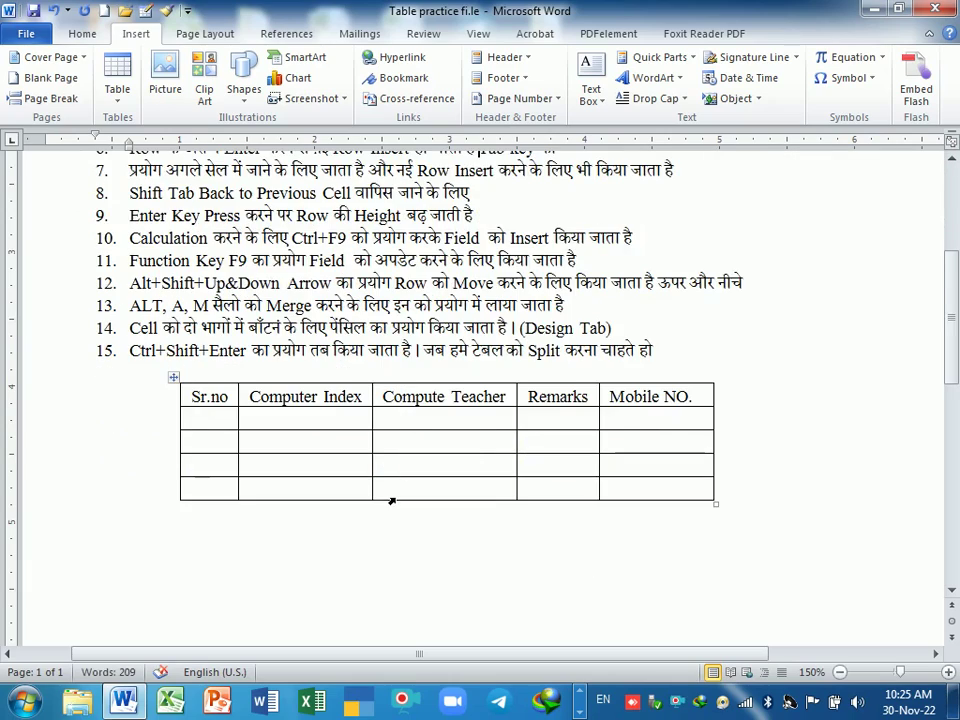
Undo three times to restore the marks table and the 1–10 notes list
{"action": "key", "text": "ctrl+z"}
{"action": "key", "text": "ctrl+z"}
{"action": "key", "text": "ctrl+z"}
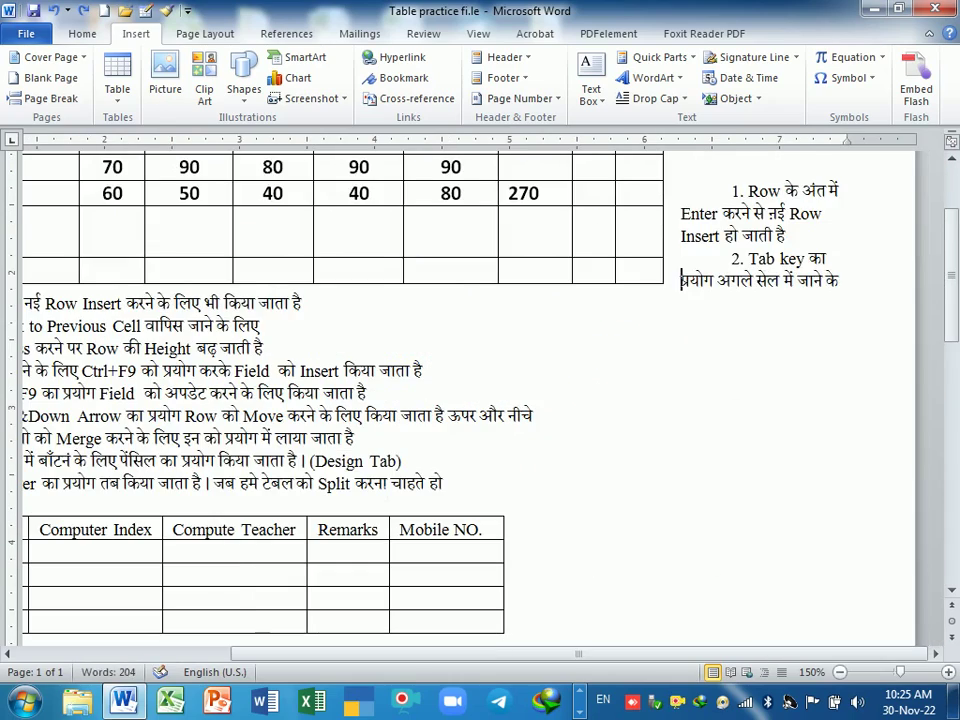
{"action": "key", "text": "ctrl+z"}
{"action": "key", "text": "ctrl+z"}
{"action": "key", "text": "ctrl+z"}
{"action": "key", "text": "ctrl+z"}
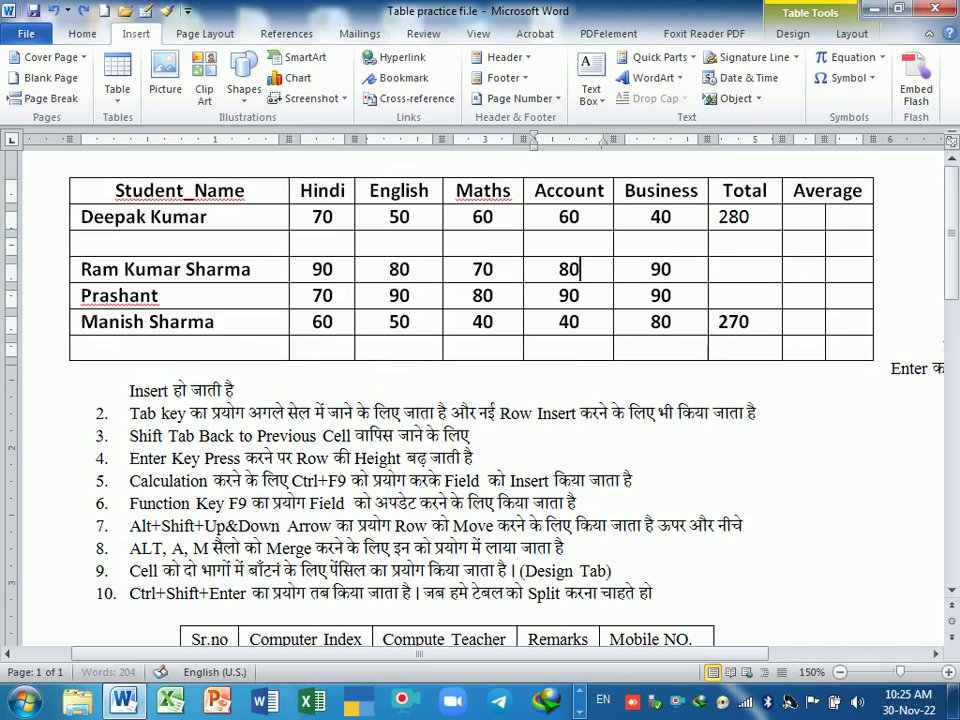
{"action": "key", "text": "ctrl+z"}
{"action": "key", "text": "ctrl+z"}
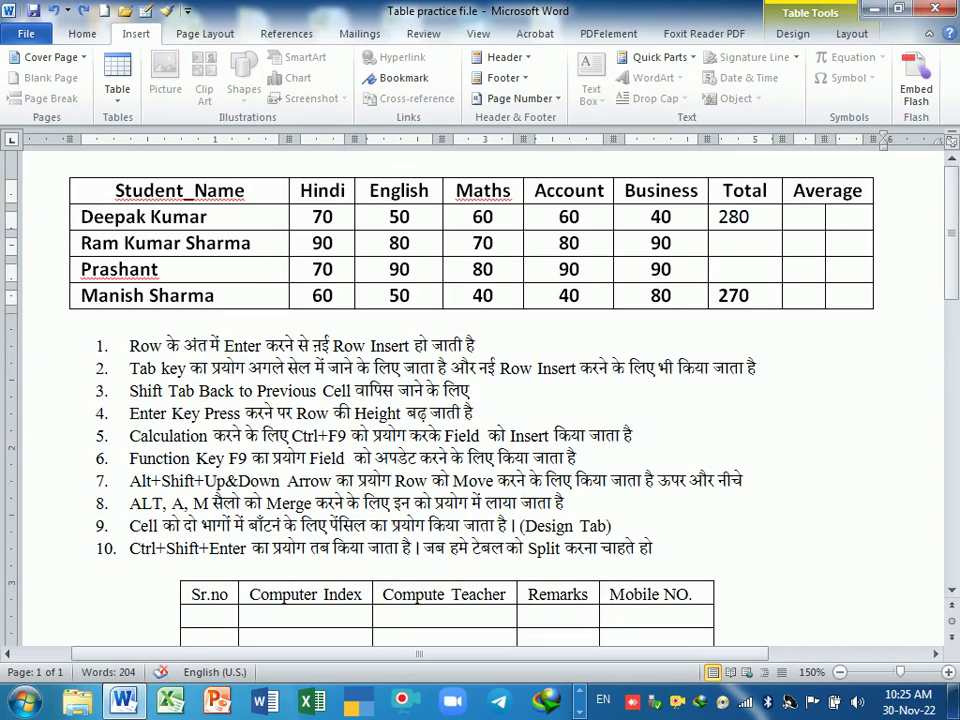
Add a blank line just below the marks table
{"action": "left_click", "coordinate": [850, 243]}
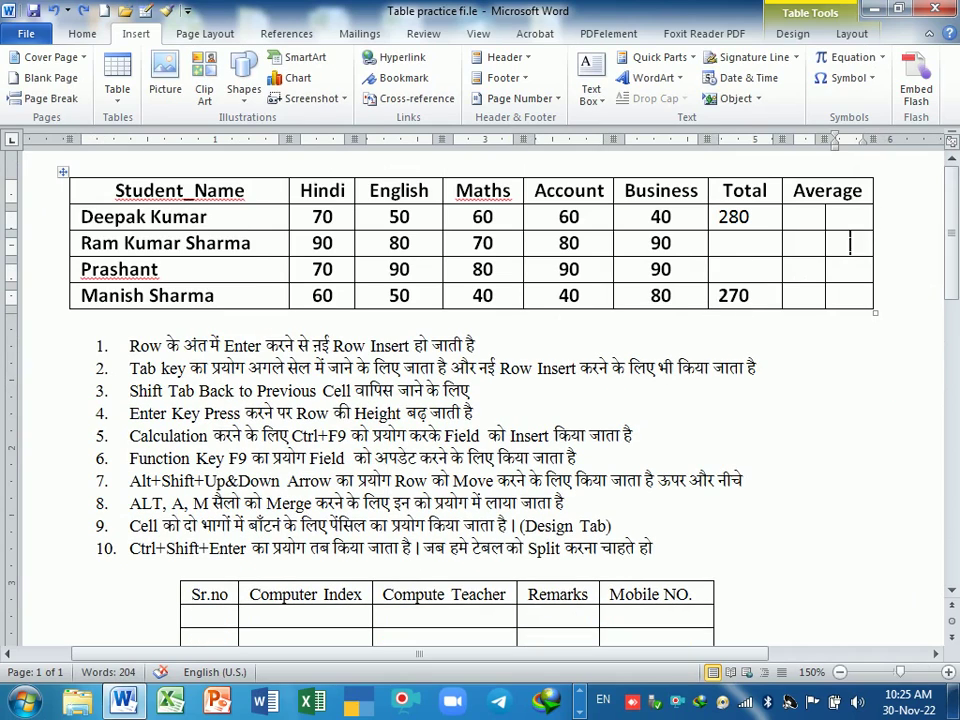
{"action": "left_click", "coordinate": [891, 218]}
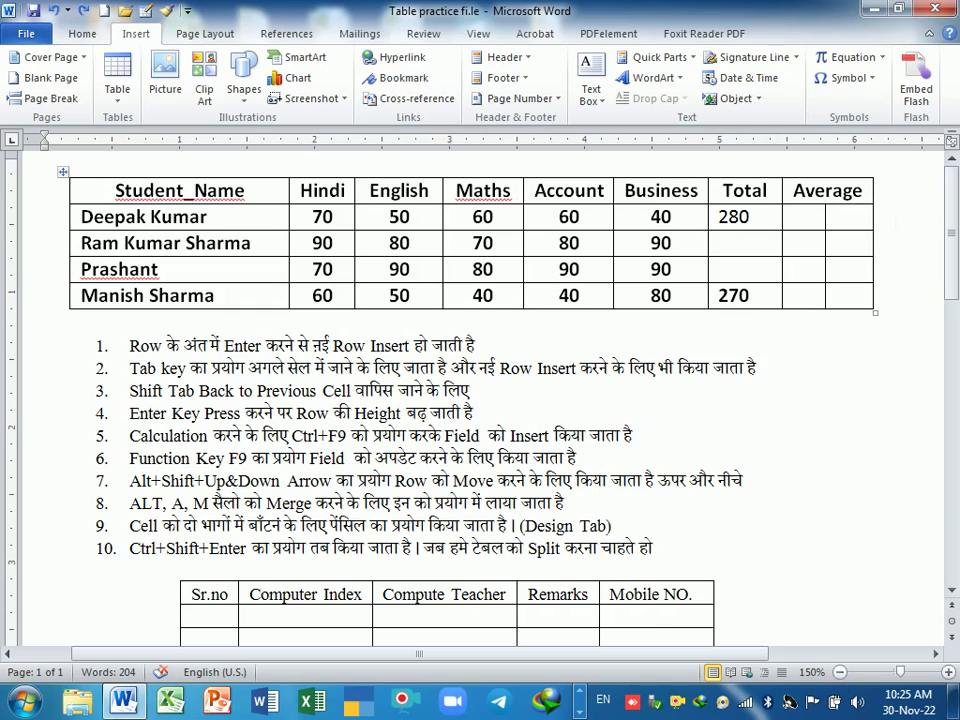
{"action": "key", "text": "Return"}
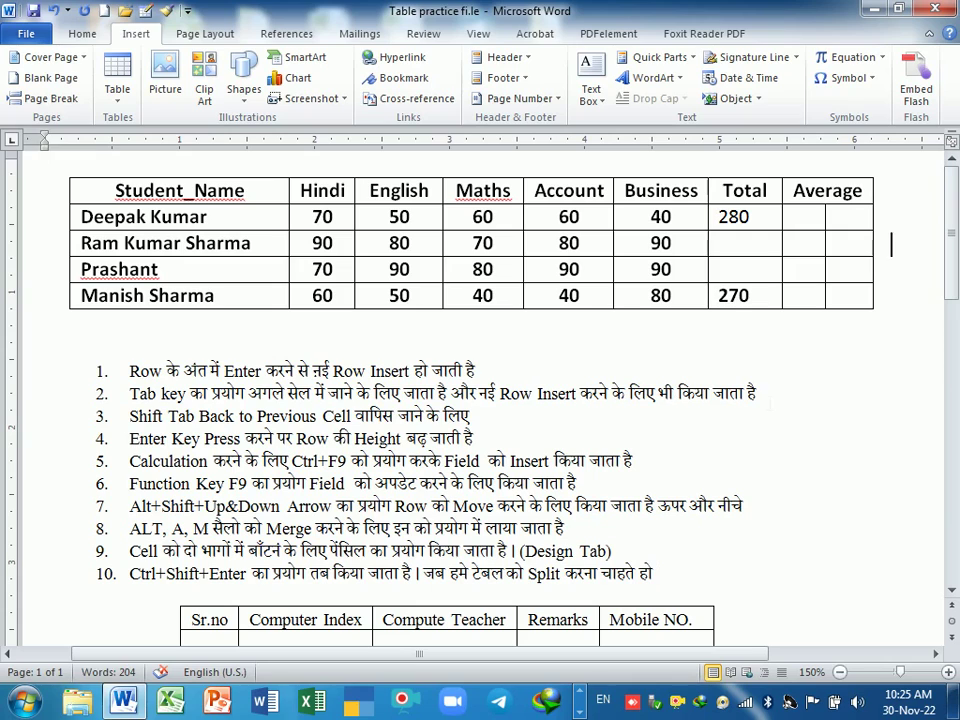
{"action": "left_click", "coordinate": [128, 505]}
{"action": "left_click", "coordinate": [232, 225]}
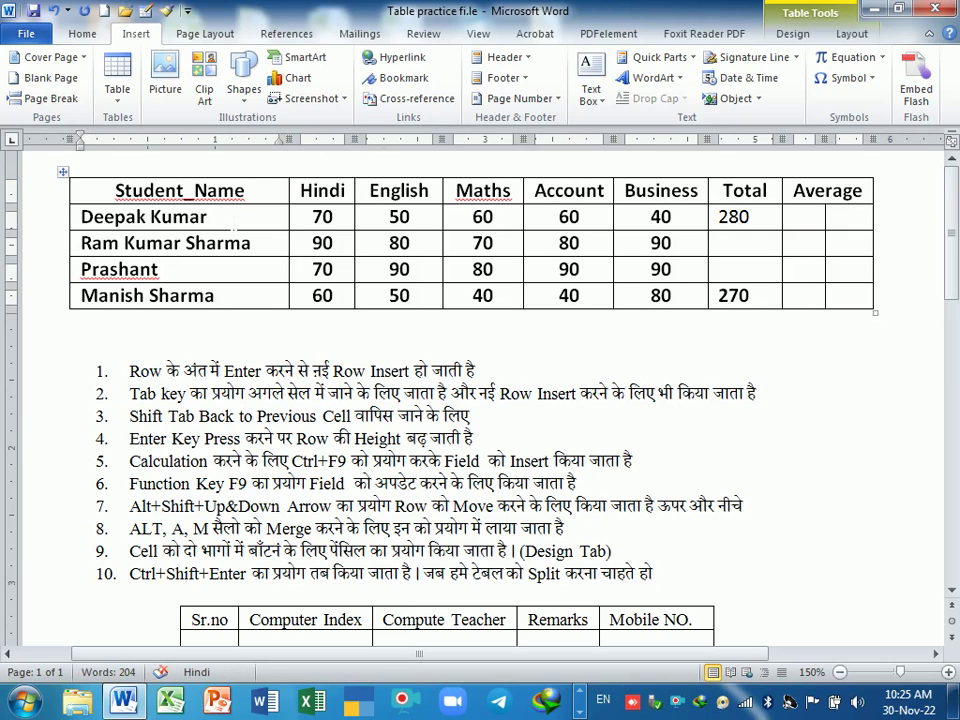
{"action": "key", "text": "Tab"}
{"action": "key", "text": "Tab"}
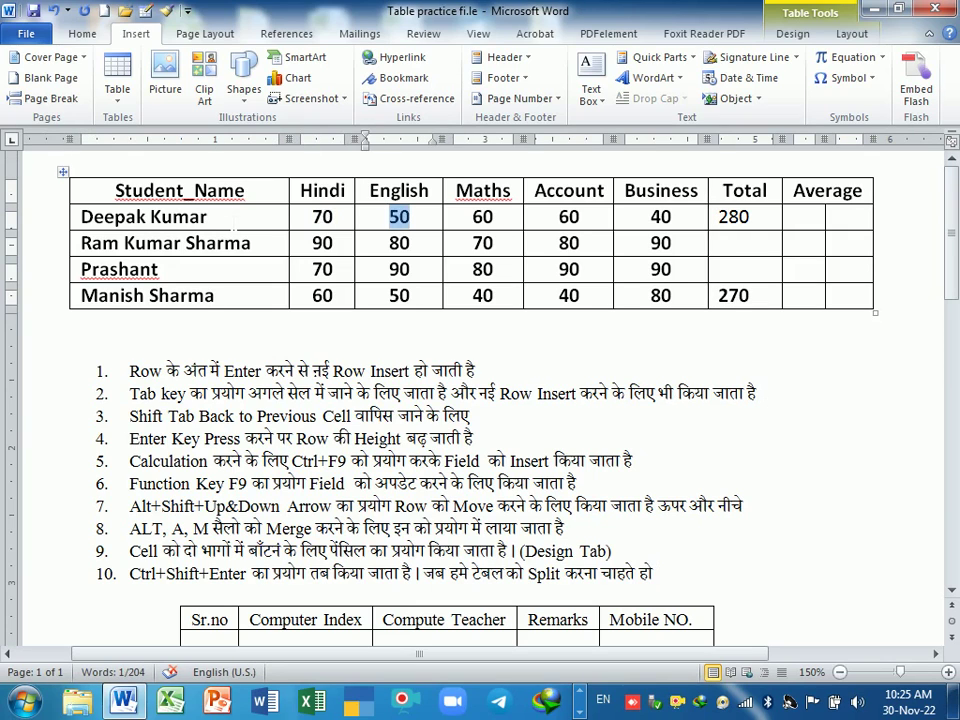
{"action": "key", "text": "Tab"}
{"action": "key", "text": "Tab"}
{"action": "key", "text": "Tab"}
{"action": "key", "text": "Tab"}
{"action": "key", "text": "Tab"}
{"action": "key", "text": "Tab"}
{"action": "key", "text": "Tab"}
{"action": "key", "text": "Tab"}
{"action": "key", "text": "Tab"}
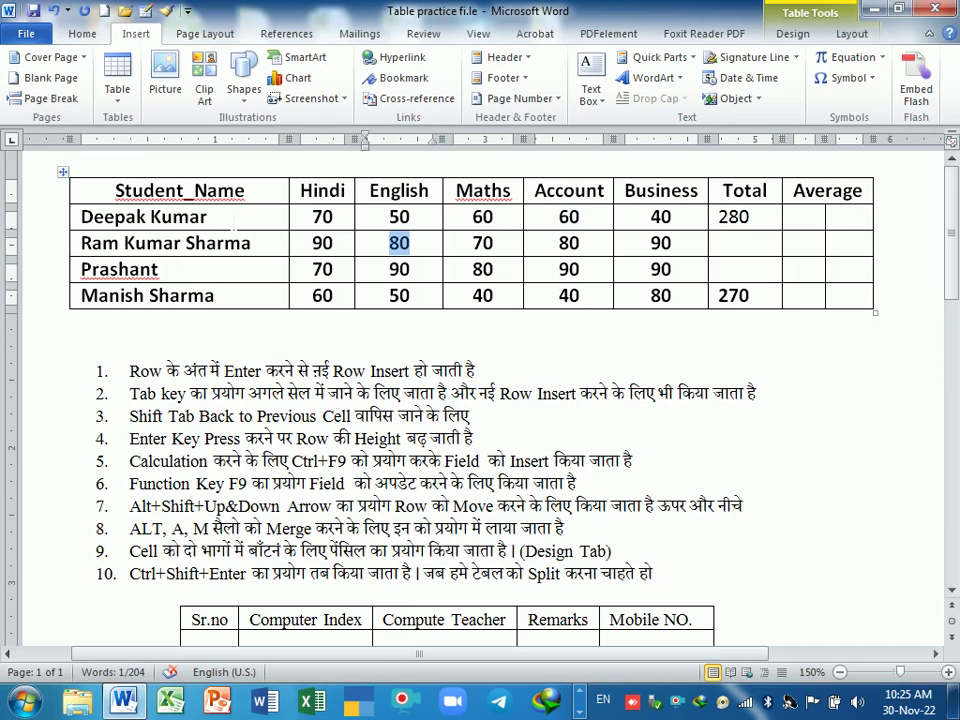
{"action": "key", "text": "Tab"}
{"action": "key", "text": "Tab"}
{"action": "key", "text": "Tab"}
{"action": "key", "text": "Tab"}
{"action": "key", "text": "Tab"}
{"action": "key", "text": "Tab"}
{"action": "key", "text": "Tab"}
{"action": "key", "text": "Tab"}
{"action": "key", "text": "Tab"}
{"action": "key", "text": "Tab"}
{"action": "key", "text": "Tab"}
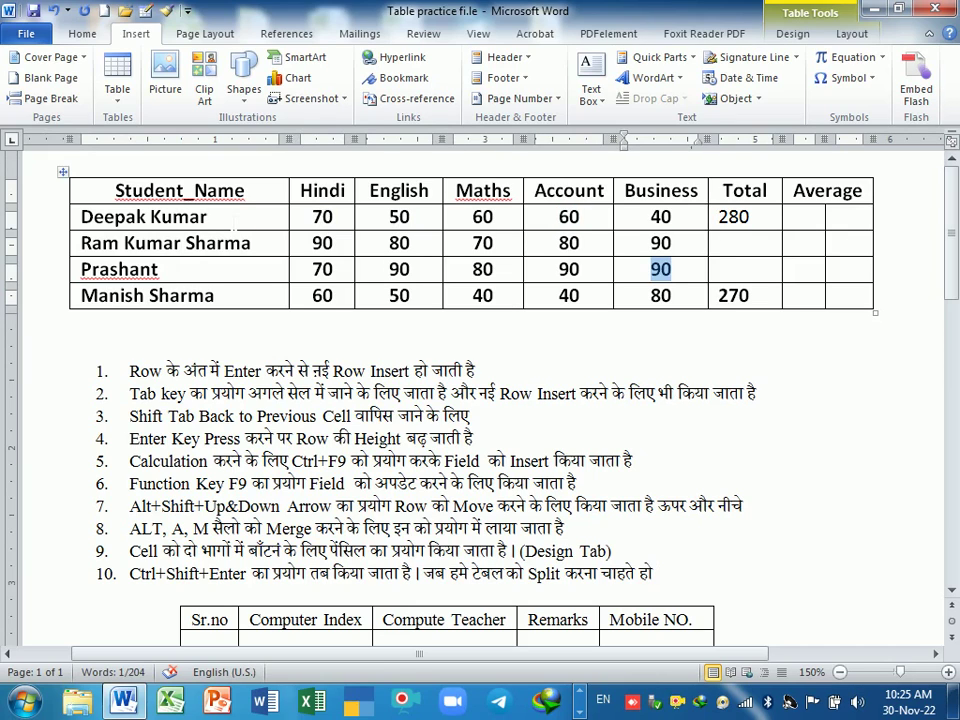
{"action": "key", "text": "Tab"}
{"action": "key", "text": "Tab"}
{"action": "key", "text": "Tab"}
{"action": "key", "text": "Tab"}
{"action": "key", "text": "Tab"}
{"action": "key", "text": "Tab"}
{"action": "key", "text": "Tab"}
{"action": "key", "text": "Tab"}
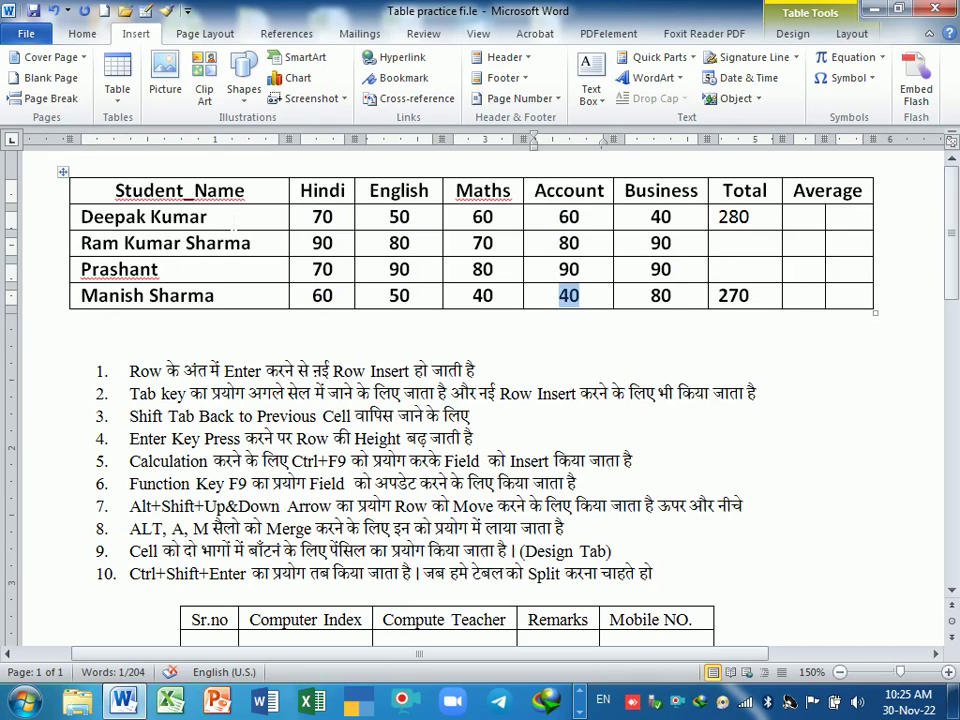
{"action": "key", "text": "Tab"}
{"action": "key", "text": "Tab"}
{"action": "key", "text": "Tab"}
{"action": "key", "text": "Tab"}
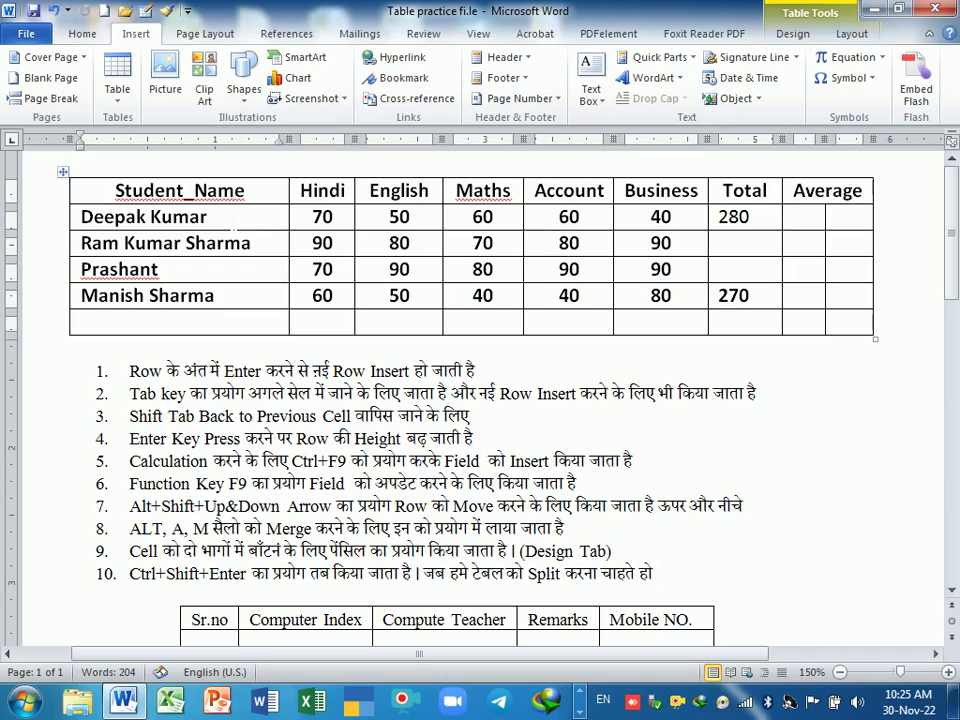
{"action": "key", "text": "Tab"}
{"action": "key", "text": "Return"}
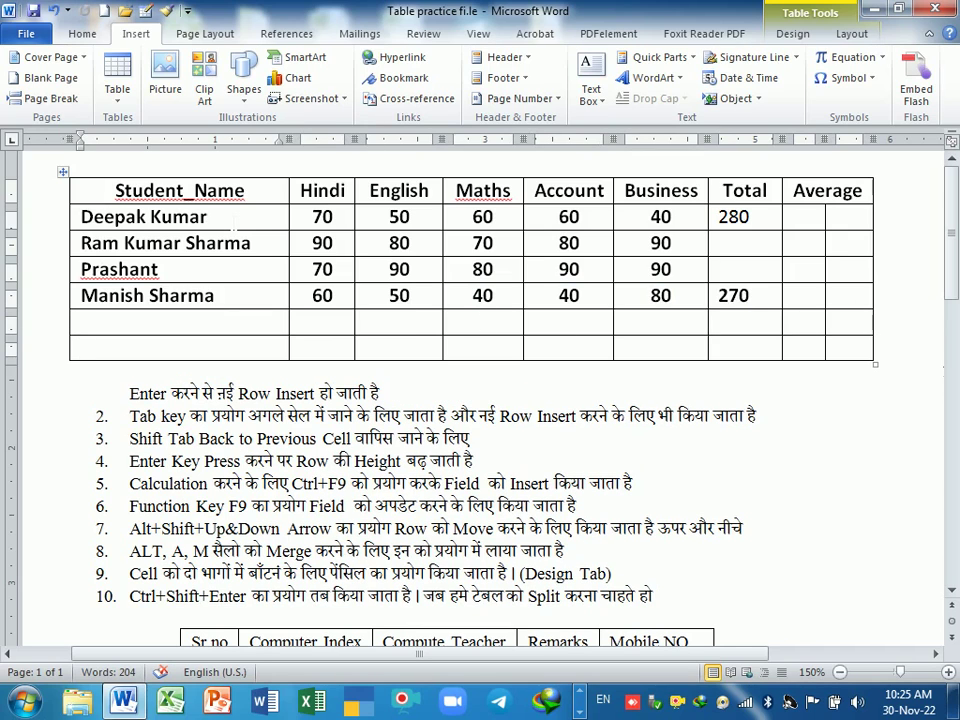
{"action": "key", "text": "ctrl+z"}
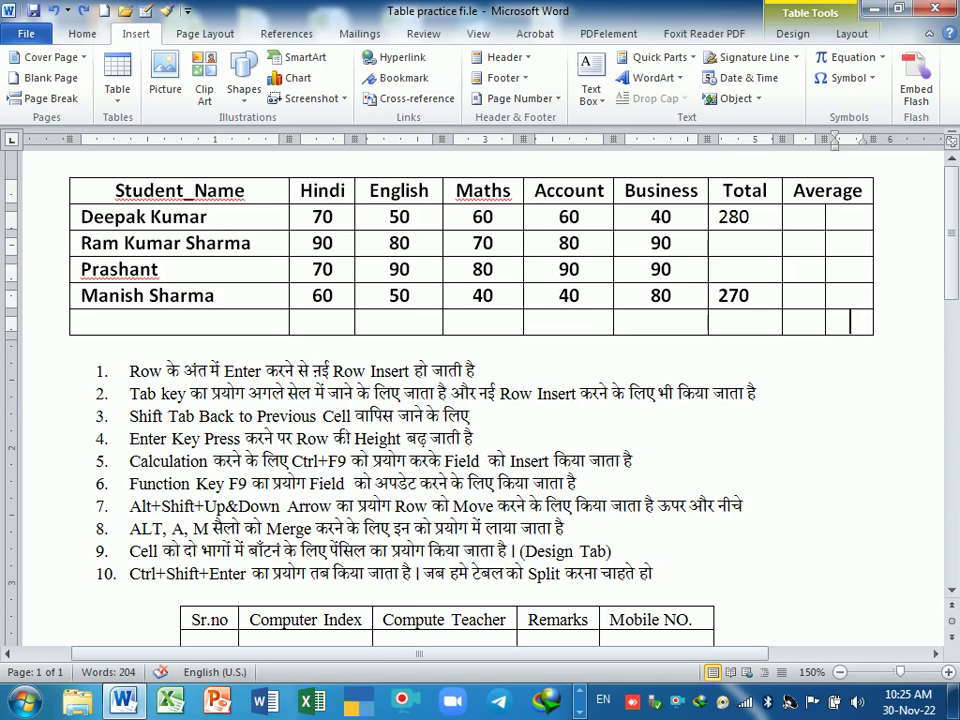
{"action": "left_click", "coordinate": [474, 415]}
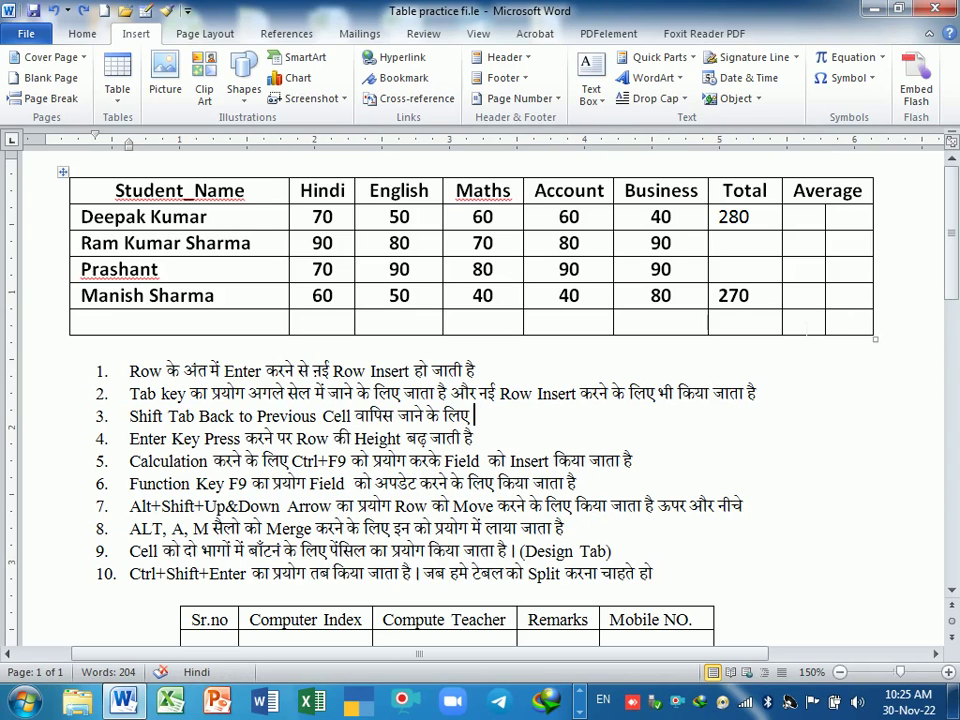
{"action": "left_click", "coordinate": [604, 240]}
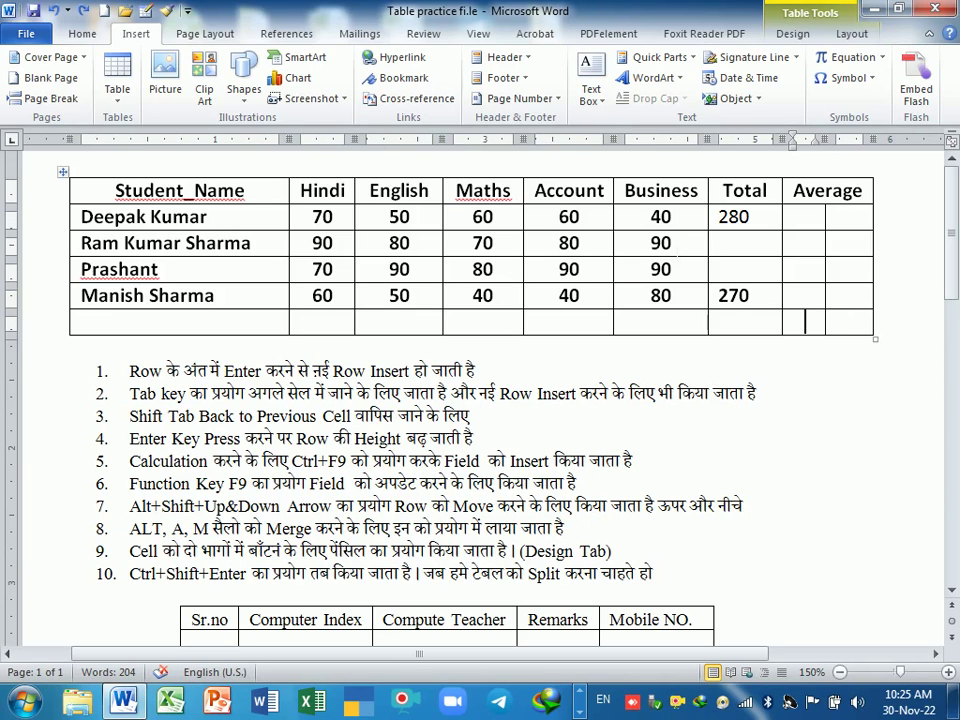
Add an empty second line under the Average heading so the header row is taller
{"action": "left_click", "coordinate": [474, 269]}
{"action": "key", "text": "shift+Tab"}
{"action": "key", "text": "shift+Tab"}
{"action": "key", "text": "shift+Tab"}
{"action": "key", "text": "shift+Tab"}
{"action": "key", "text": "shift+Tab"}
{"action": "key", "text": "shift+Tab"}
{"action": "key", "text": "shift+Tab"}
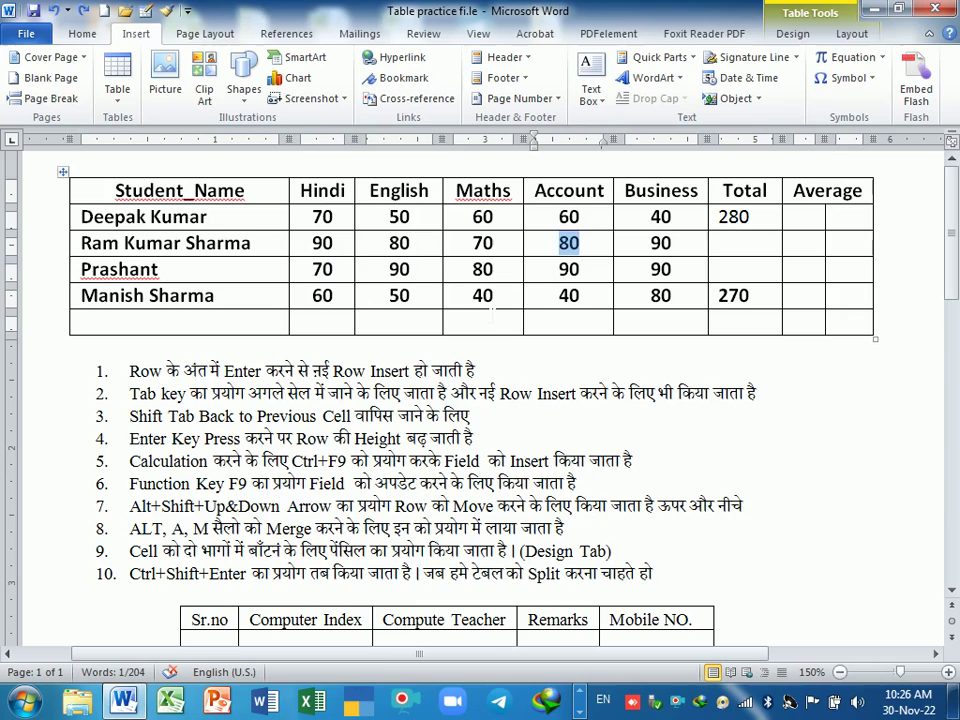
{"action": "key", "text": "shift+Tab"}
{"action": "key", "text": "shift+Tab"}
{"action": "key", "text": "shift+Tab"}
{"action": "key", "text": "shift+Tab"}
{"action": "key", "text": "shift+Tab"}
{"action": "key", "text": "shift+Tab"}
{"action": "key", "text": "shift+Tab"}
{"action": "key", "text": "shift+Tab"}
{"action": "key", "text": "shift+Tab"}
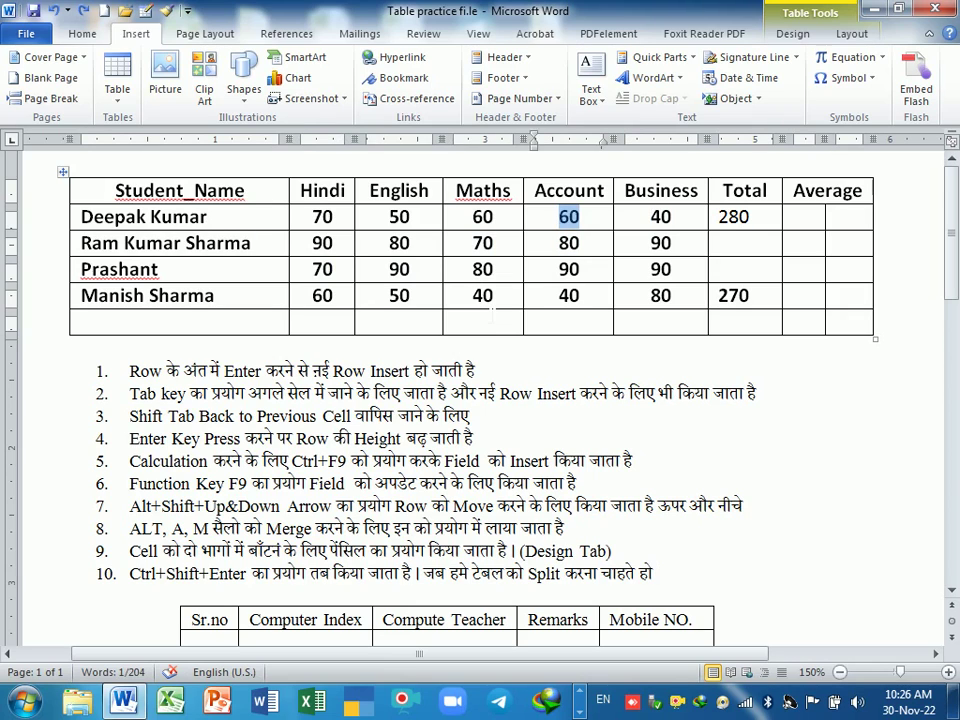
{"action": "key", "text": "shift+Tab"}
{"action": "key", "text": "shift+Tab"}
{"action": "key", "text": "shift+Tab"}
{"action": "key", "text": "shift+Tab"}
{"action": "key", "text": "shift+Tab"}
{"action": "key", "text": "shift+Tab"}
{"action": "key", "text": "shift+Tab"}
{"action": "key", "text": "shift+Tab"}
{"action": "key", "text": "shift+Tab"}
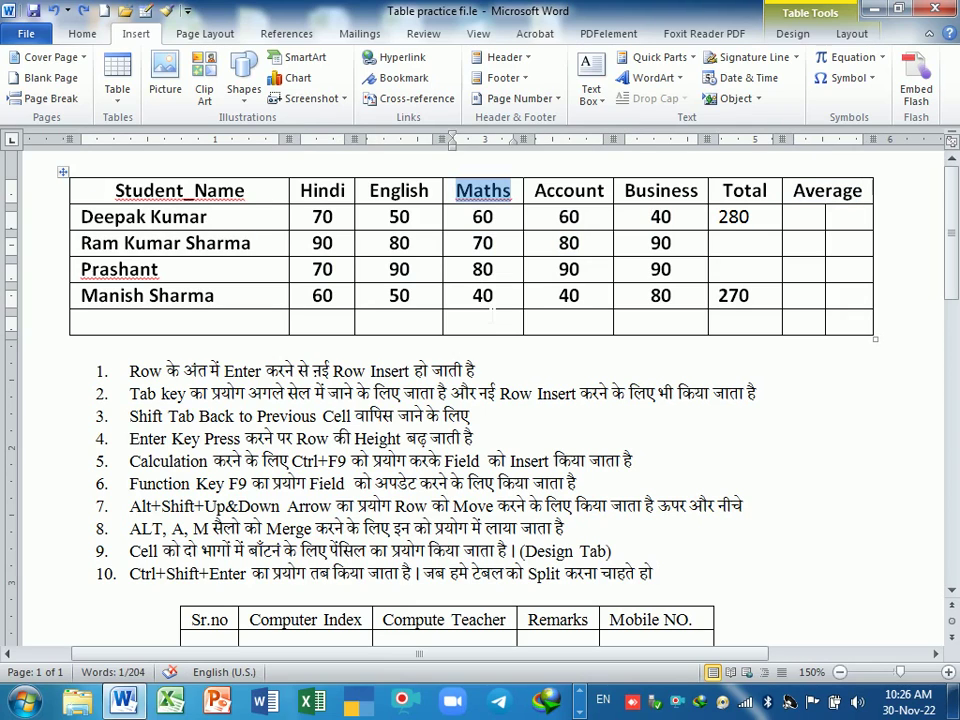
{"action": "key", "text": "shift+Tab"}
{"action": "key", "text": "shift+Tab"}
{"action": "key", "text": "shift+Tab"}
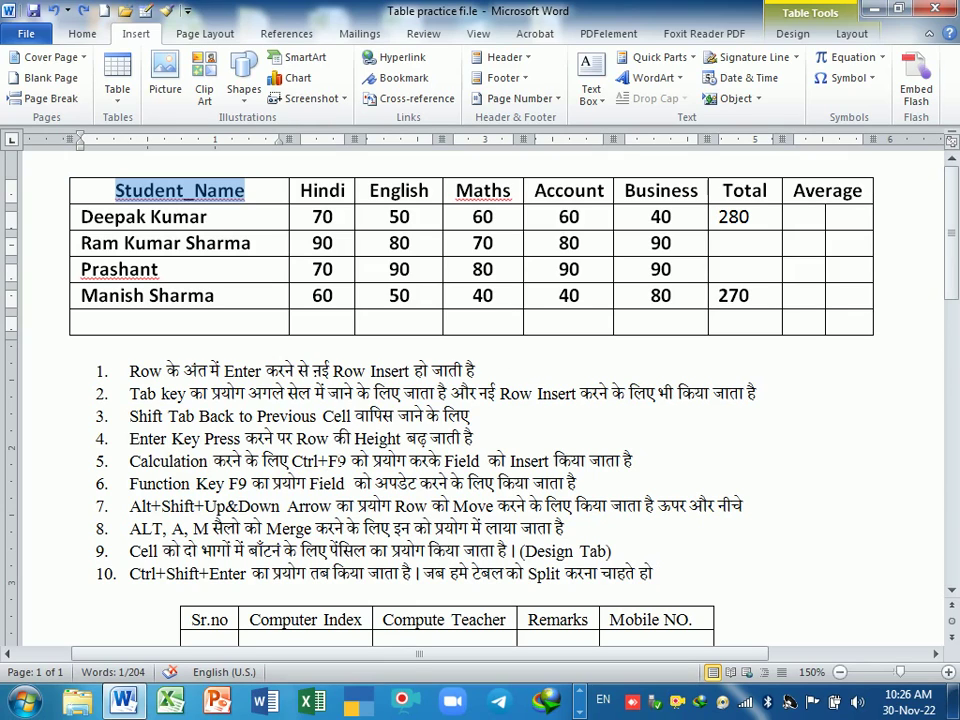
{"action": "left_click", "coordinate": [477, 437]}
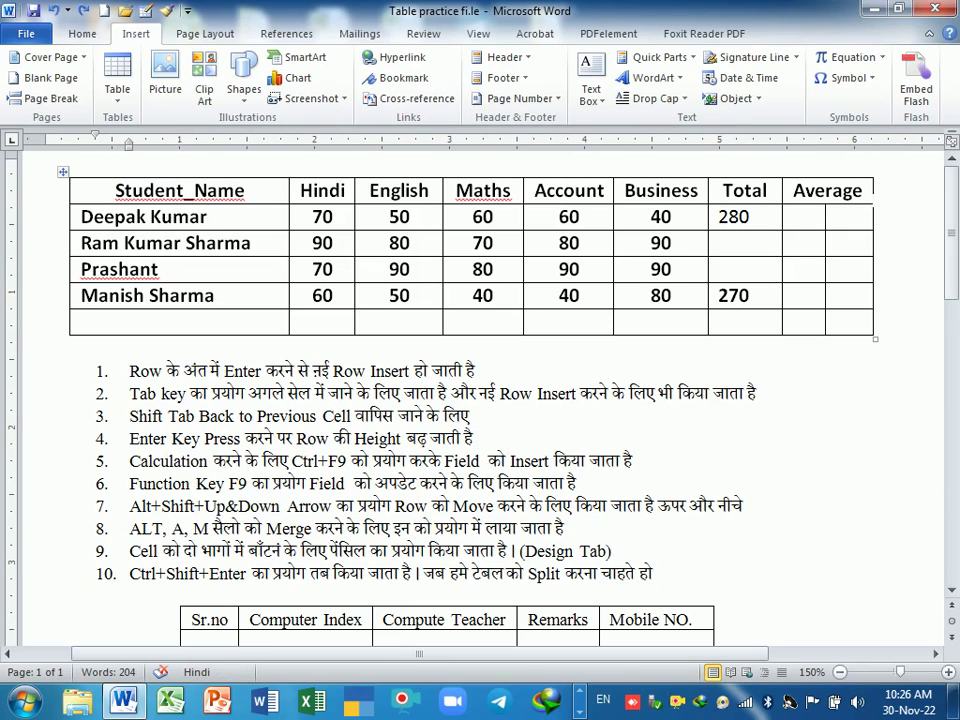
{"action": "left_click", "coordinate": [803, 216]}
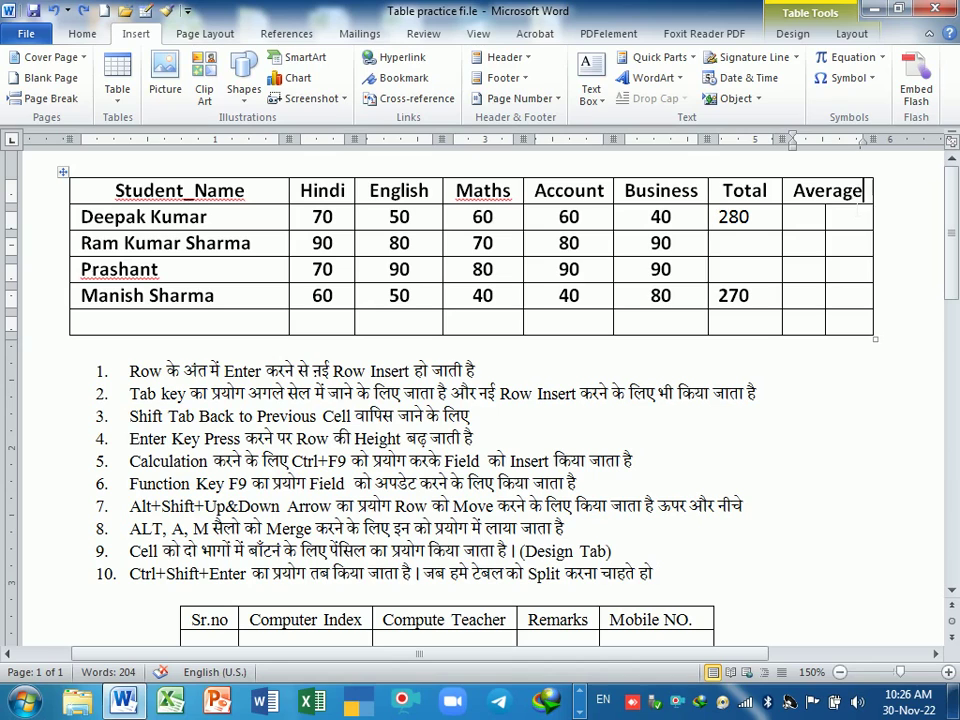
{"action": "key", "text": "Return"}
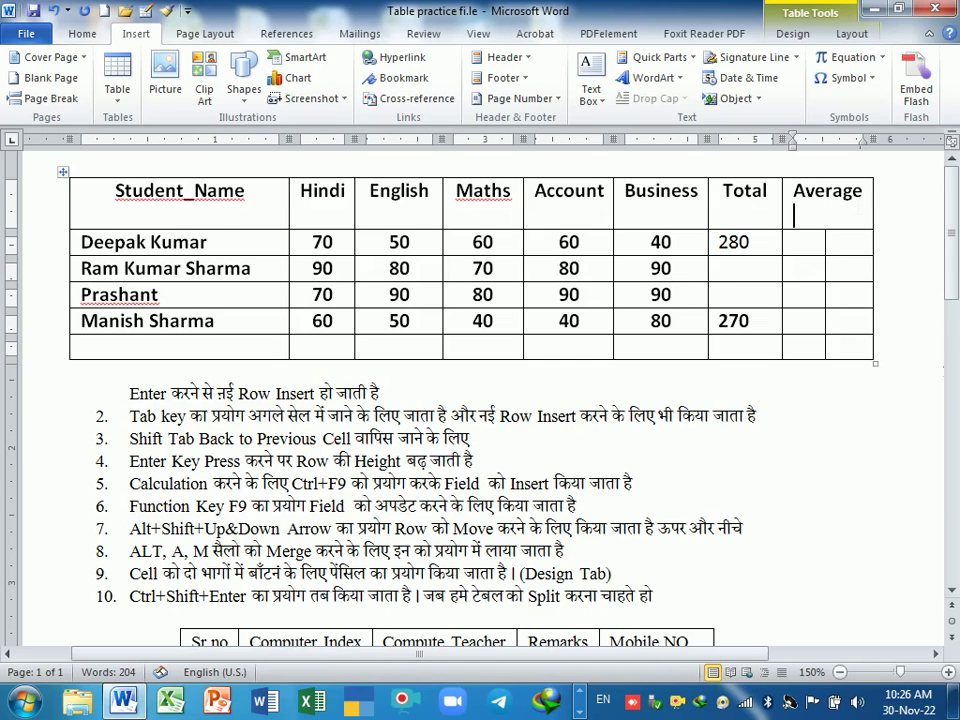
{"action": "key", "text": "BackSpace"}
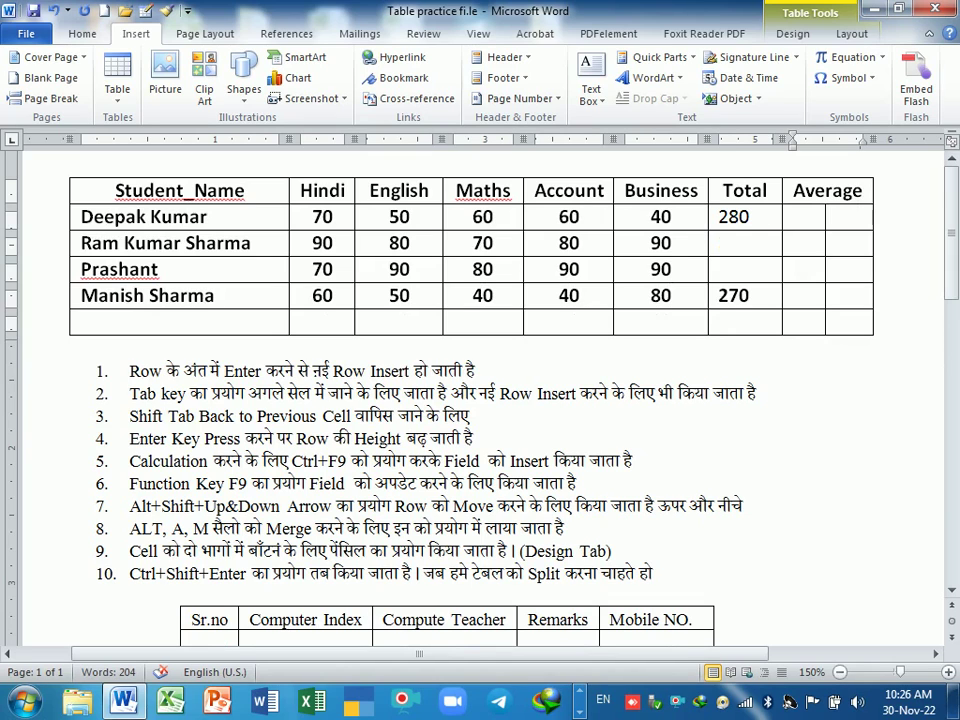
{"action": "key", "text": "Return"}
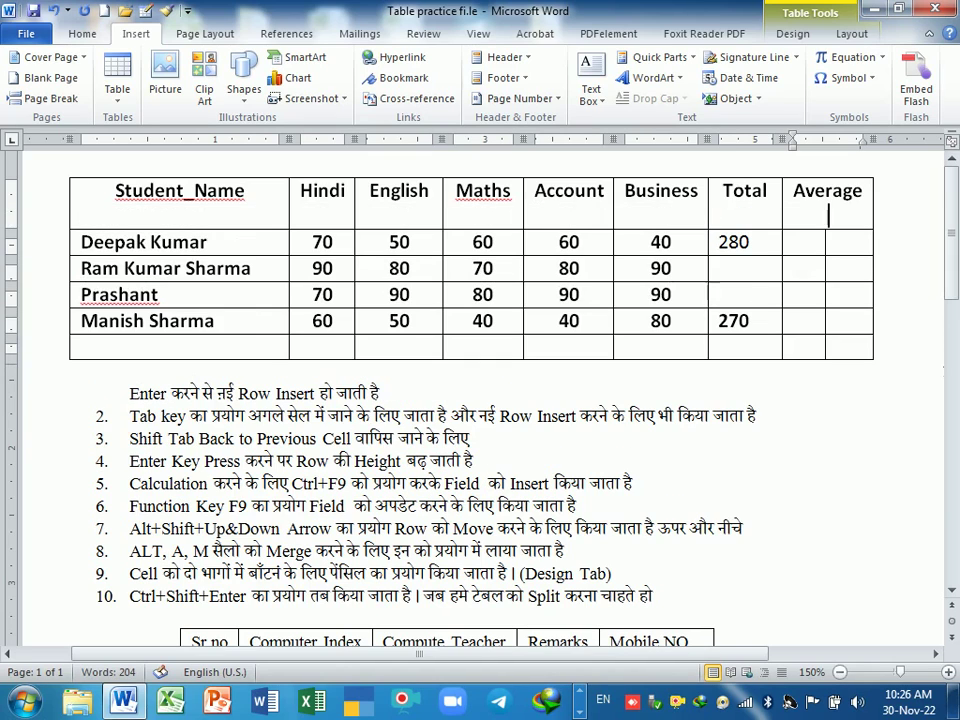
{"action": "key", "text": "BackSpace"}
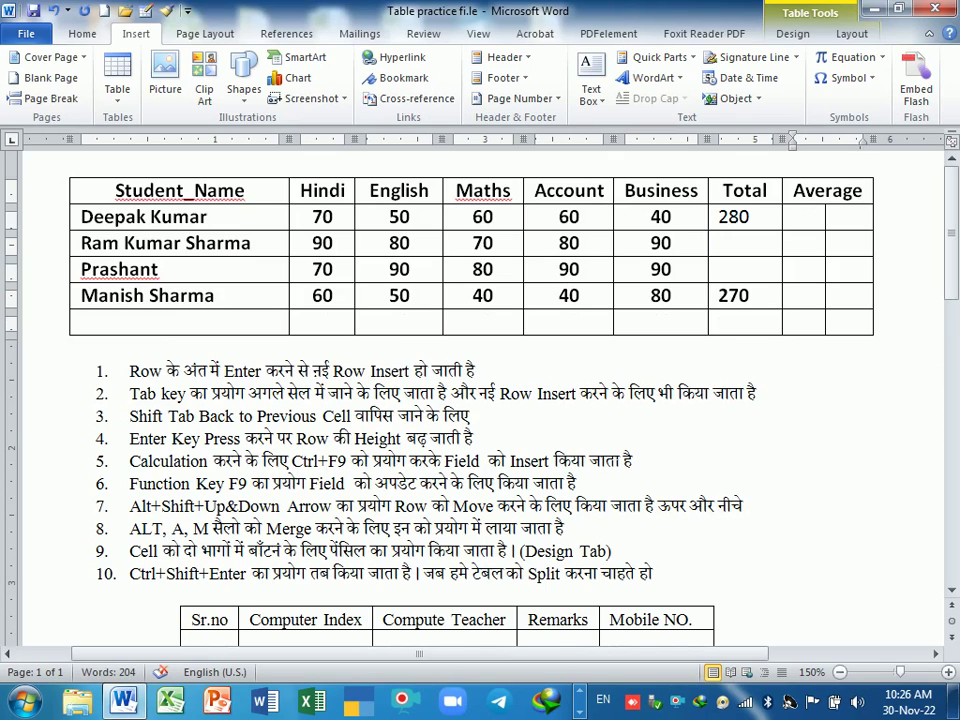
Highlight the field-insertion shortcut text in note 5
{"action": "left_click_drag", "start_coordinate": [444, 461], "coordinate": [637, 461]}
{"action": "triple_click", "coordinate": [200, 461]}
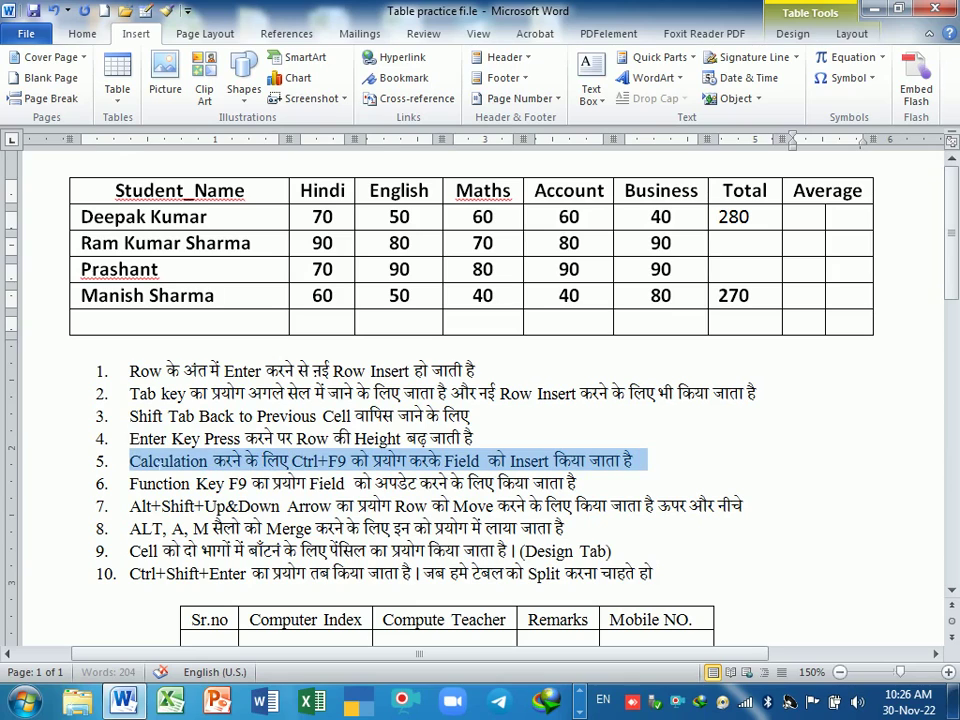
{"action": "left_click", "coordinate": [347, 461]}
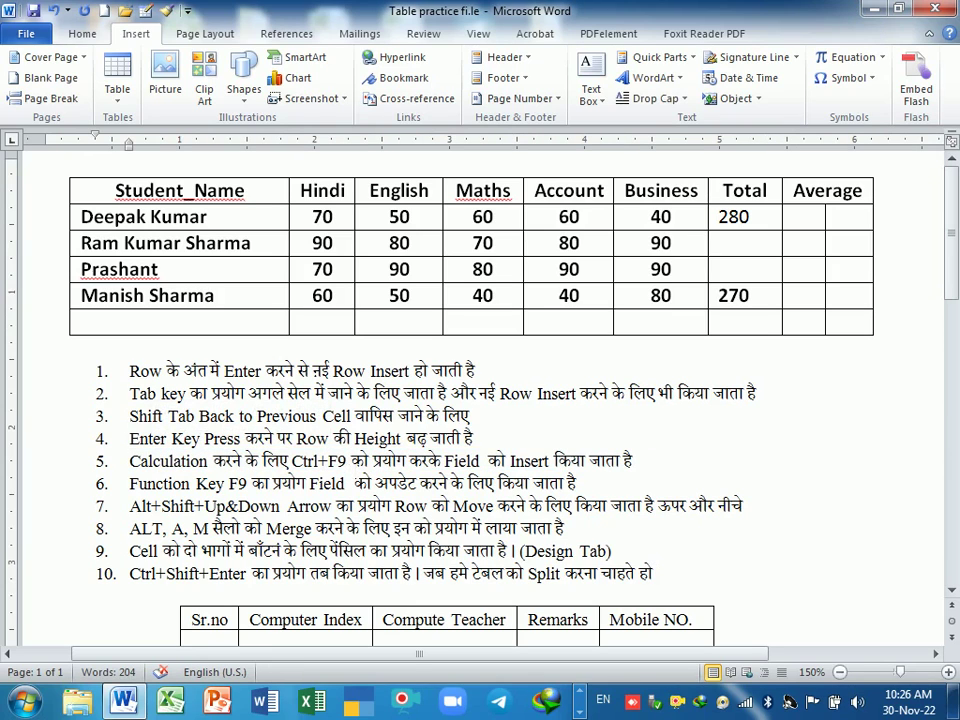
{"action": "left_click_drag", "start_coordinate": [348, 461], "coordinate": [264, 461]}
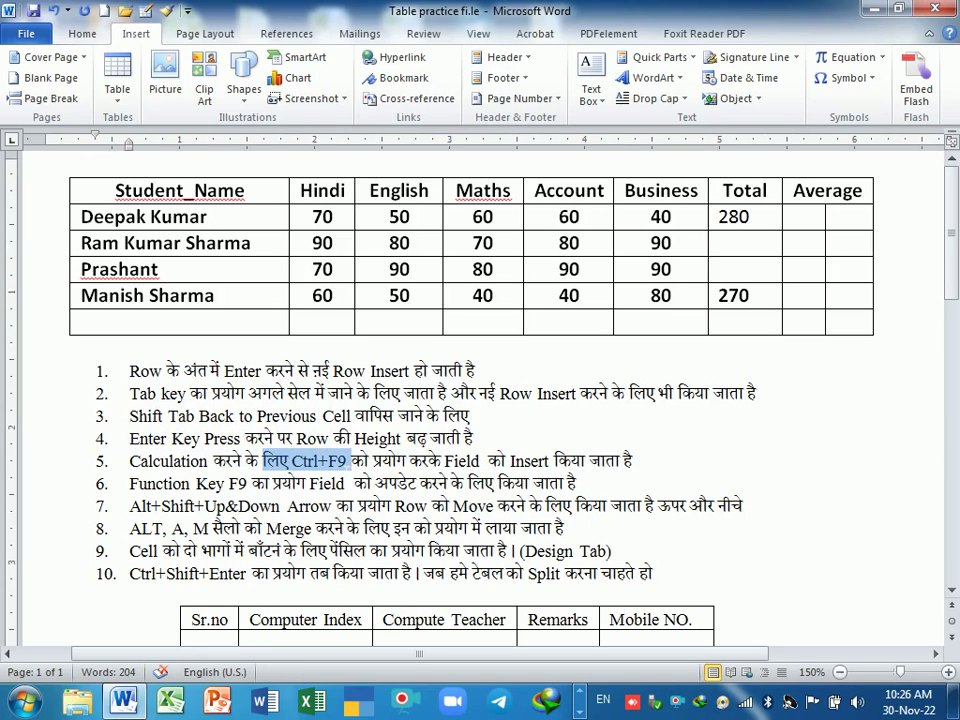
{"action": "left_click", "coordinate": [478, 437]}
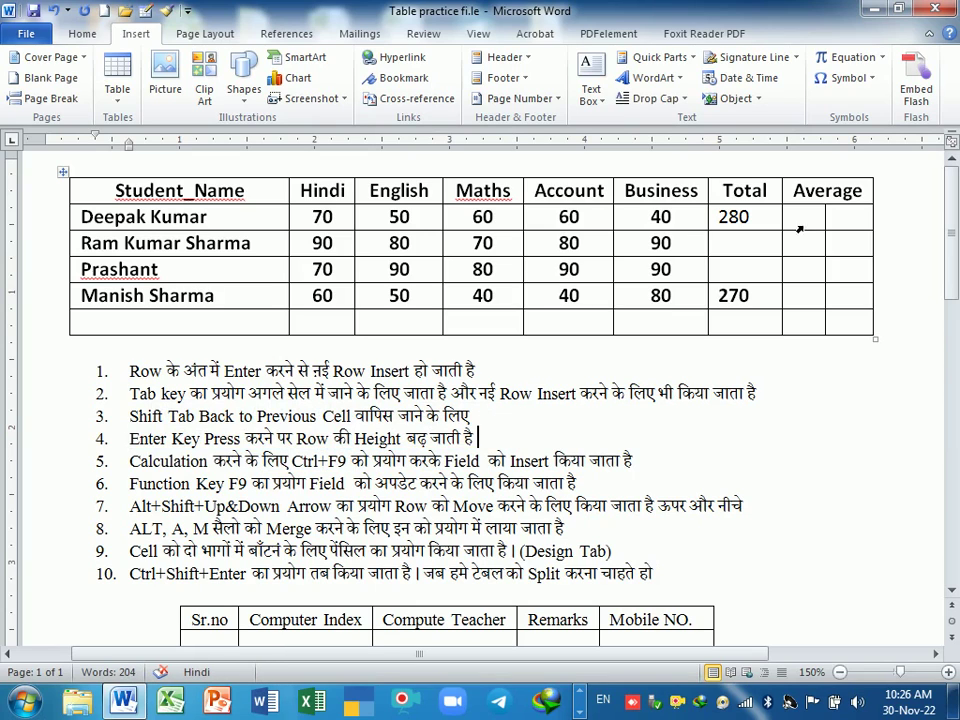
{"action": "left_click_drag", "start_coordinate": [761, 228], "coordinate": [633, 226]}
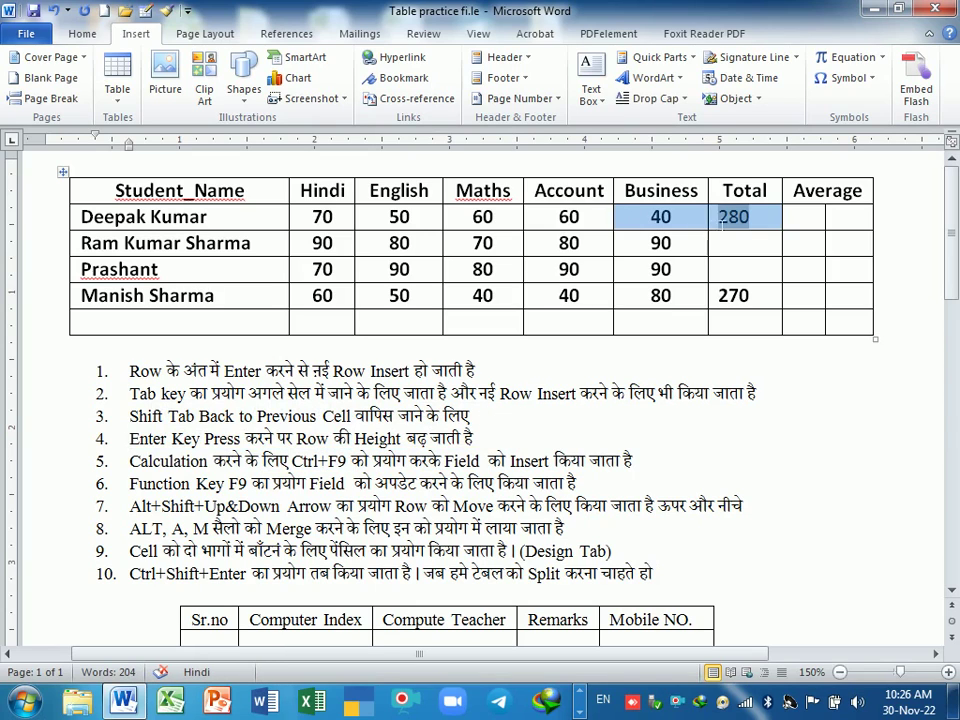
{"action": "key", "text": "Delete"}
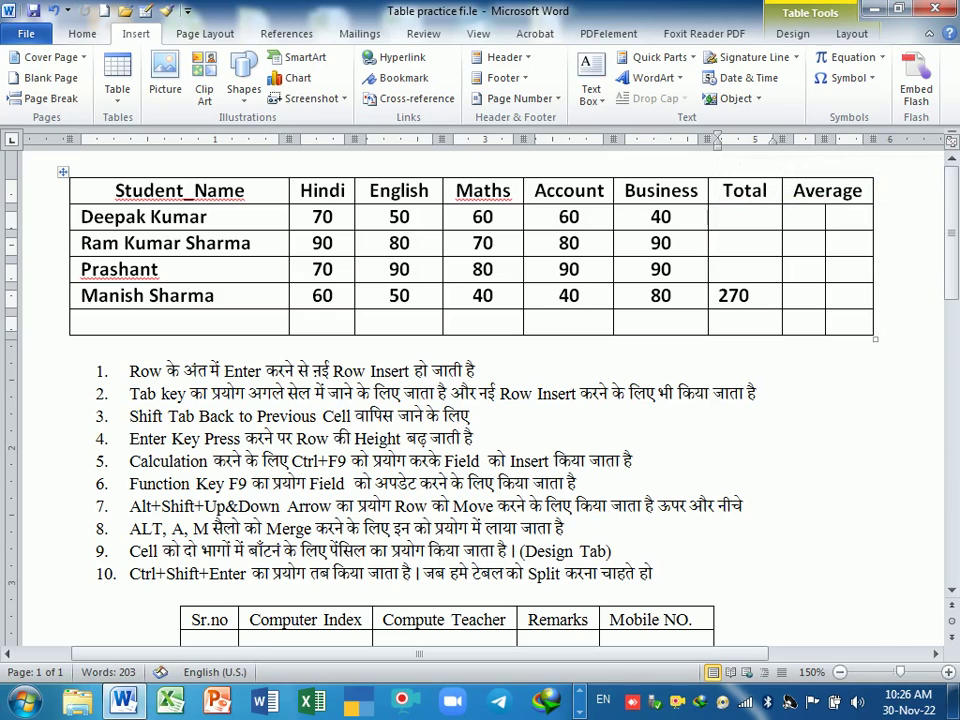
{"action": "double_click", "coordinate": [742, 295]}
{"action": "key", "text": "Delete"}
{"action": "left_click", "coordinate": [720, 216]}
{"action": "key", "text": "ctrl+F9"}
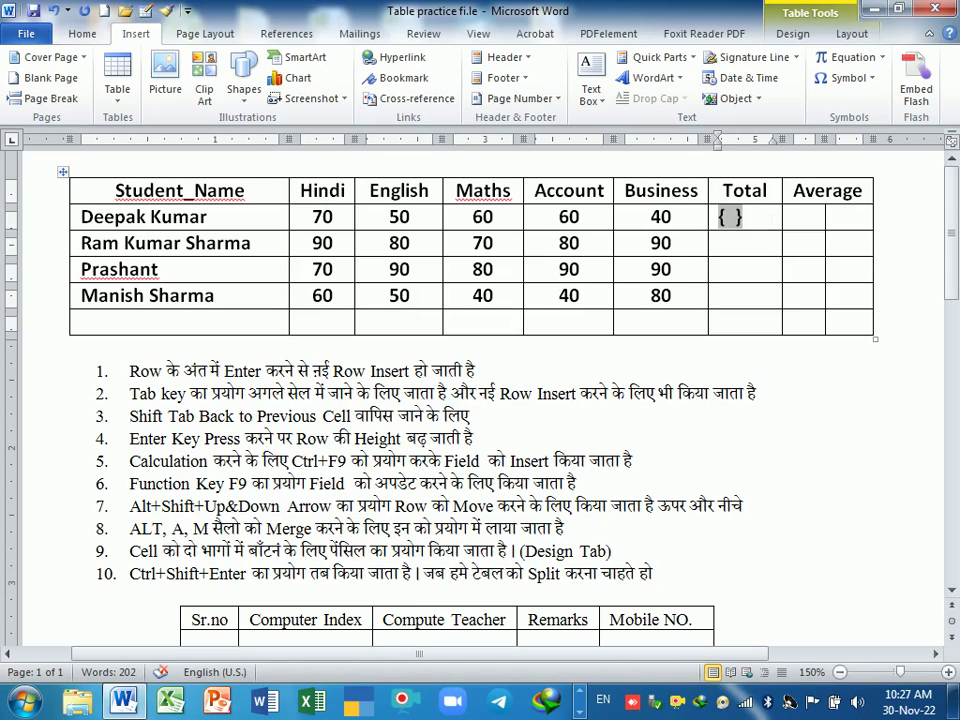
{"action": "type", "text": "="}
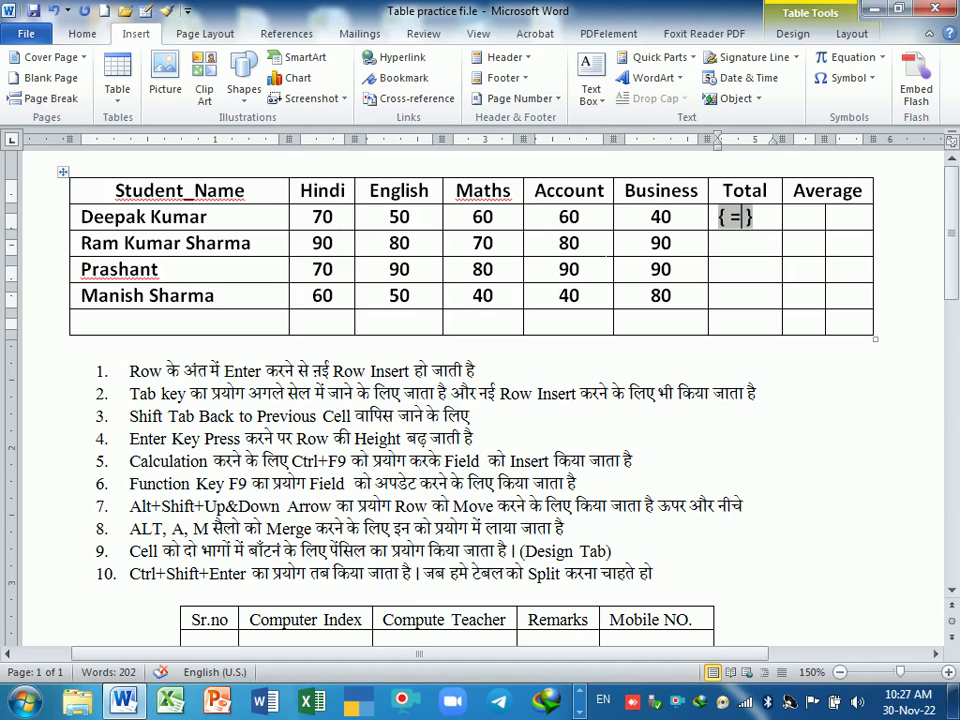
{"action": "type", "text": "70"}
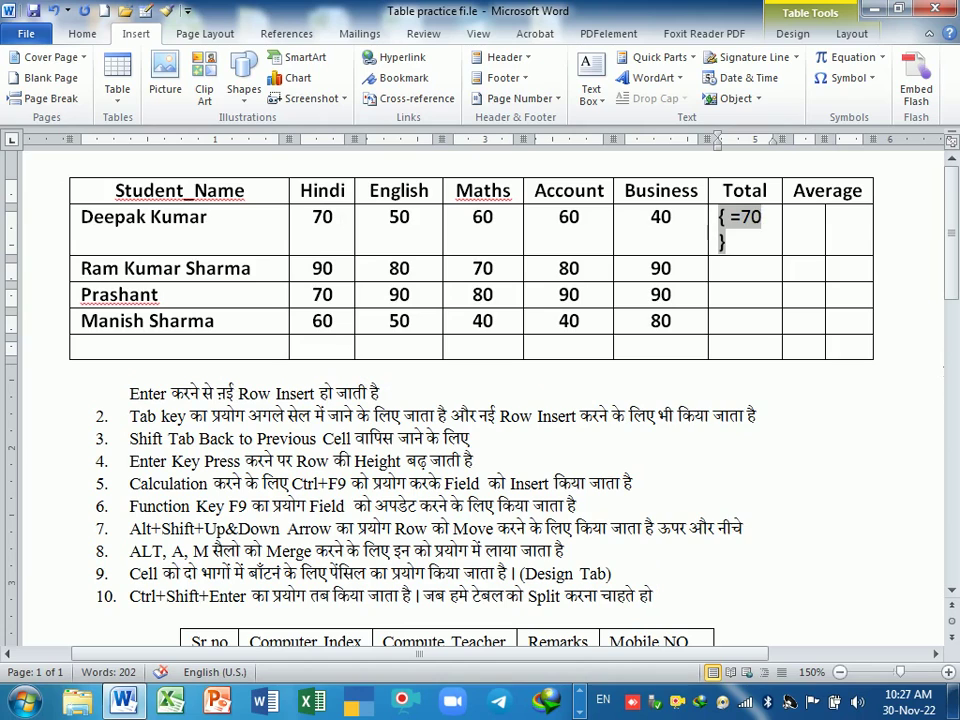
{"action": "type", "text": "+"}
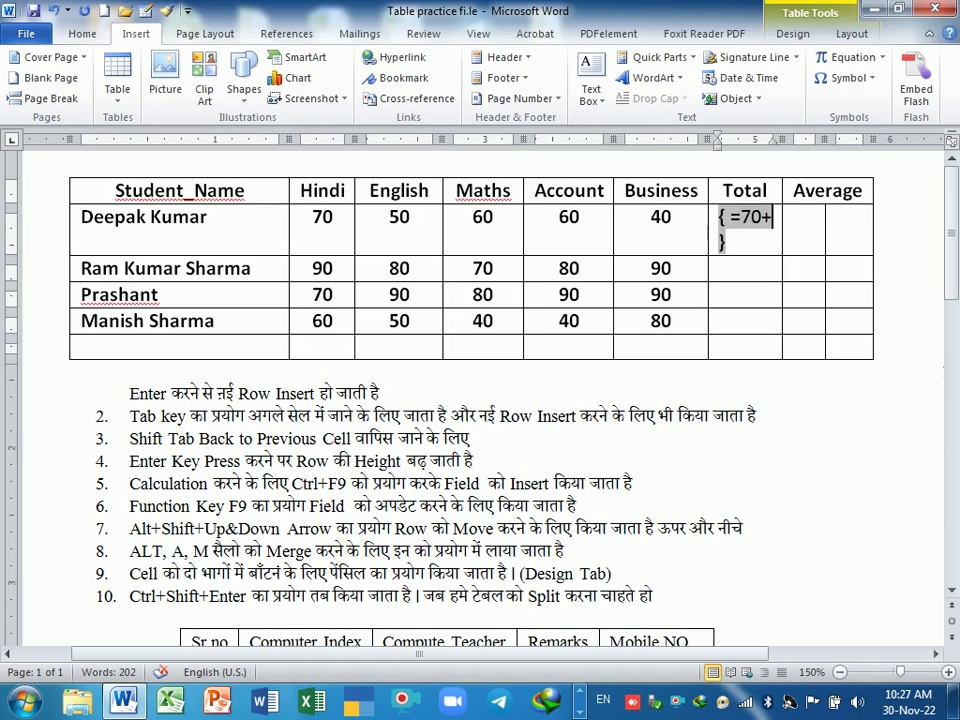
{"action": "type", "text": "80+"}
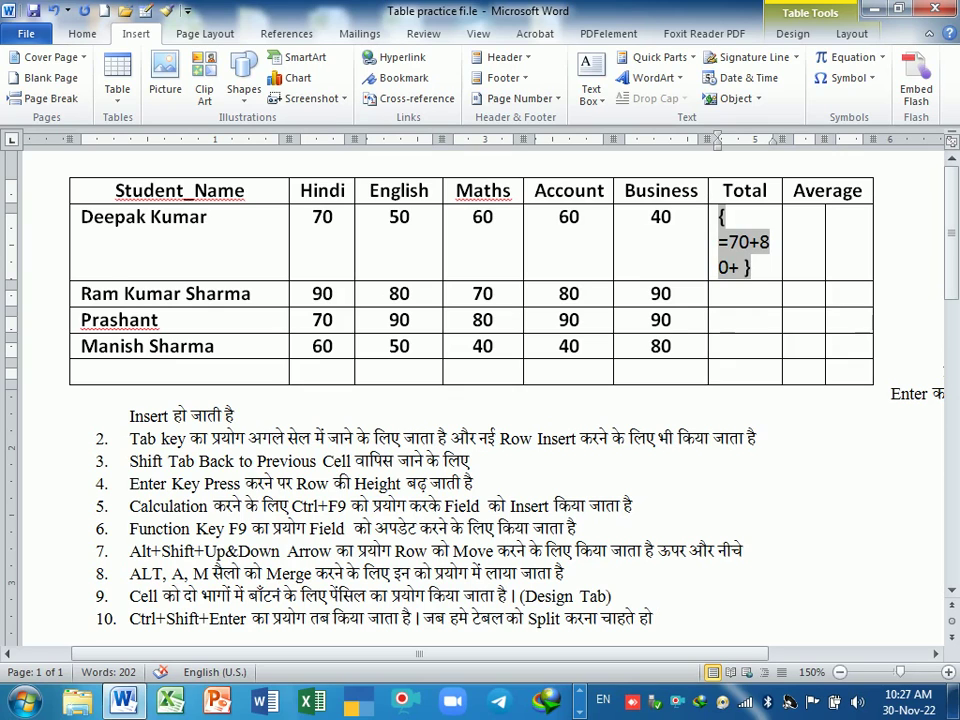
{"action": "key", "text": "BackSpace"}
{"action": "key", "text": "BackSpace"}
{"action": "key", "text": "BackSpace"}
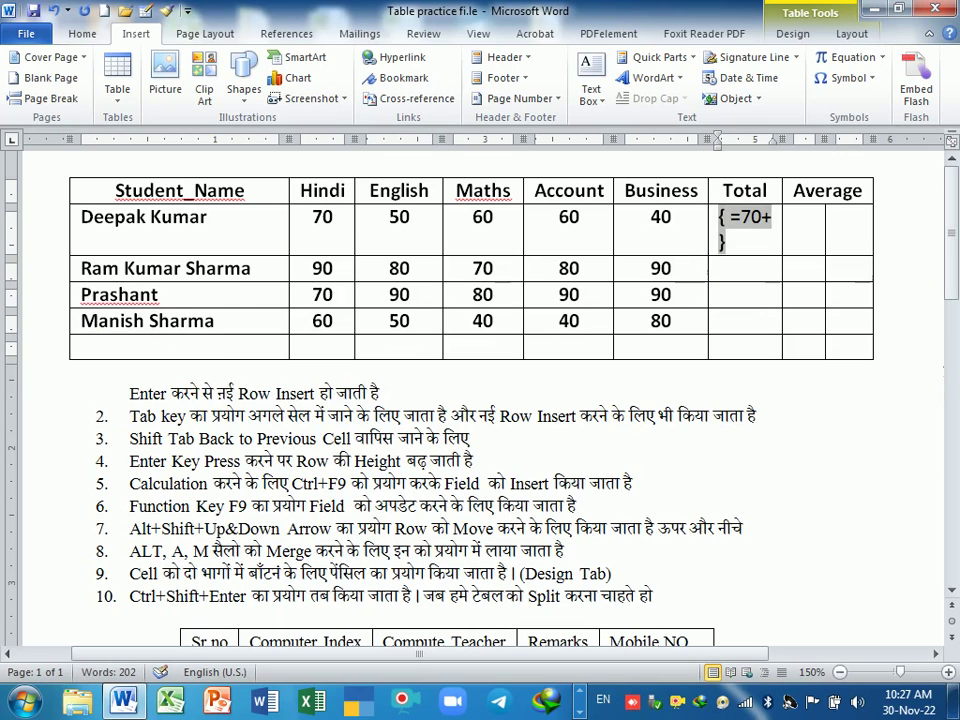
{"action": "type", "text": "50+"}
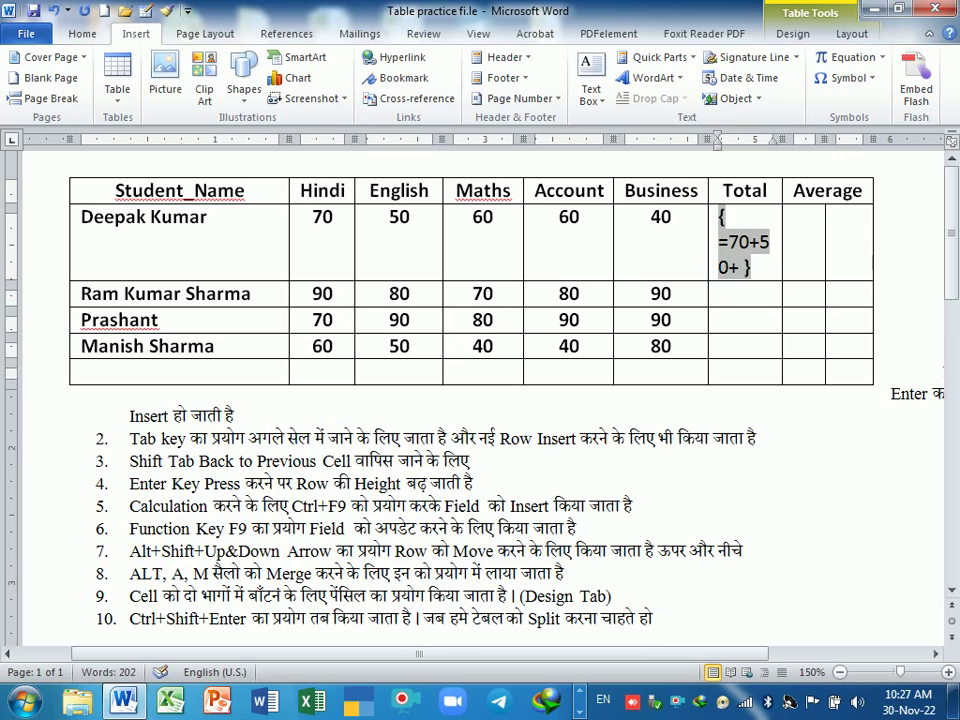
{"action": "type", "text": "60+"}
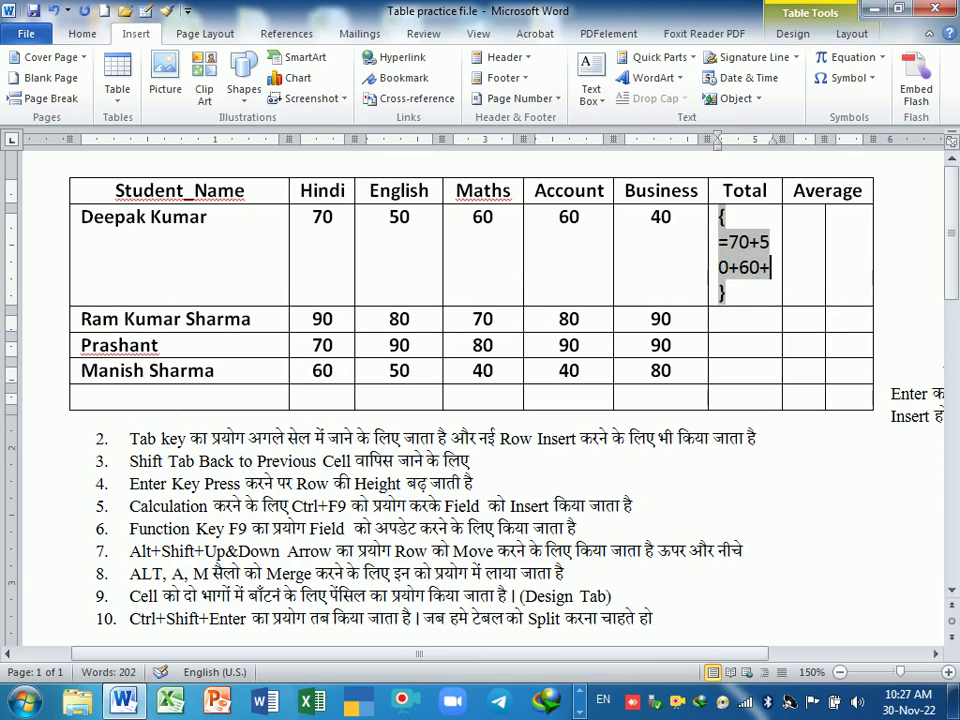
{"action": "type", "text": "60+40"}
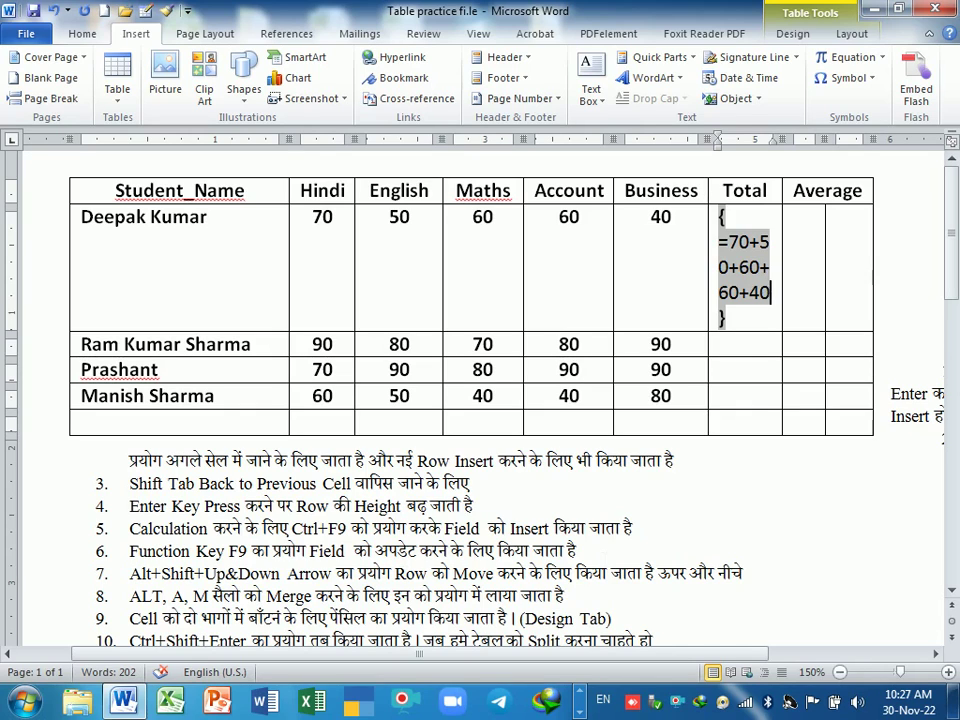
{"action": "left_click", "coordinate": [580, 550]}
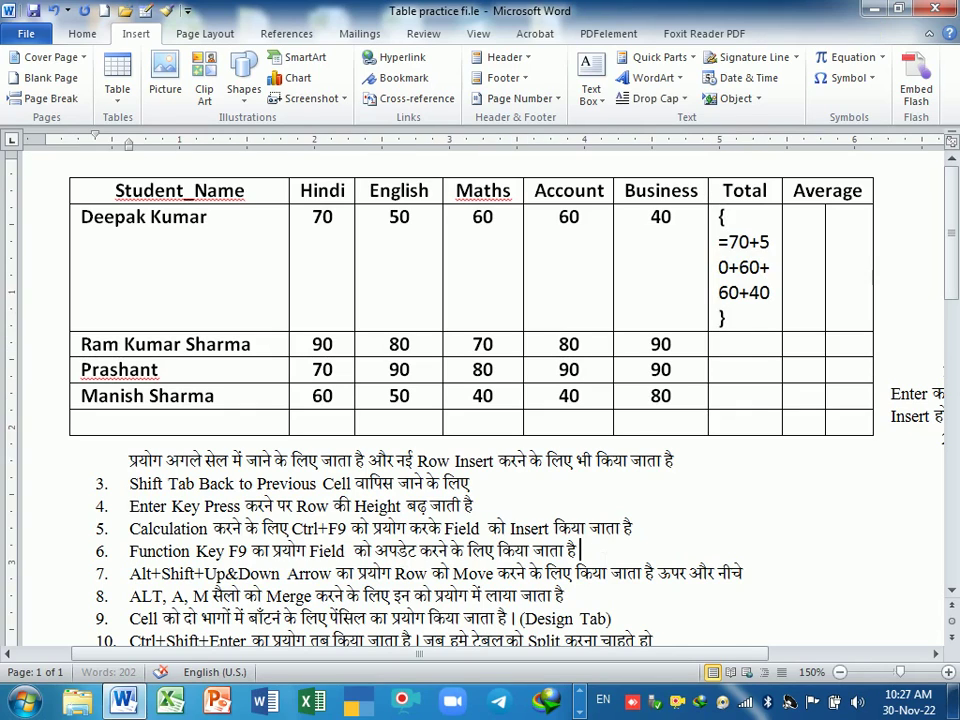
{"action": "left_click", "coordinate": [760, 242]}
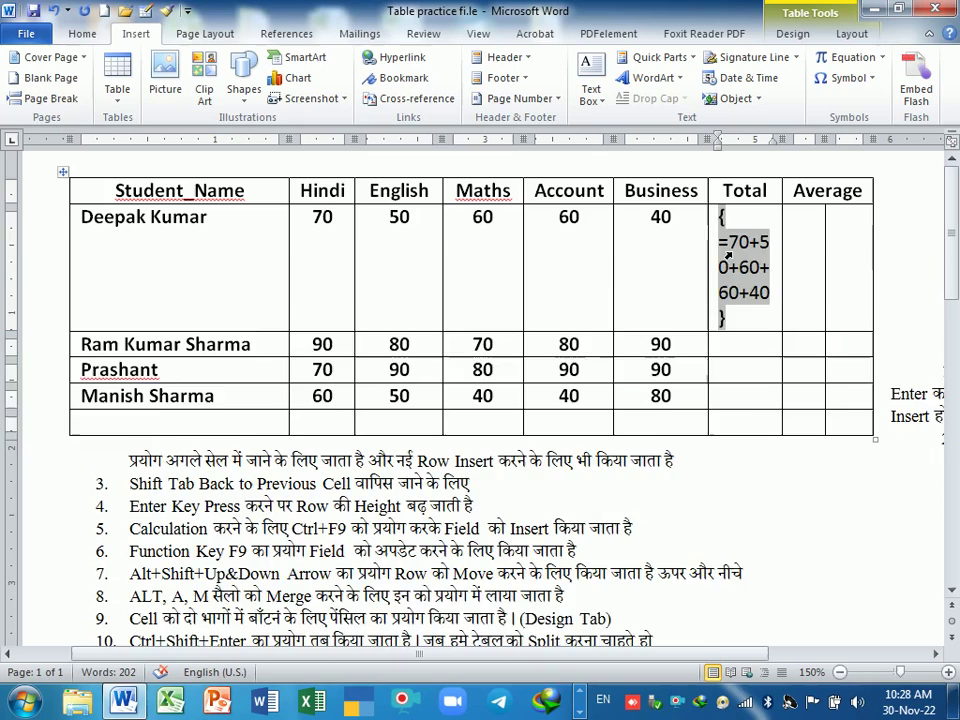
{"action": "key", "text": "F9"}
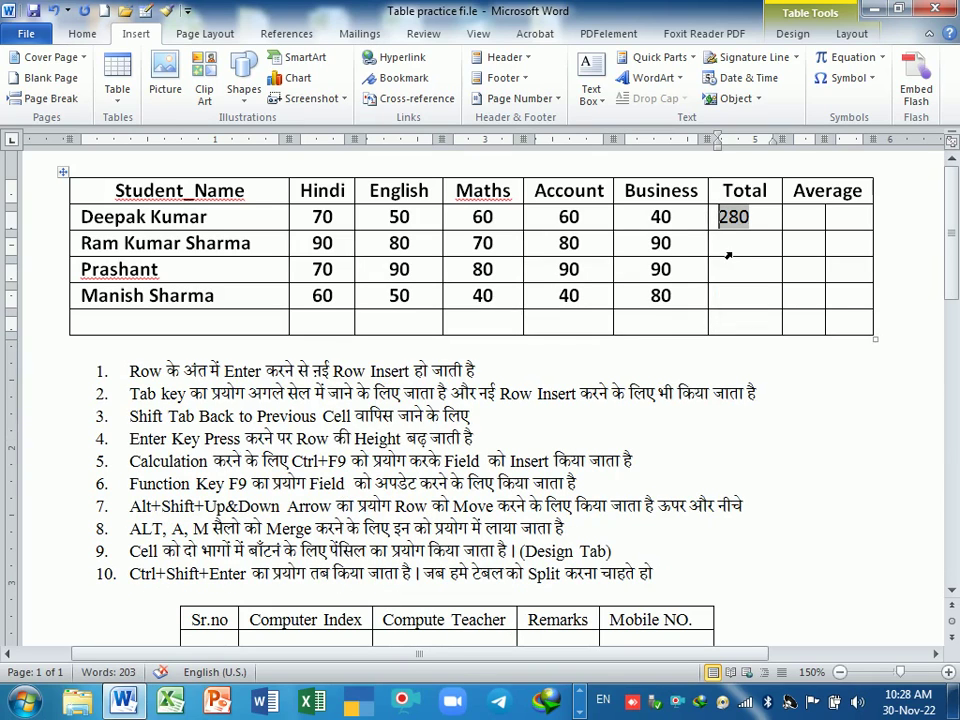
{"action": "left_click", "coordinate": [728, 254]}
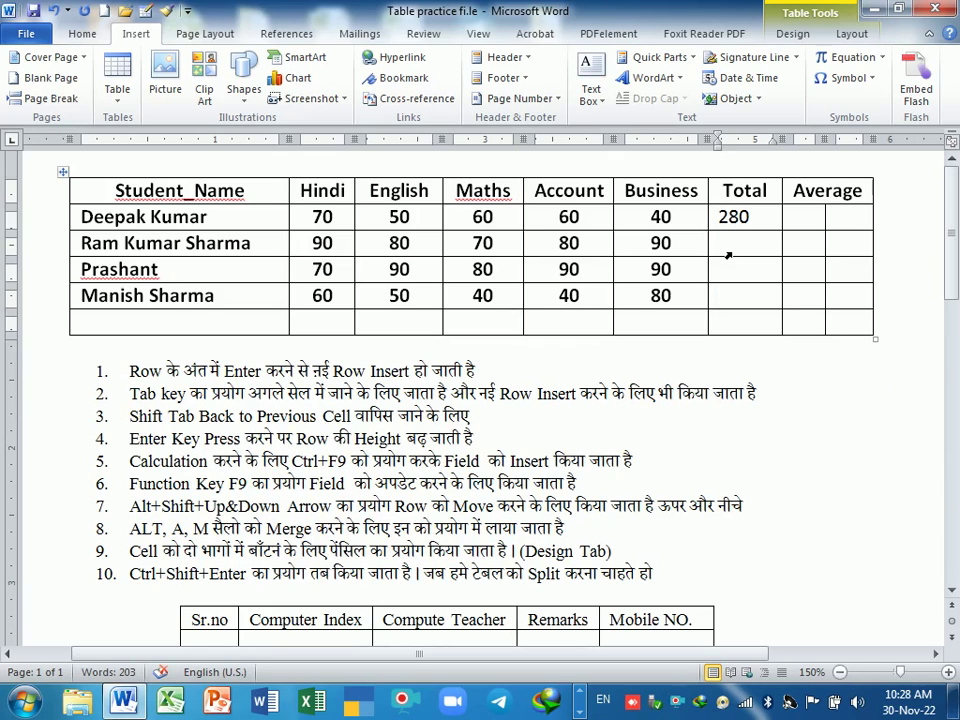
{"action": "key", "text": "ctrl+F9"}
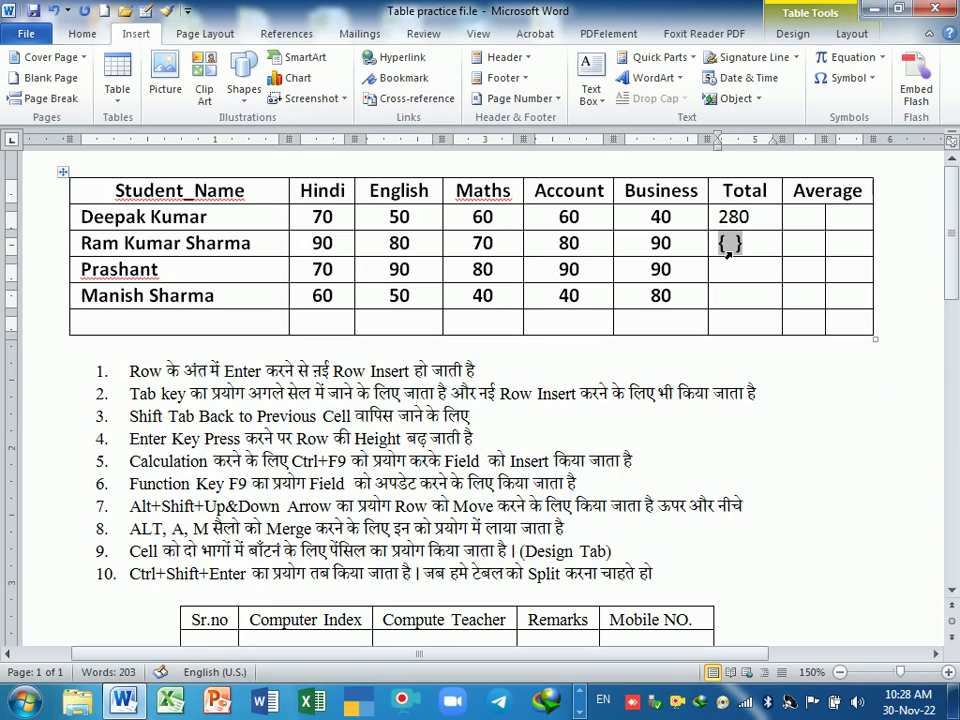
{"action": "type", "text": "= "}
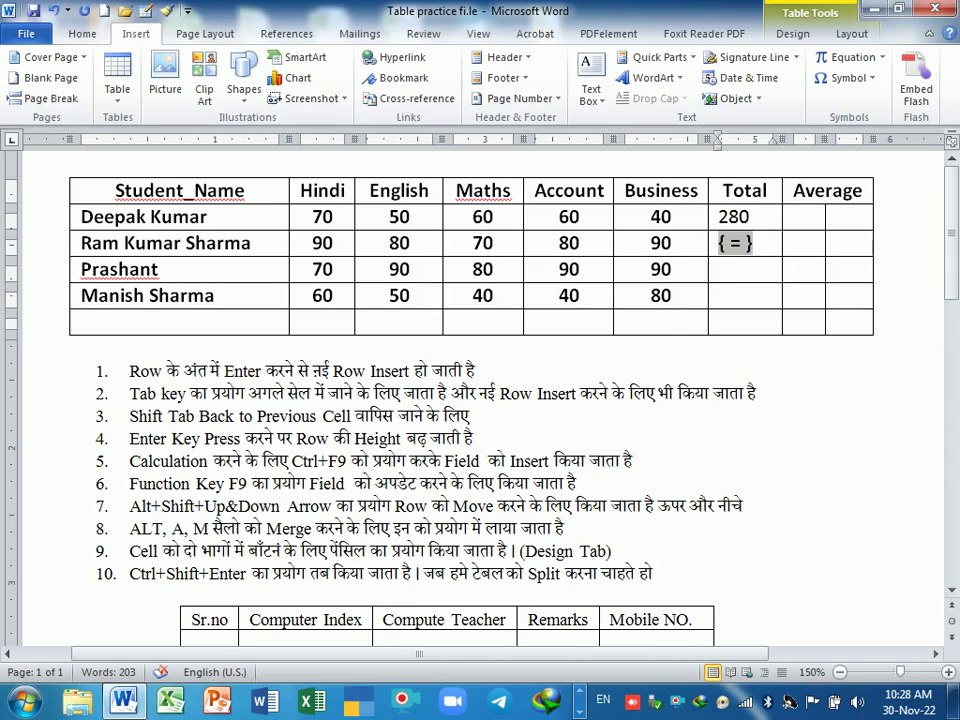
{"action": "type", "text": "90+"}
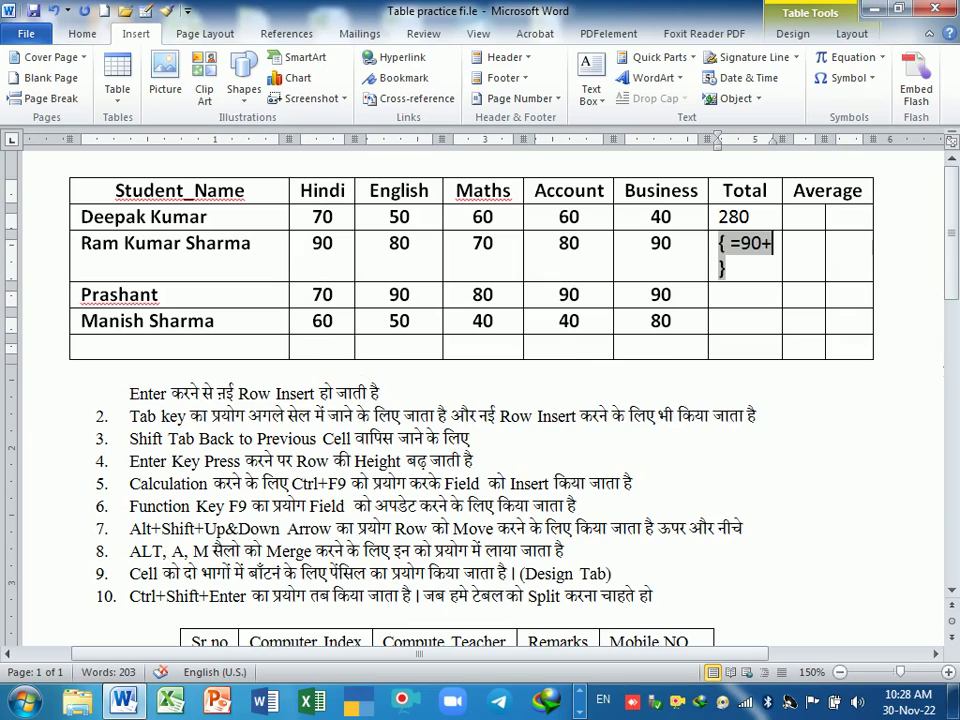
{"action": "type", "text": "80+70+"}
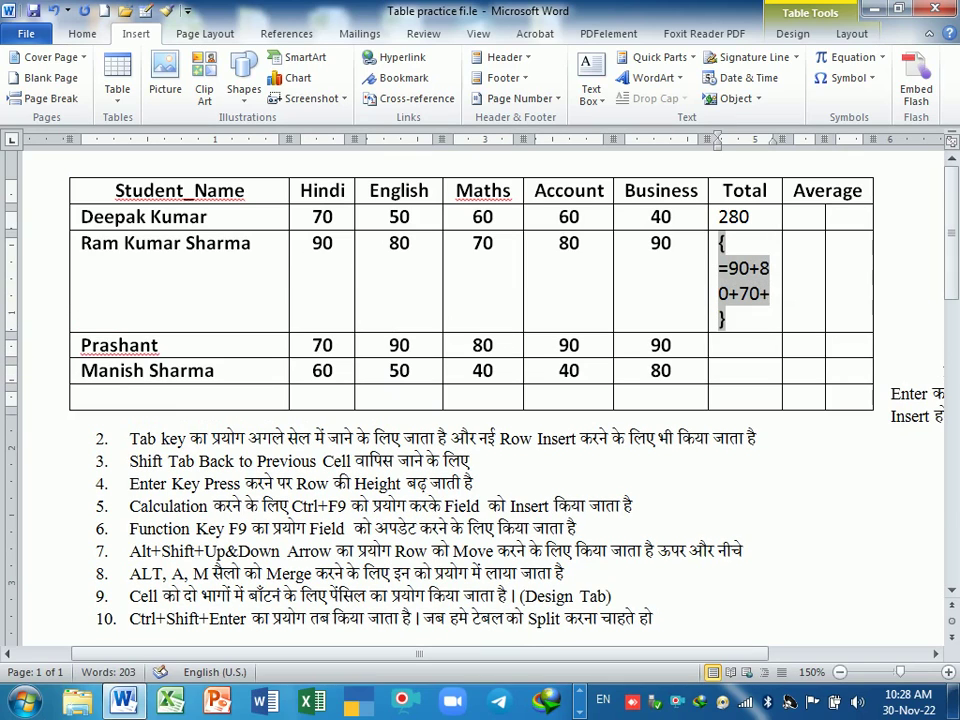
{"action": "type", "text": "9"}
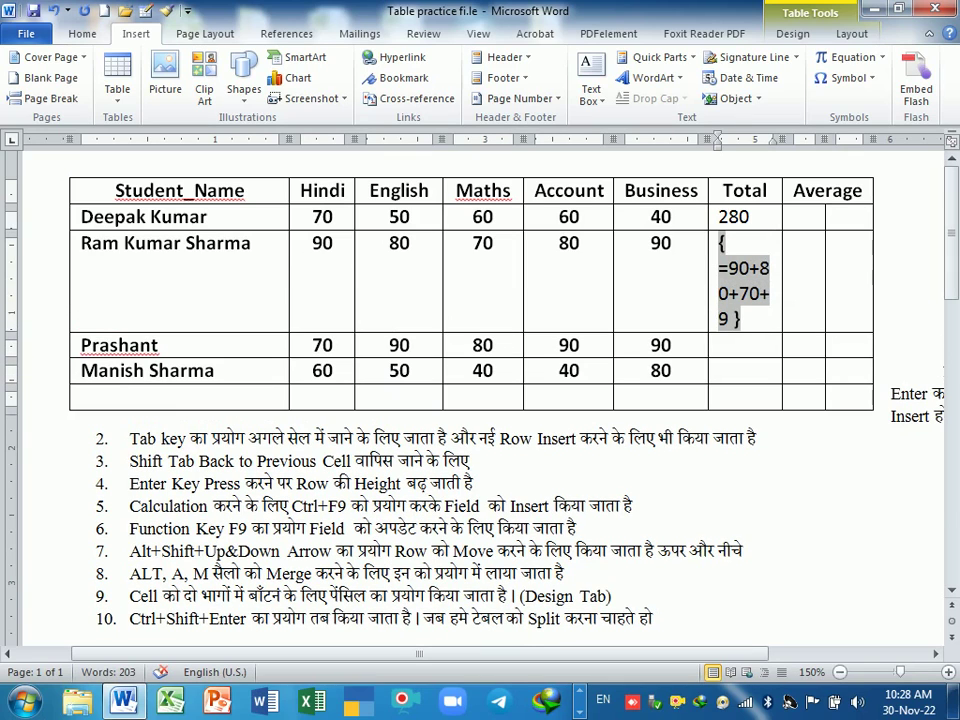
{"action": "type", "text": "0"}
{"action": "key", "text": "F9"}
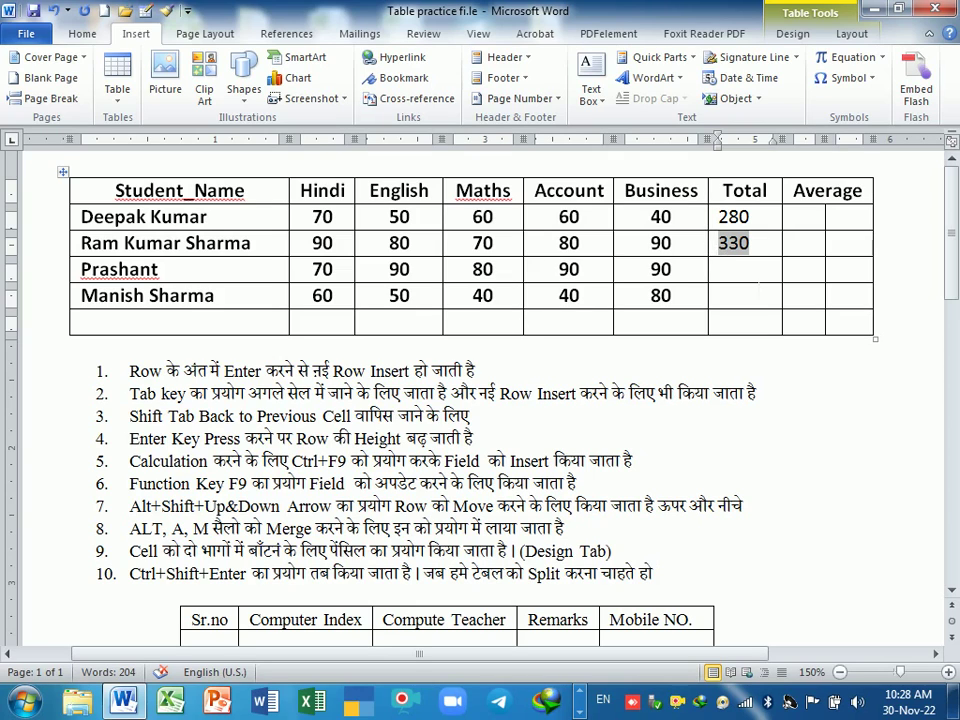
{"action": "key", "text": "Down"}
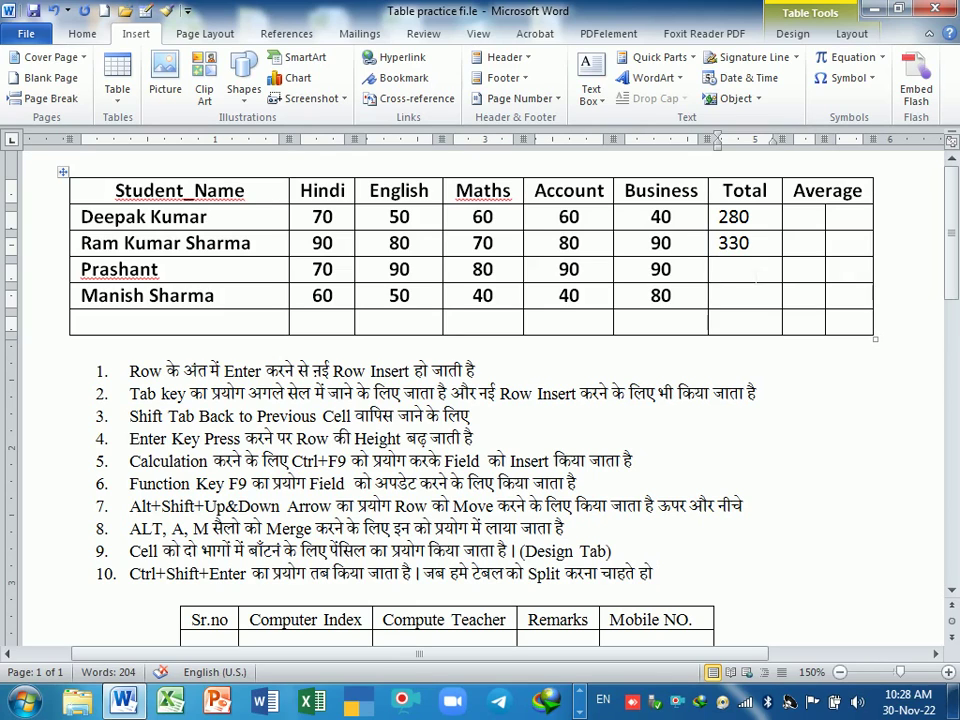
Insert a =70+90+80+90+90 field in Prashant's Total and update it to show 420
{"action": "key", "text": "ctrl+F9"}
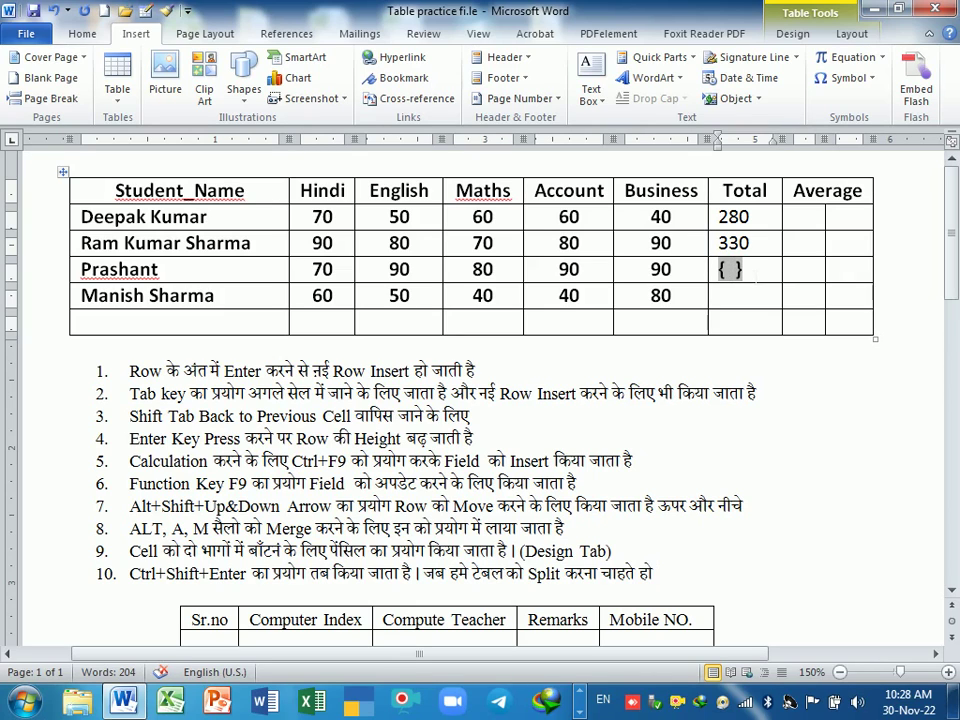
{"action": "type", "text": "="}
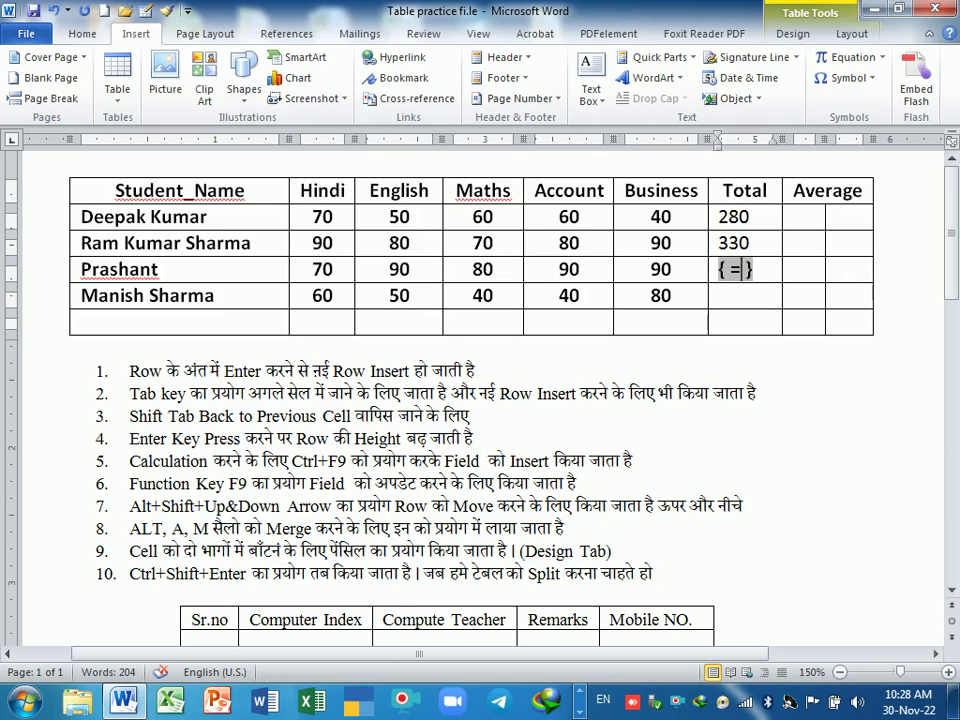
{"action": "type", "text": "70+"}
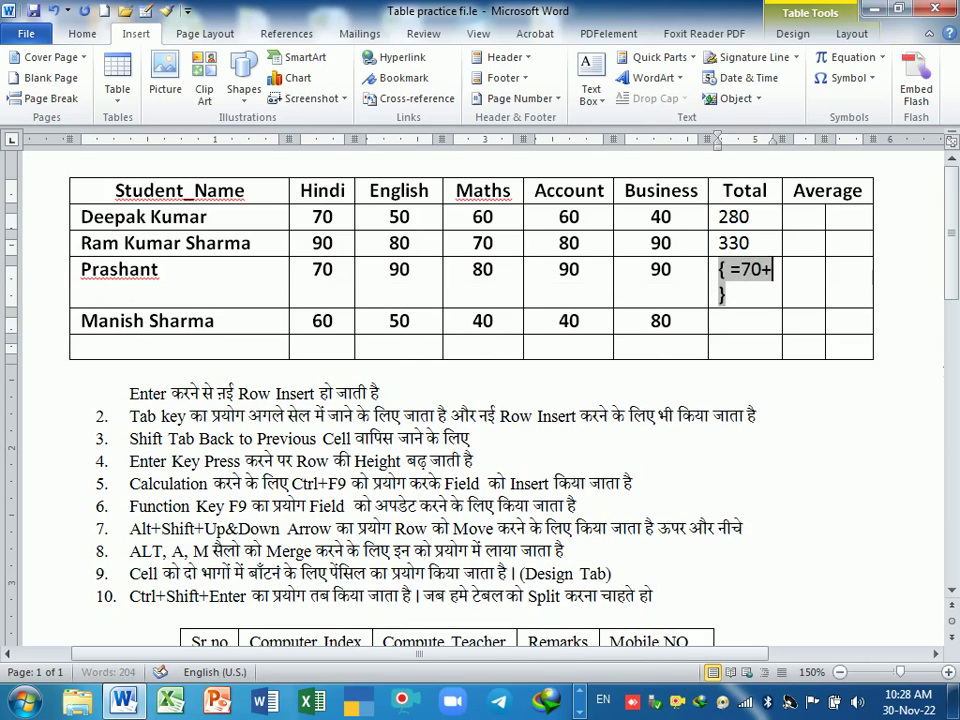
{"action": "type", "text": "90+80+"}
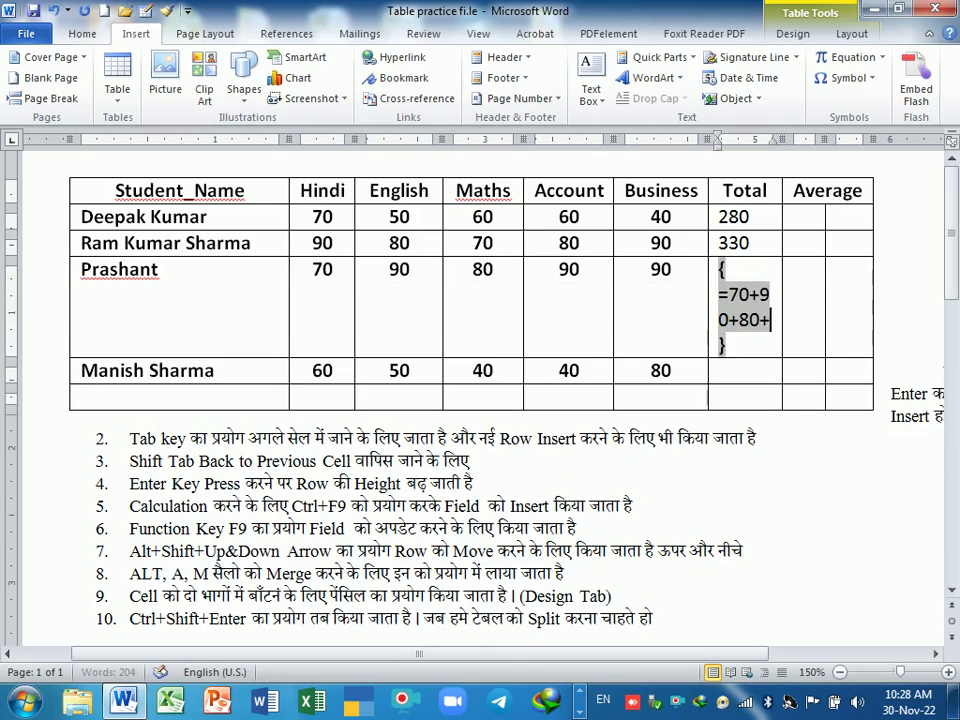
{"action": "type", "text": "90+90"}
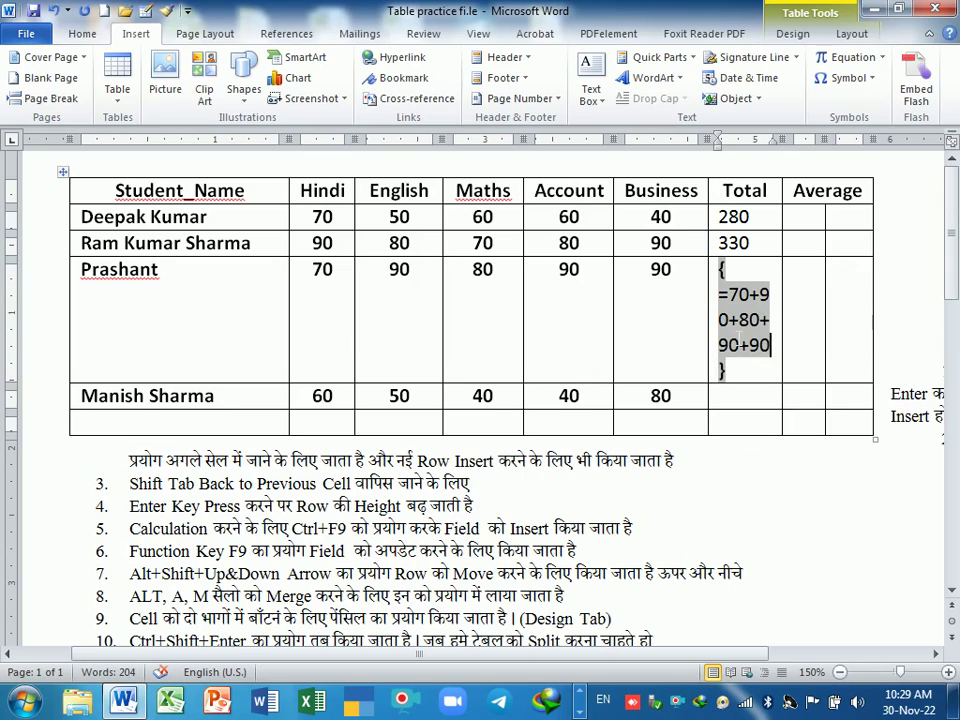
{"action": "right_click", "coordinate": [745, 320]}
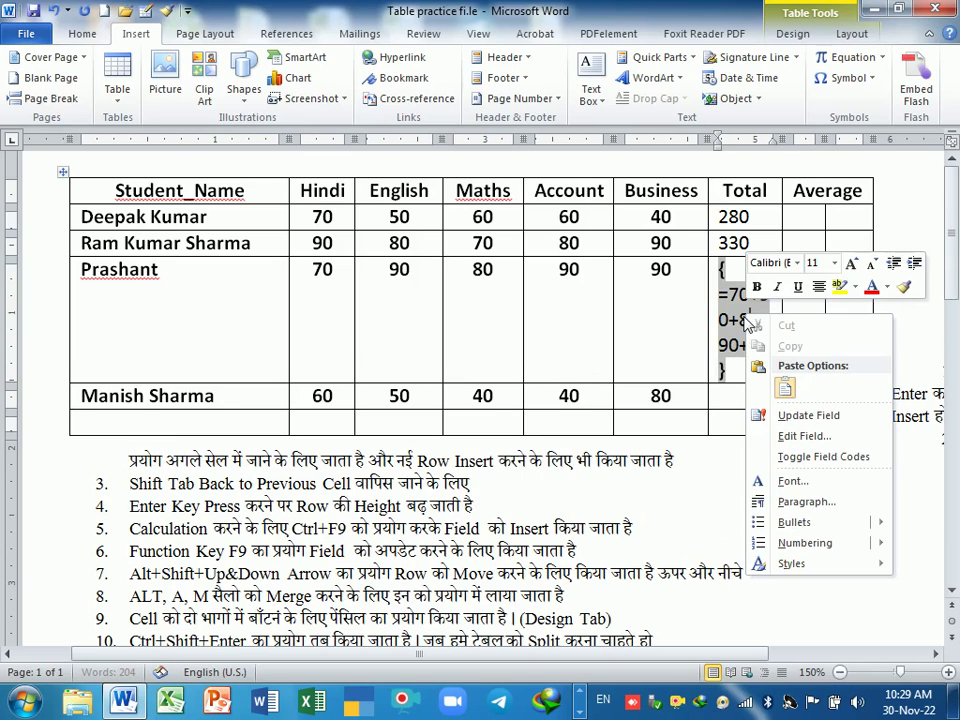
{"action": "left_click", "coordinate": [809, 415]}
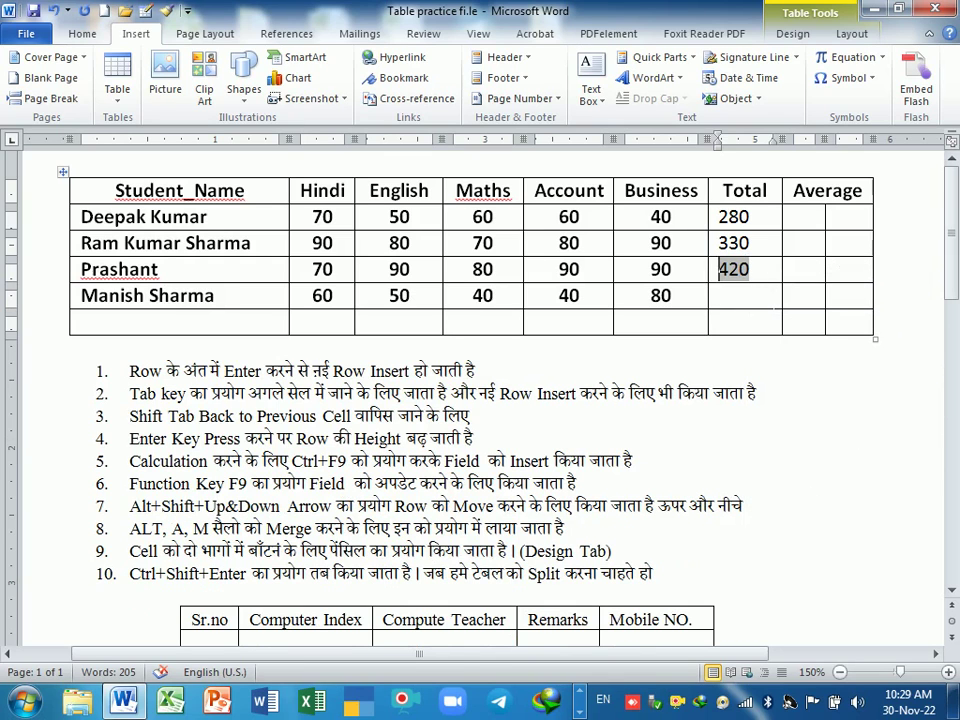
{"action": "left_click", "coordinate": [775, 303]}
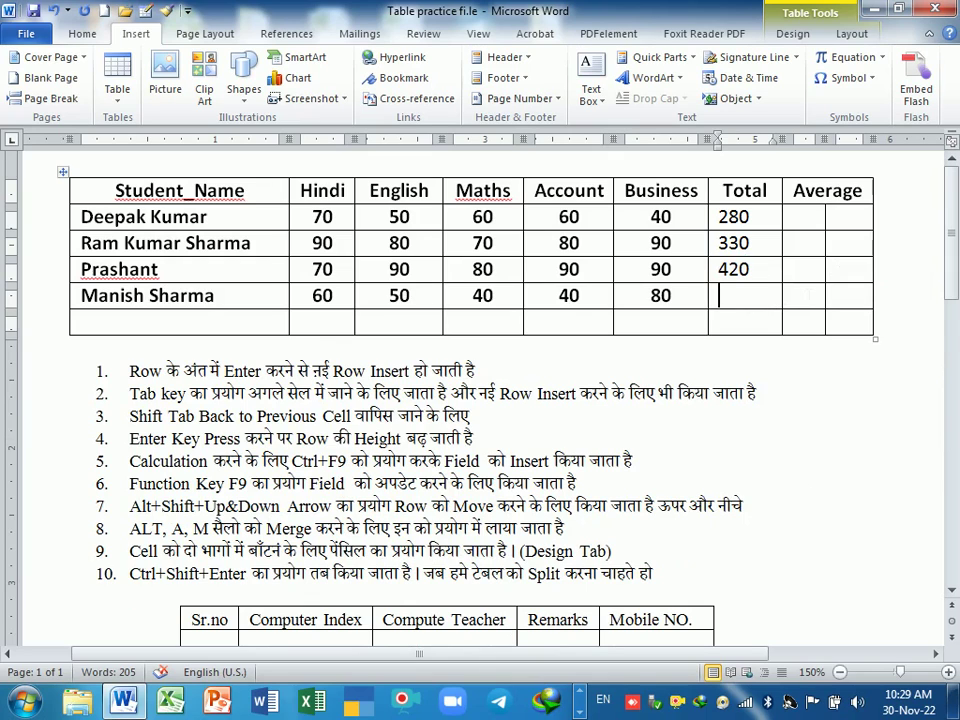
{"action": "key", "text": "ctrl+F9"}
{"action": "type", "text": "="}
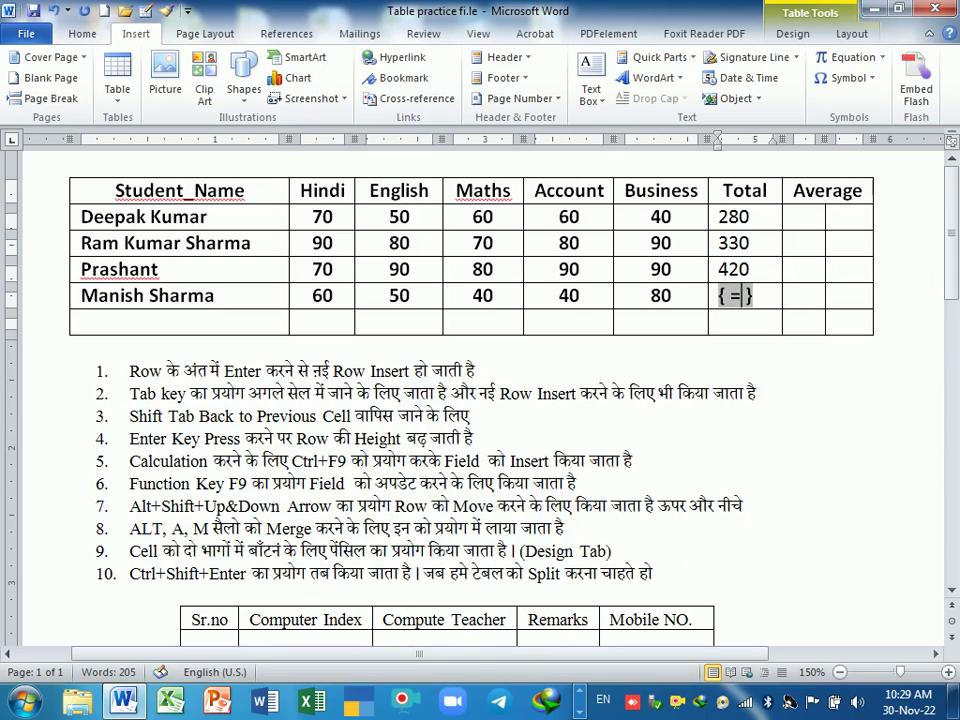
{"action": "type", "text": "6 "}
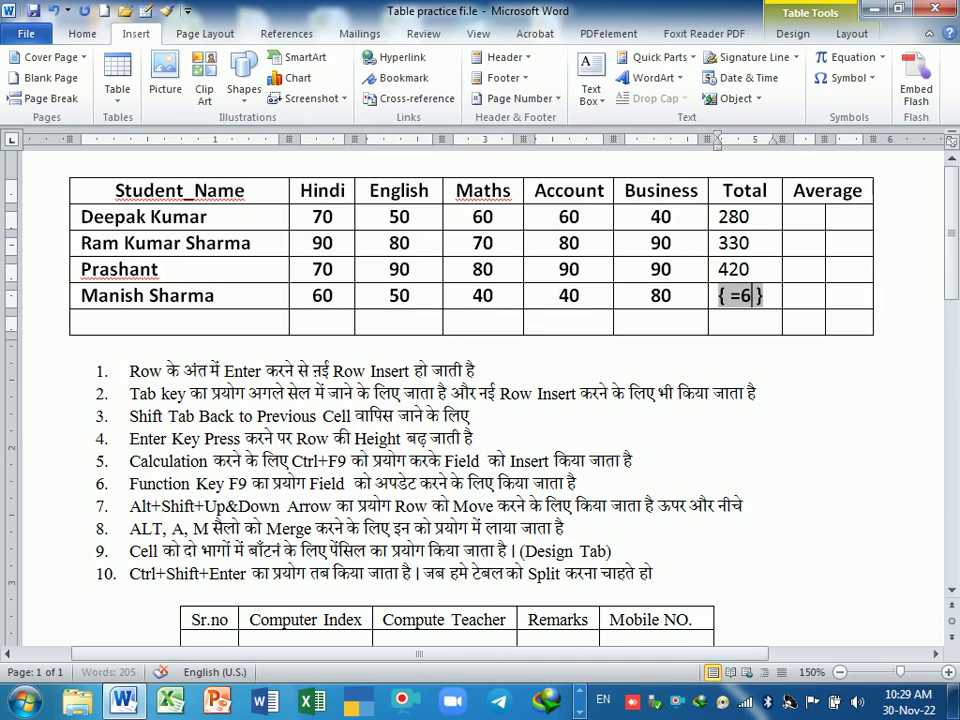
{"action": "type", "text": "0+50+"}
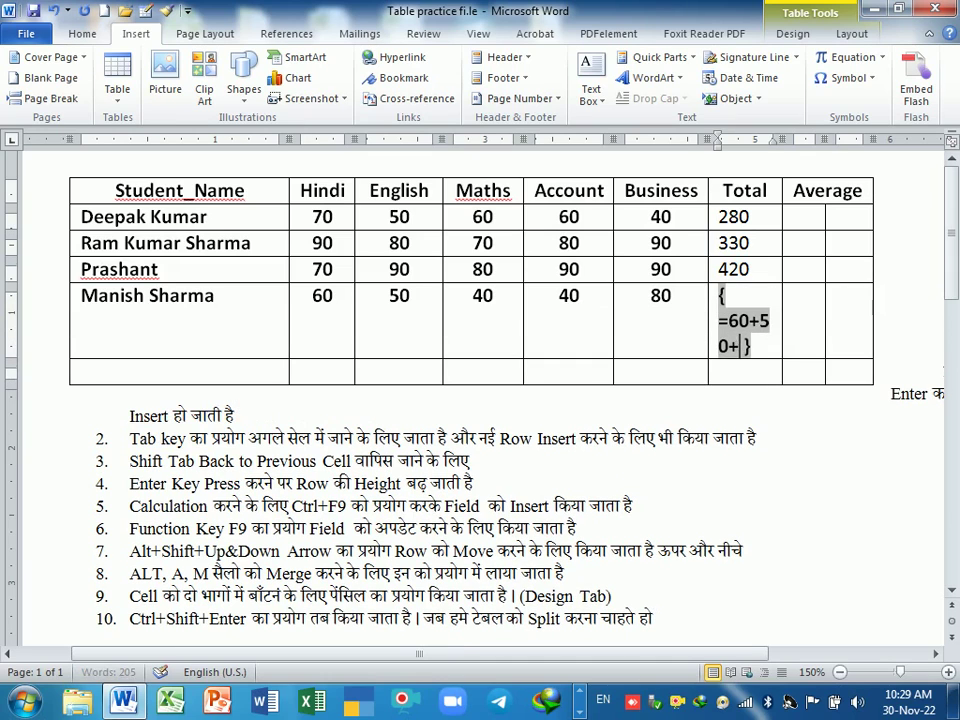
{"action": "type", "text": "40+4"}
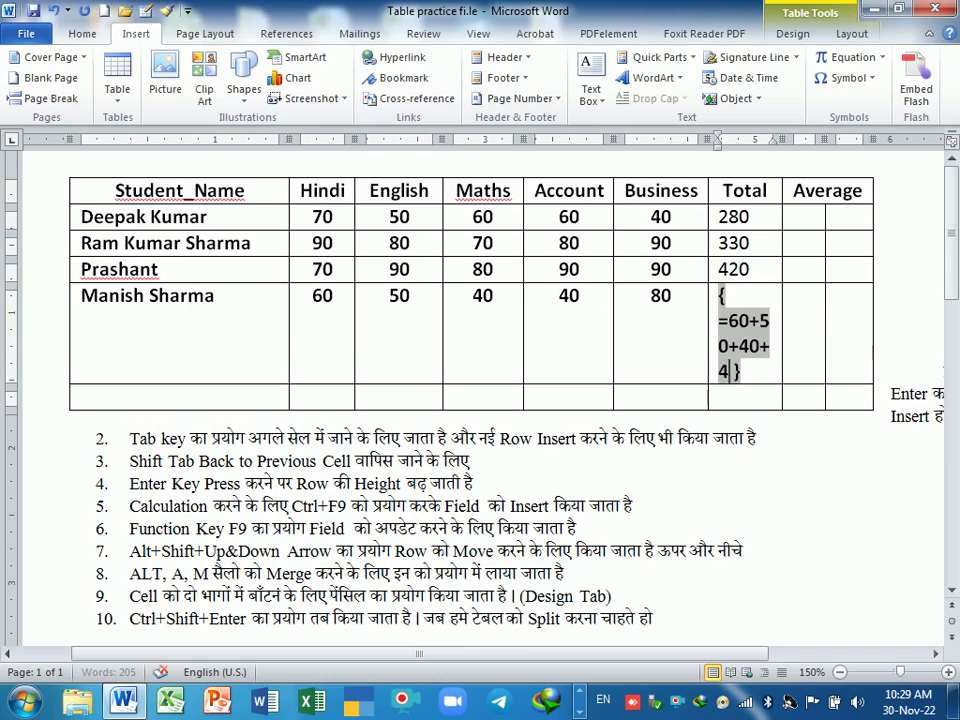
{"action": "type", "text": "0+"}
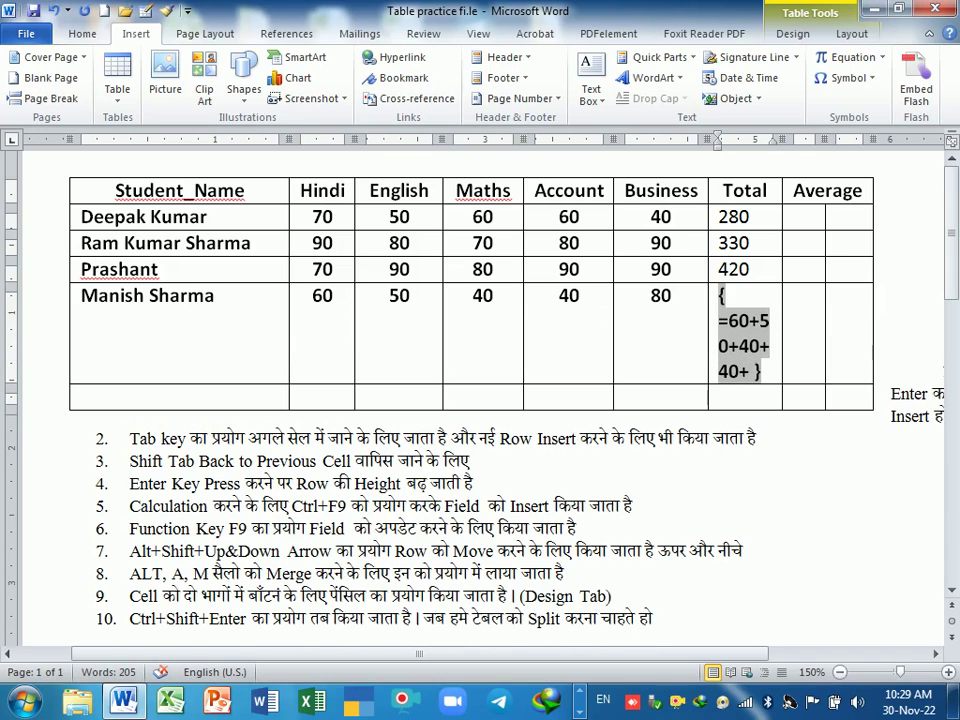
{"action": "type", "text": "80"}
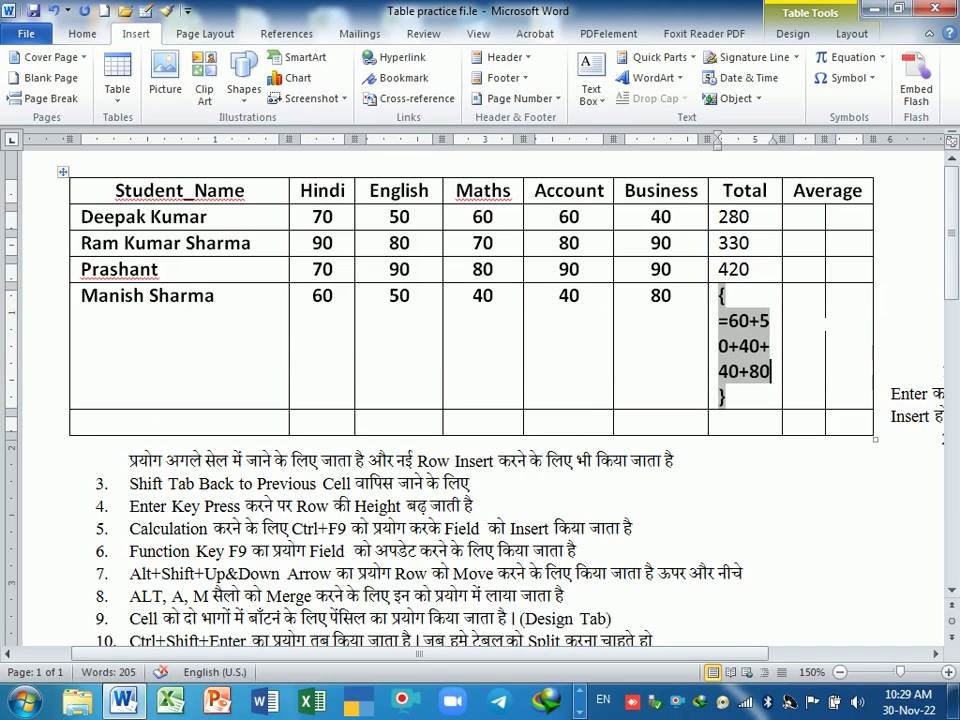
{"action": "right_click", "coordinate": [740, 339]}
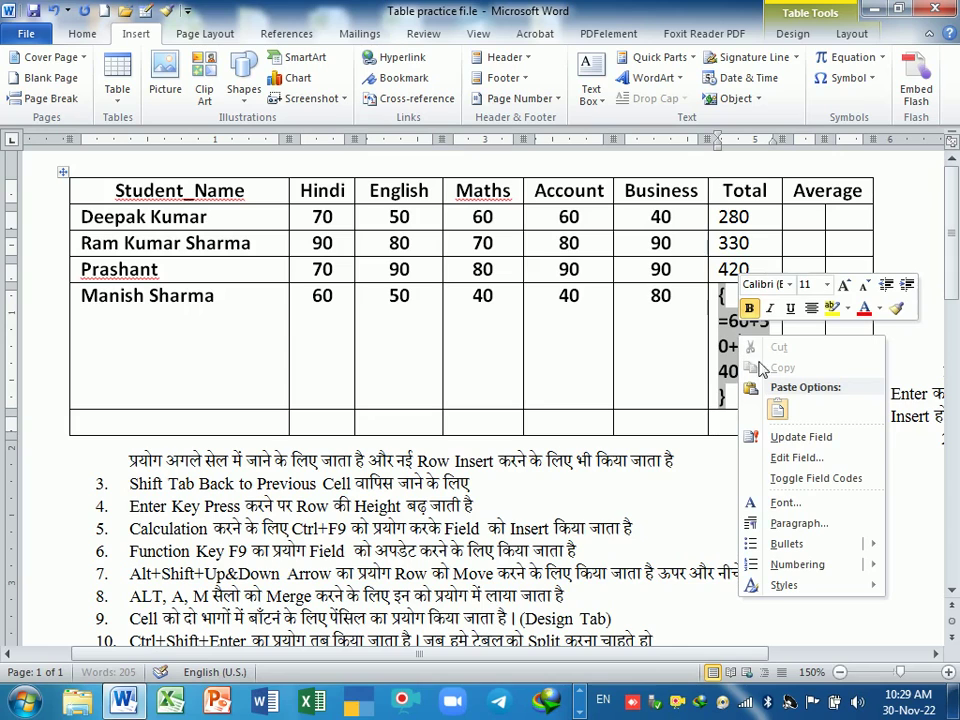
{"action": "left_click", "coordinate": [762, 438]}
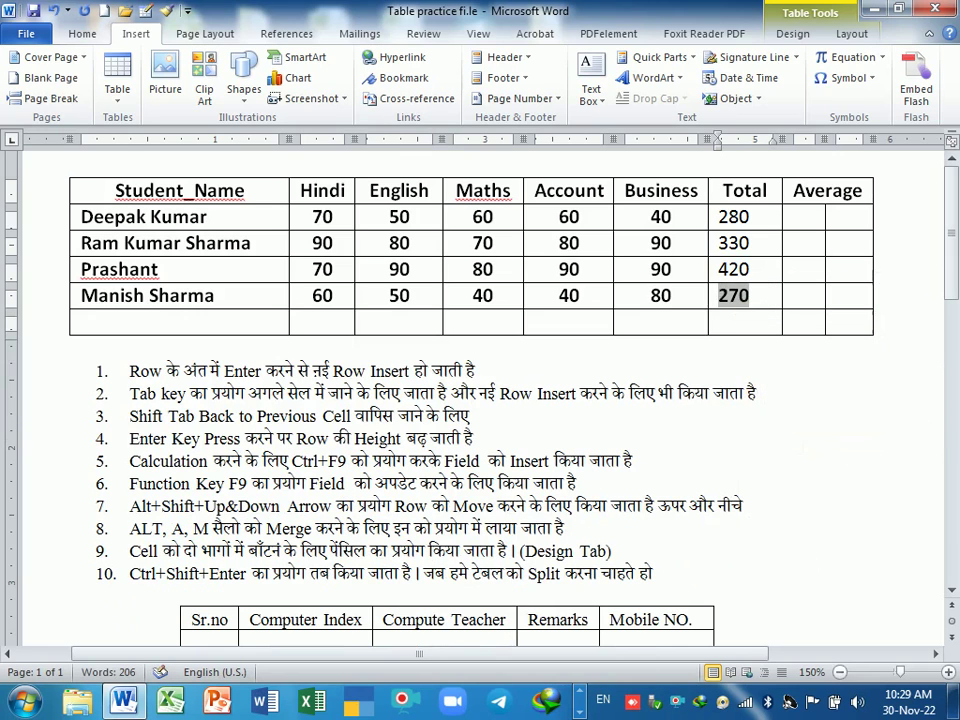
{"action": "left_click", "coordinate": [476, 370]}
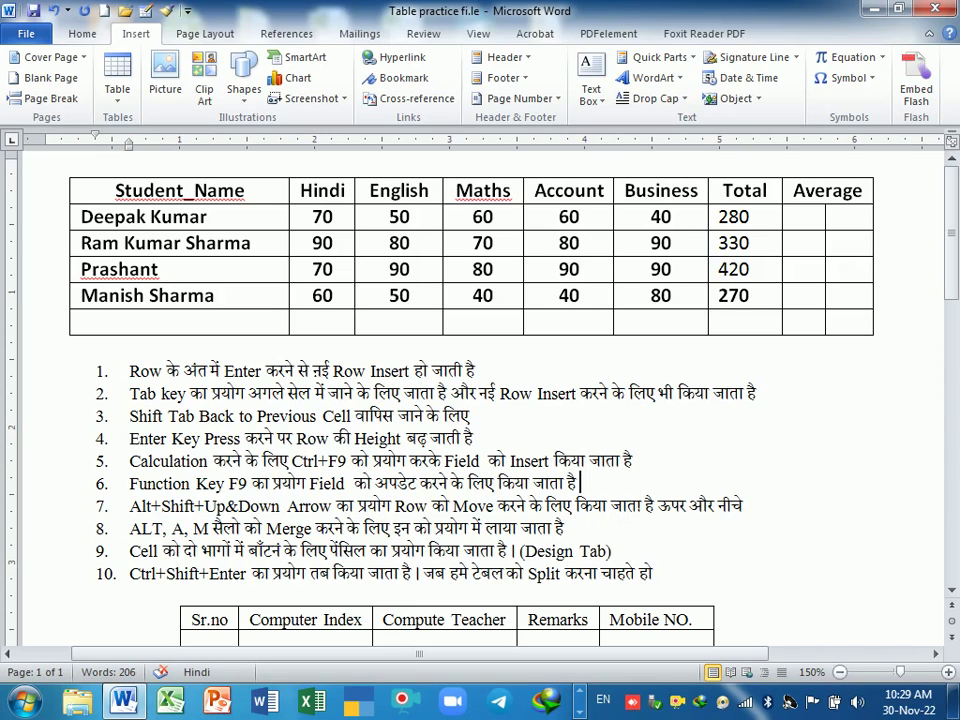
{"action": "left_click", "coordinate": [748, 505]}
{"action": "scroll", "coordinate": [480, 400], "scroll_direction": "up", "scroll_amount": 1}
{"action": "scroll", "coordinate": [480, 300], "scroll_direction": "down", "scroll_amount": 2}
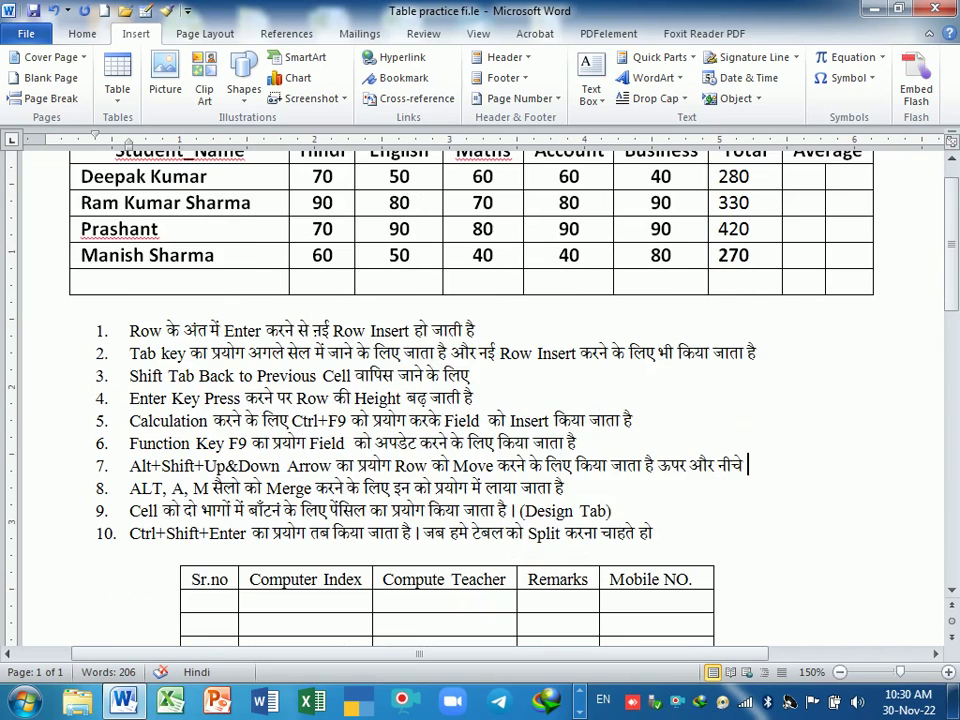
{"action": "scroll", "coordinate": [480, 300], "scroll_direction": "up", "scroll_amount": 2}
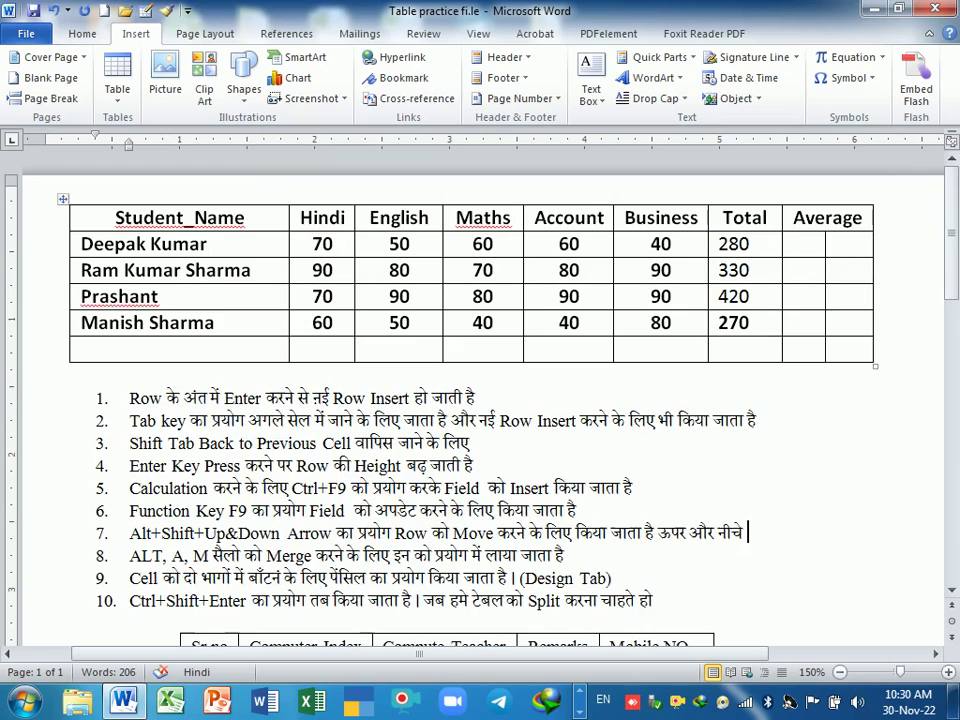
{"action": "left_click", "coordinate": [370, 252]}
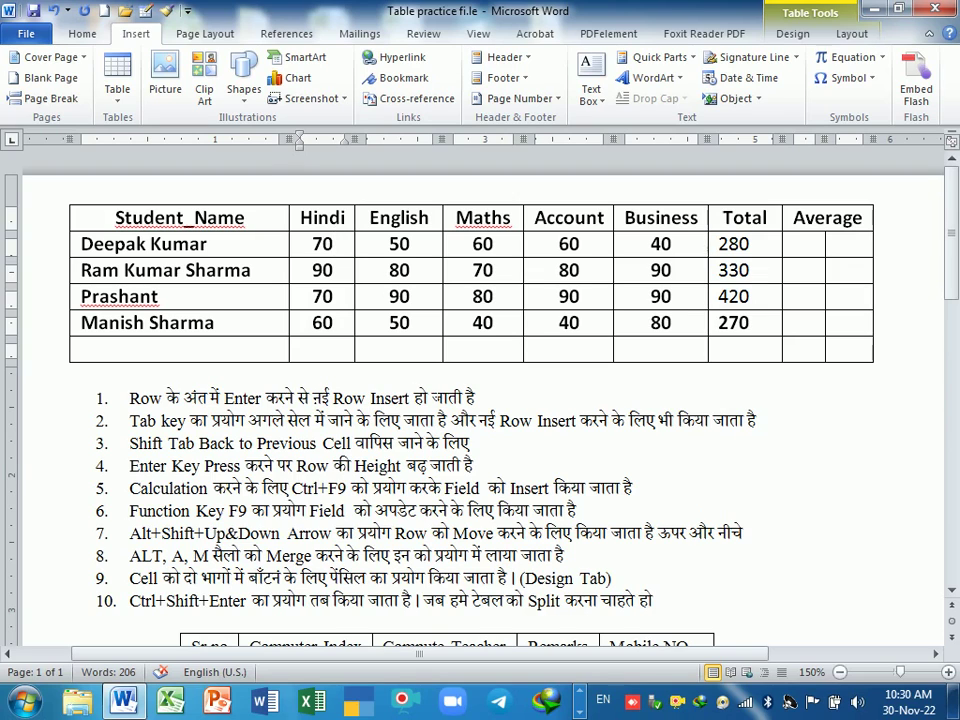
{"action": "key", "text": "alt+shift+Down"}
{"action": "key", "text": "alt+shift+Down"}
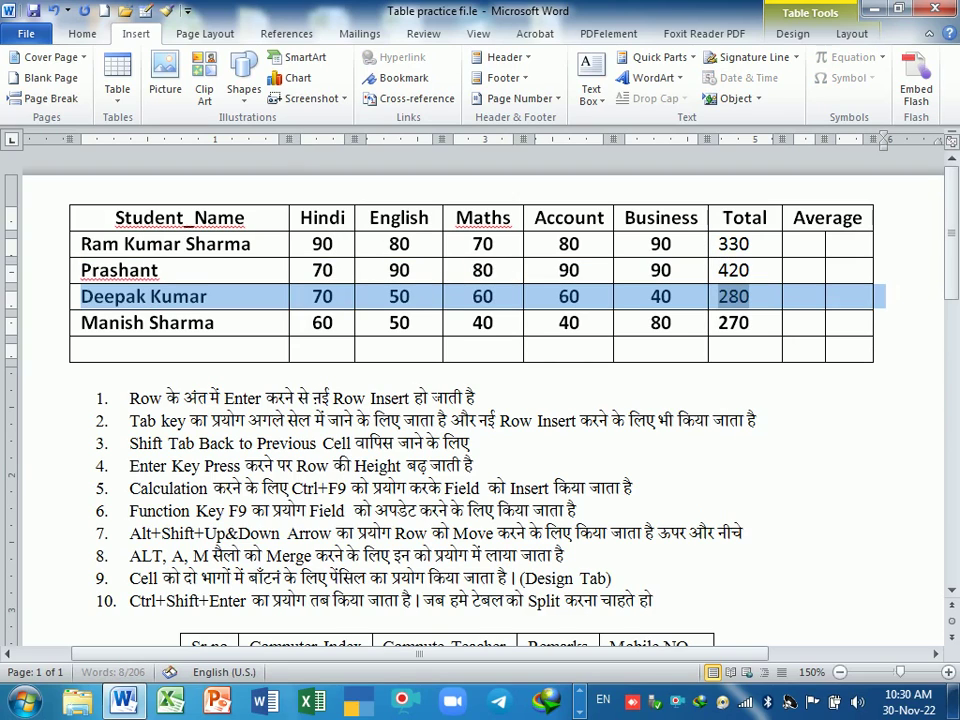
{"action": "key", "text": "alt+shift+Down"}
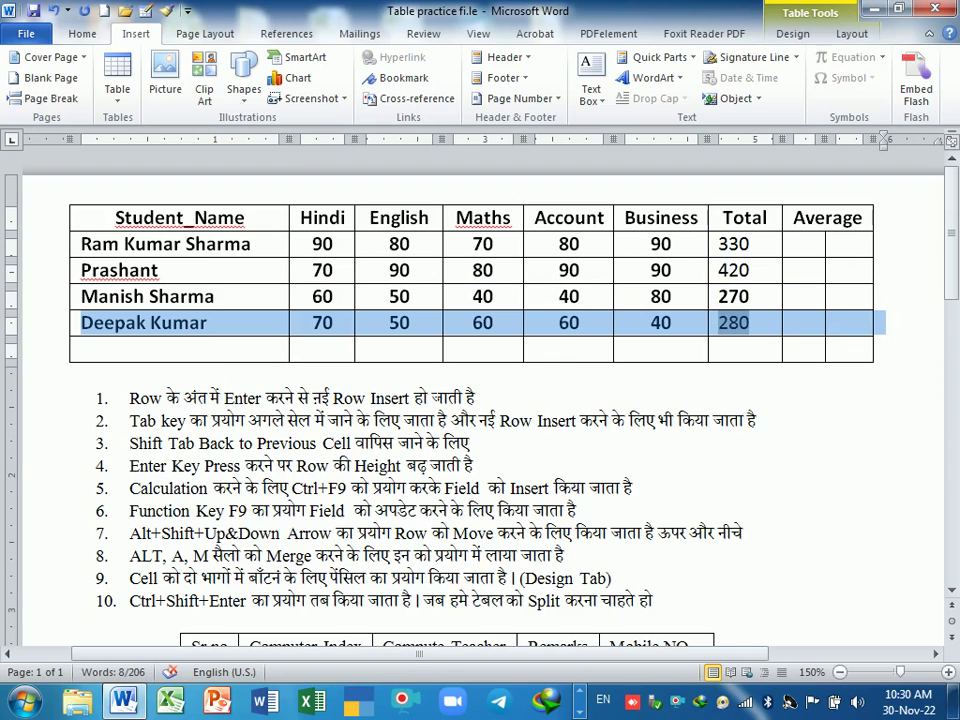
{"action": "key", "text": "alt+shift+Up"}
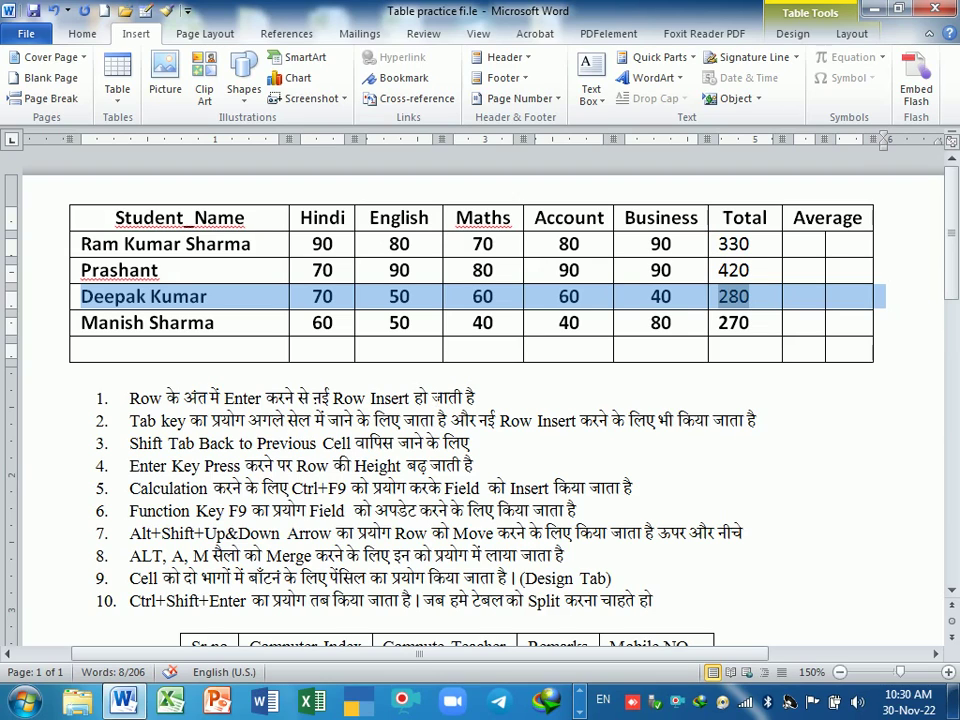
{"action": "key", "text": "alt+shift+Up"}
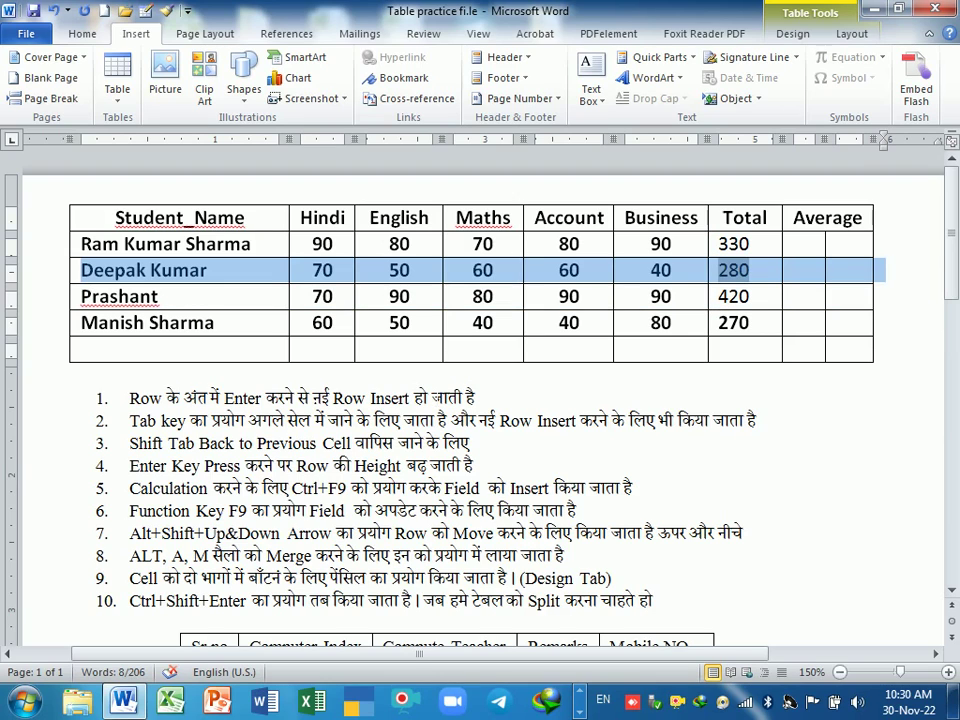
{"action": "key", "text": "alt+shift+Up"}
{"action": "key", "text": "alt+shift+Up"}
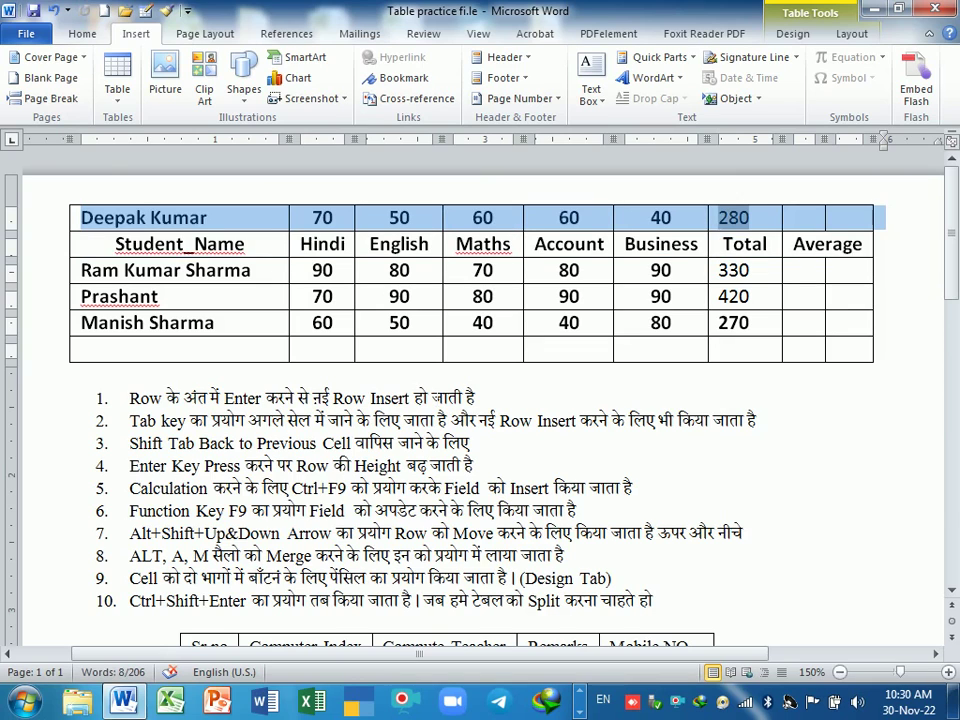
{"action": "key", "text": "alt+shift+Down"}
{"action": "key", "text": "alt+shift+Down"}
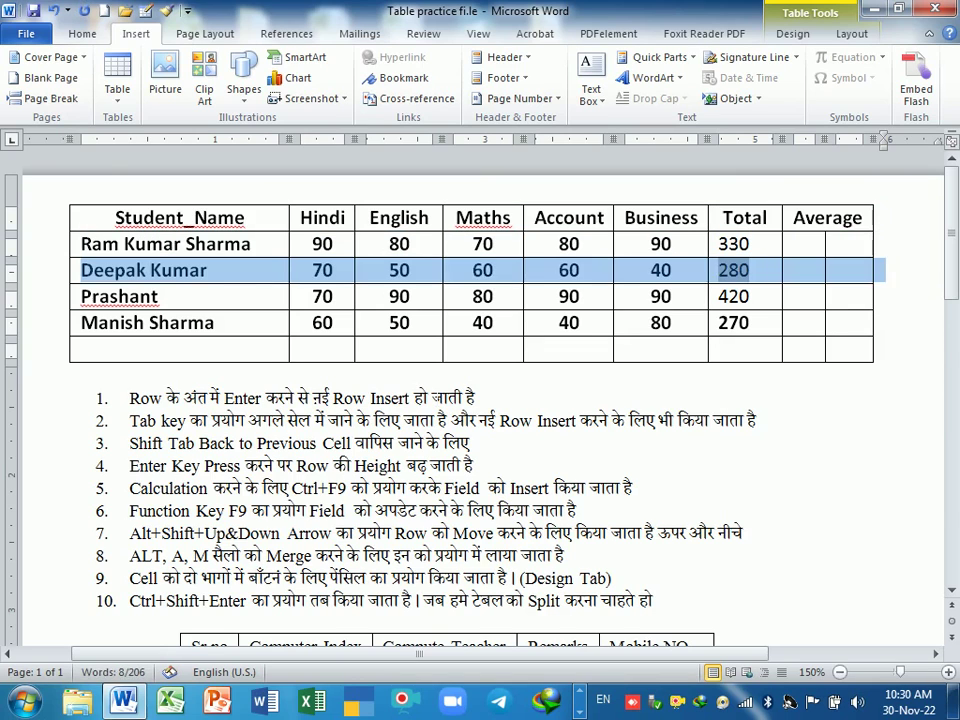
{"action": "key", "text": "alt+shift+Down"}
{"action": "key", "text": "alt+shift+Down"}
{"action": "key", "text": "alt+shift+Down"}
{"action": "key", "text": "alt+shift+Up"}
{"action": "key", "text": "alt+shift+Up"}
{"action": "key", "text": "alt+shift+Up"}
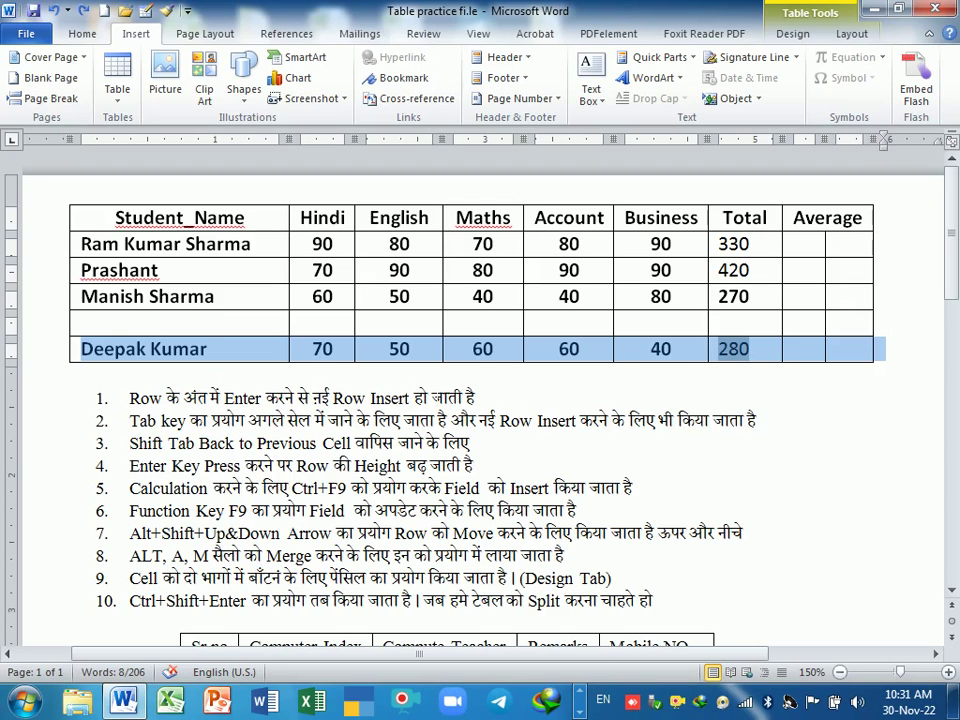
{"action": "key", "text": "alt+shift+Up"}
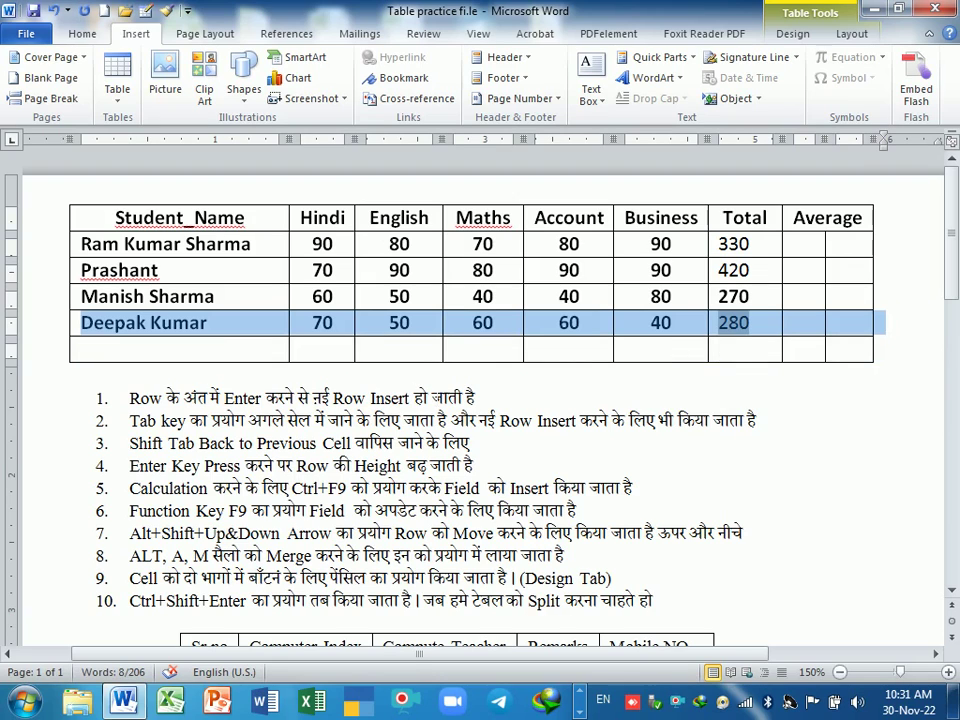
{"action": "left_click", "coordinate": [349, 321]}
Move Prashant's row to the top of the marks table
{"action": "left_click", "coordinate": [334, 270]}
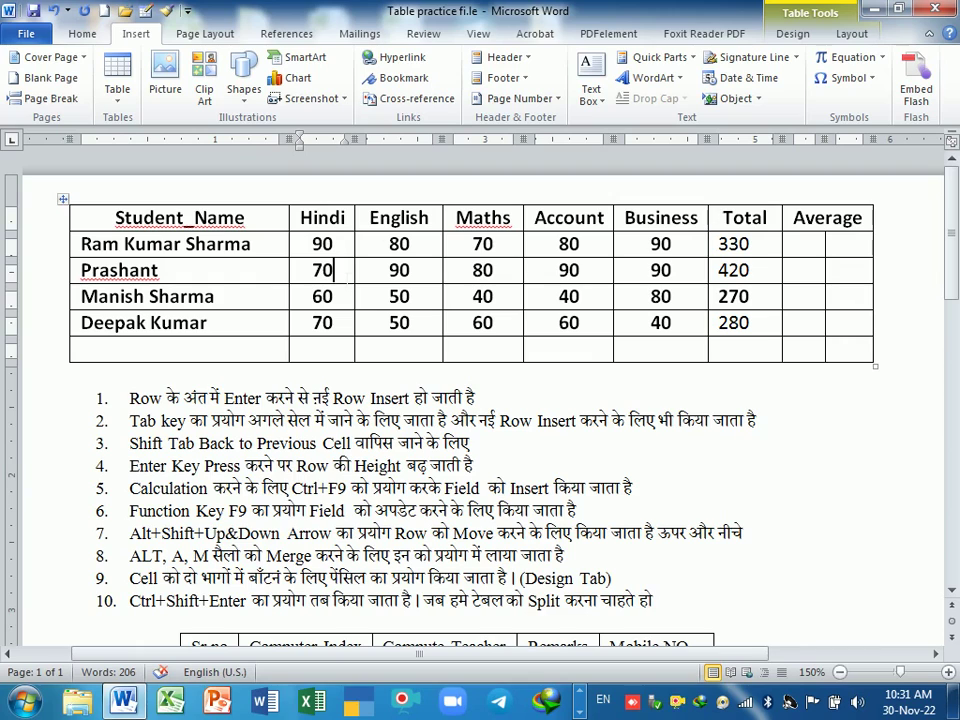
{"action": "key", "text": "alt+shift+Up"}
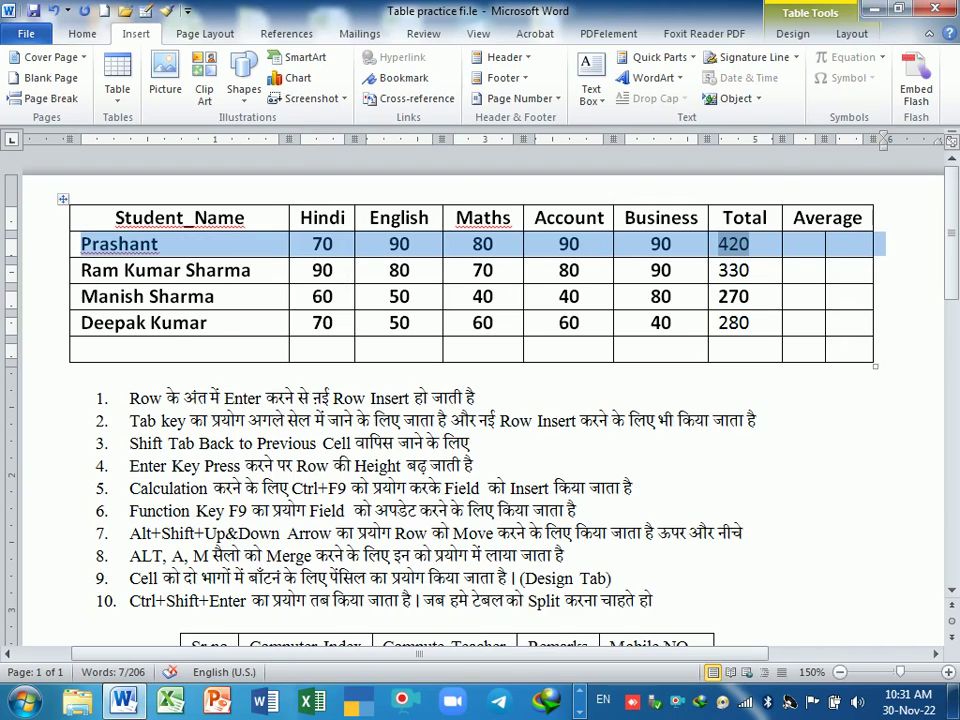
{"action": "scroll", "coordinate": [480, 400], "scroll_direction": "down", "scroll_amount": 1}
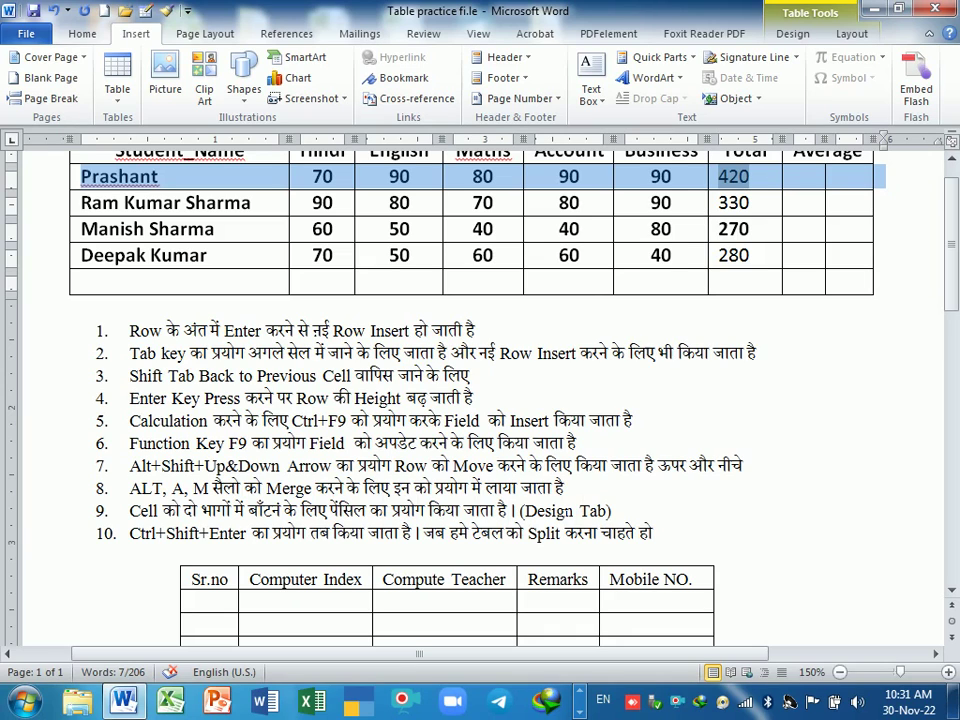
Place the cursor at the end of note 8 and scroll down to the Sr.no table
{"action": "left_click", "coordinate": [567, 487]}
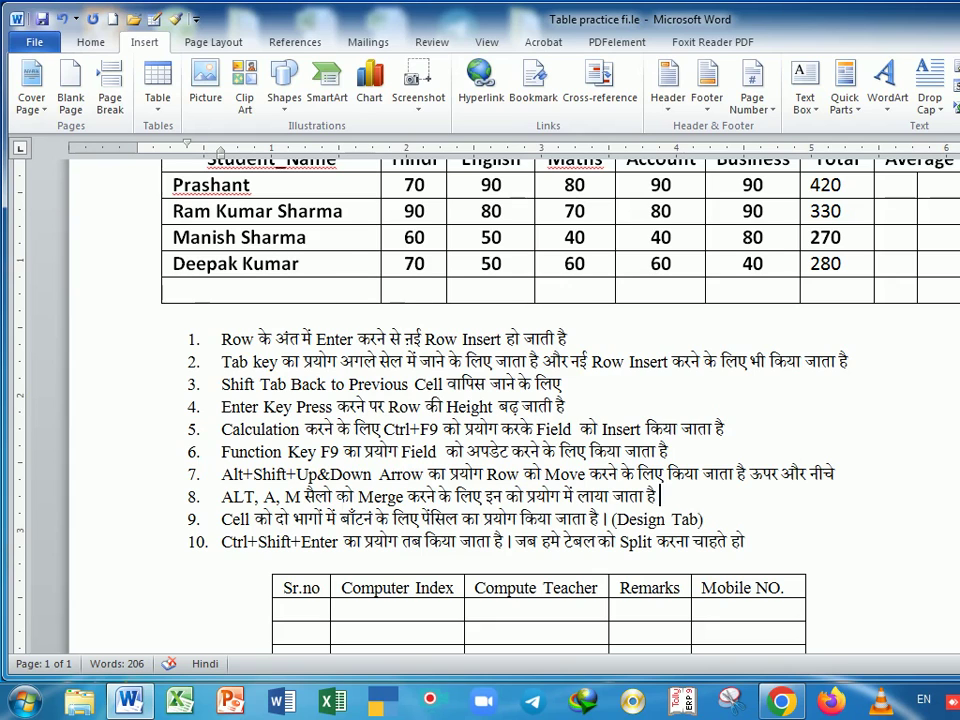
{"action": "scroll", "coordinate": [480, 400], "scroll_direction": "down", "scroll_amount": 1}
{"action": "scroll", "coordinate": [480, 400], "scroll_direction": "down", "scroll_amount": 1}
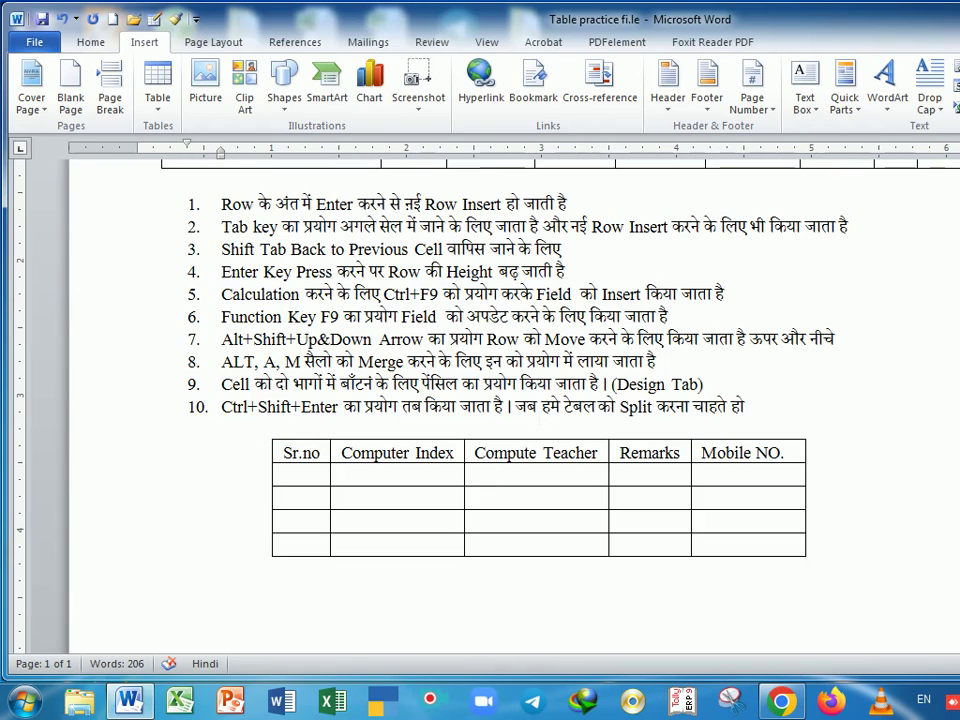
{"action": "key", "text": "super+p"}
{"action": "key", "text": "super+p"}
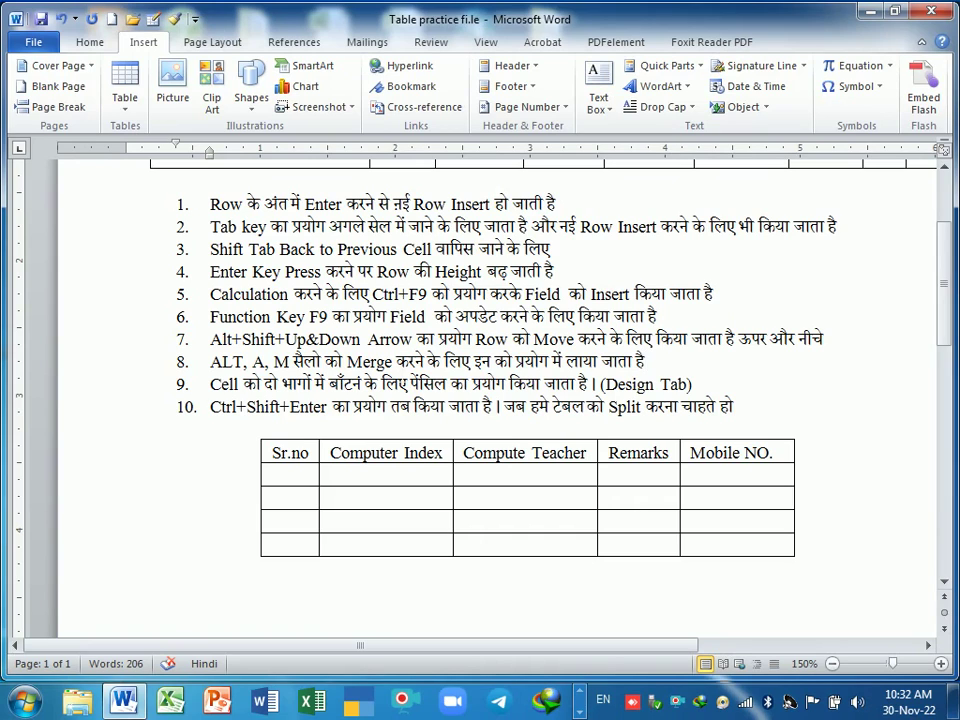
Merge row 2's Computer Index and Compute Teacher cells with Alt, A, M
{"action": "mouse_move", "coordinate": [508, 526]}
{"action": "mouse_move", "coordinate": [345, 474]}
{"action": "left_mouse_down"}
{"action": "mouse_move", "coordinate": [488, 481]}
{"action": "mouse_move", "coordinate": [466, 478]}
{"action": "left_mouse_up"}
{"action": "left_click_drag", "start_coordinate": [333, 477], "coordinate": [478, 484]}
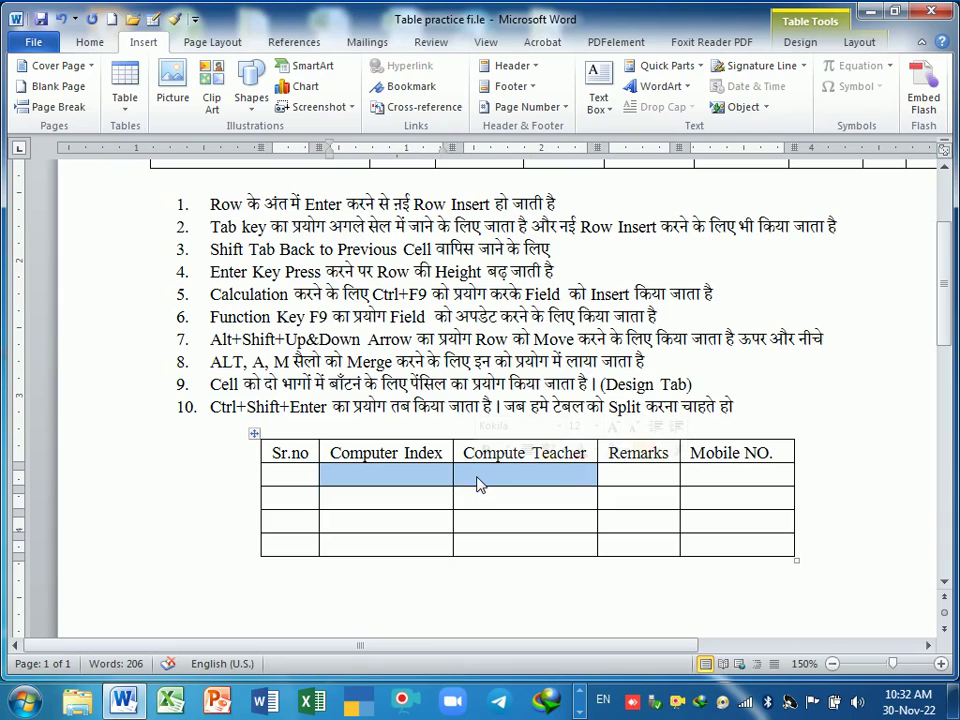
{"action": "key", "text": "alt"}
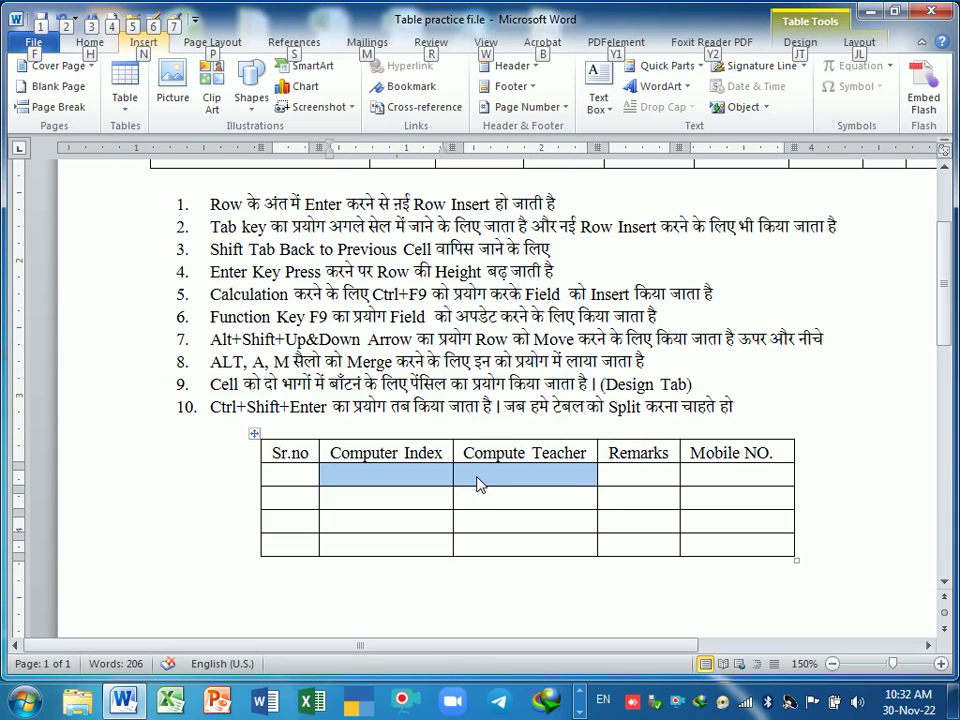
{"action": "key", "text": "a"}
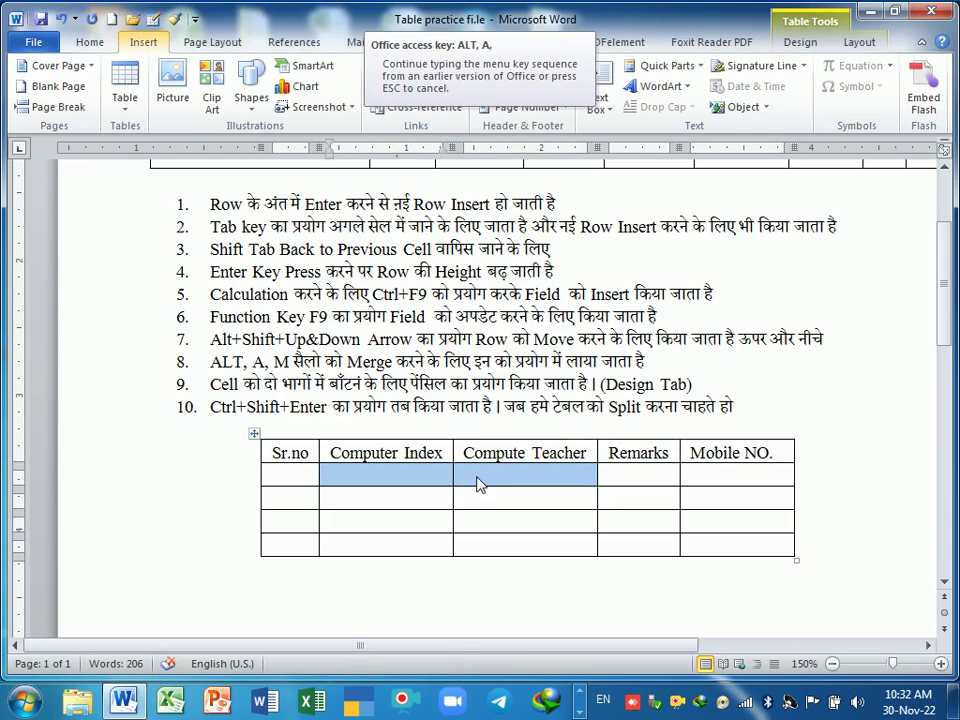
{"action": "key", "text": "m"}
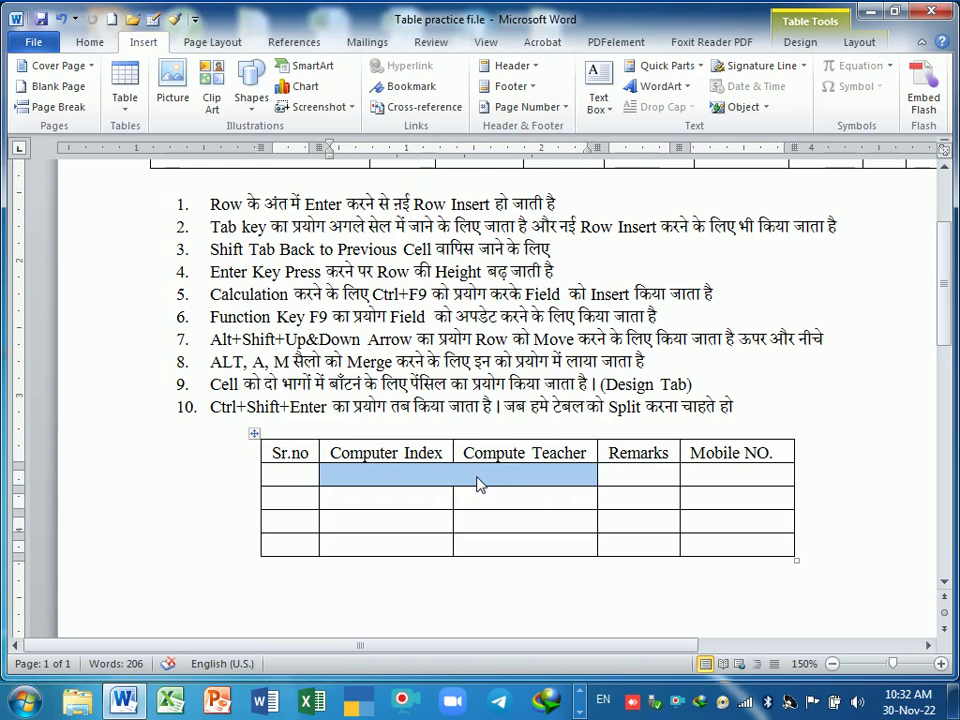
Erase the border between the second row's Computer Index and Compute Teacher cells to merge them
{"action": "left_click", "coordinate": [472, 480]}
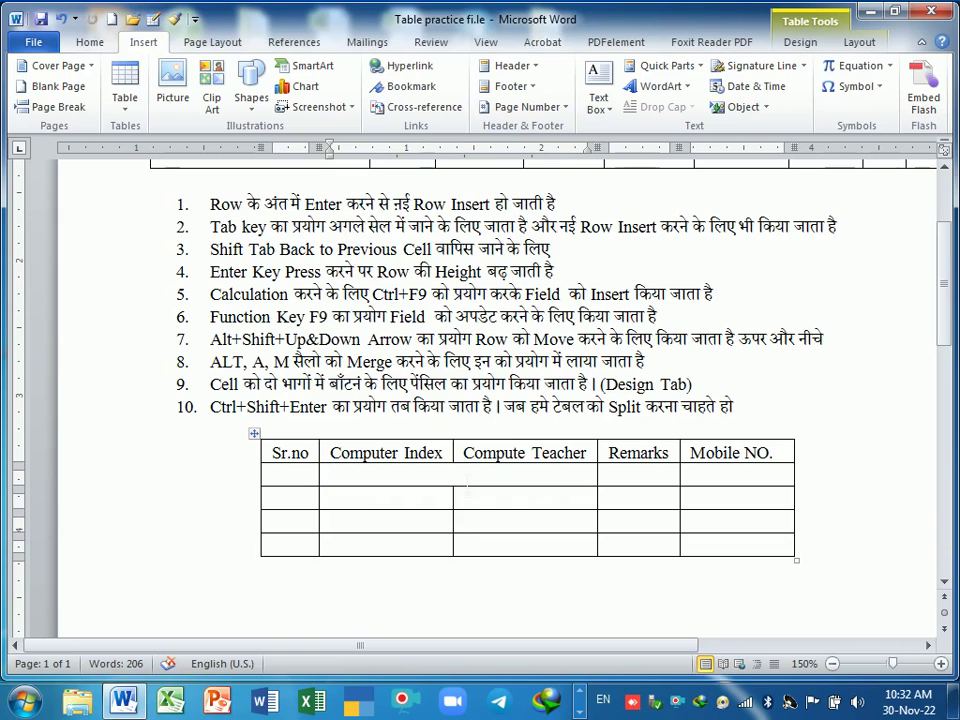
{"action": "left_click", "coordinate": [800, 42]}
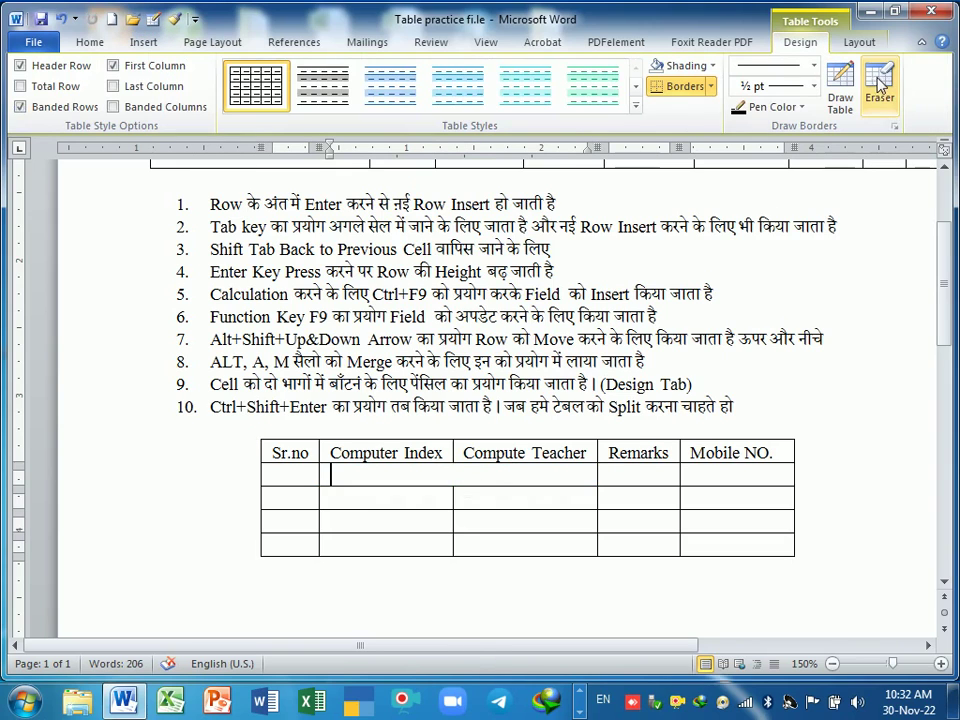
{"action": "left_click", "coordinate": [880, 85]}
{"action": "left_click", "coordinate": [457, 516]}
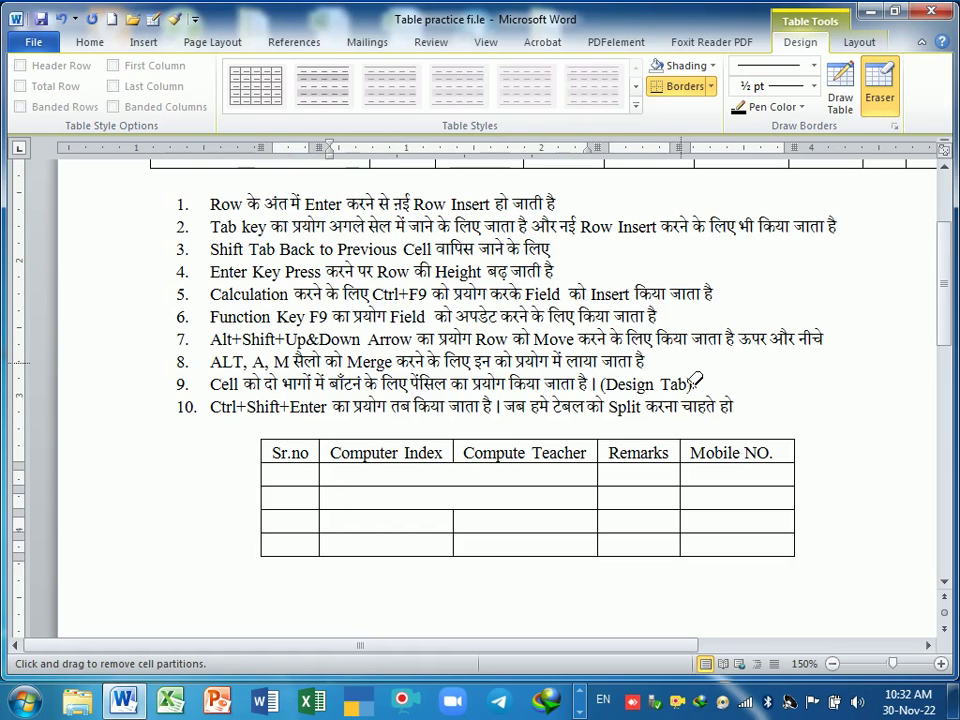
{"action": "key", "text": "Escape"}
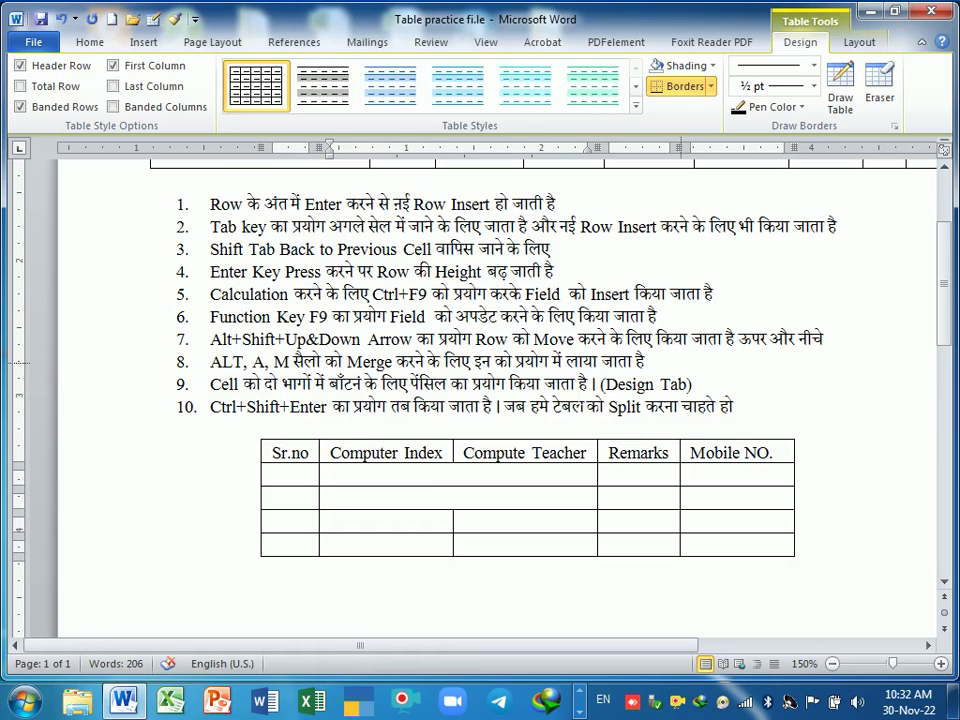
Draw dividers through the lower rows' Computer Index and Compute Teacher cells, undoing a stray Mobile NO. line
{"action": "left_click", "coordinate": [840, 98]}
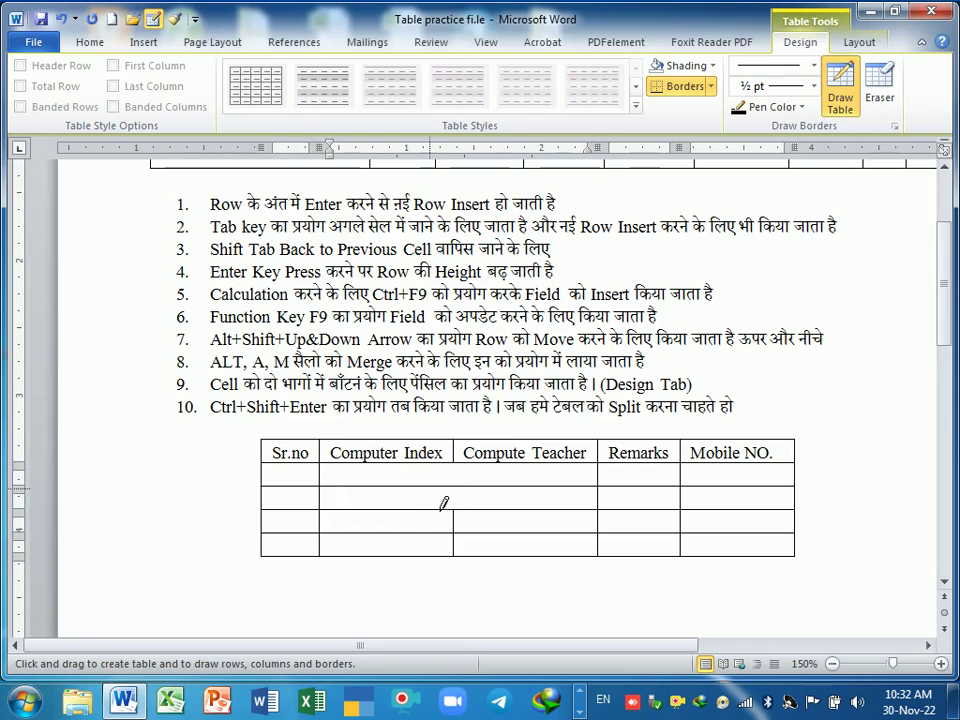
{"action": "mouse_move", "coordinate": [395, 488]}
{"action": "left_mouse_down"}
{"action": "mouse_move", "coordinate": [410, 522]}
{"action": "mouse_move", "coordinate": [444, 516]}
{"action": "left_mouse_up"}
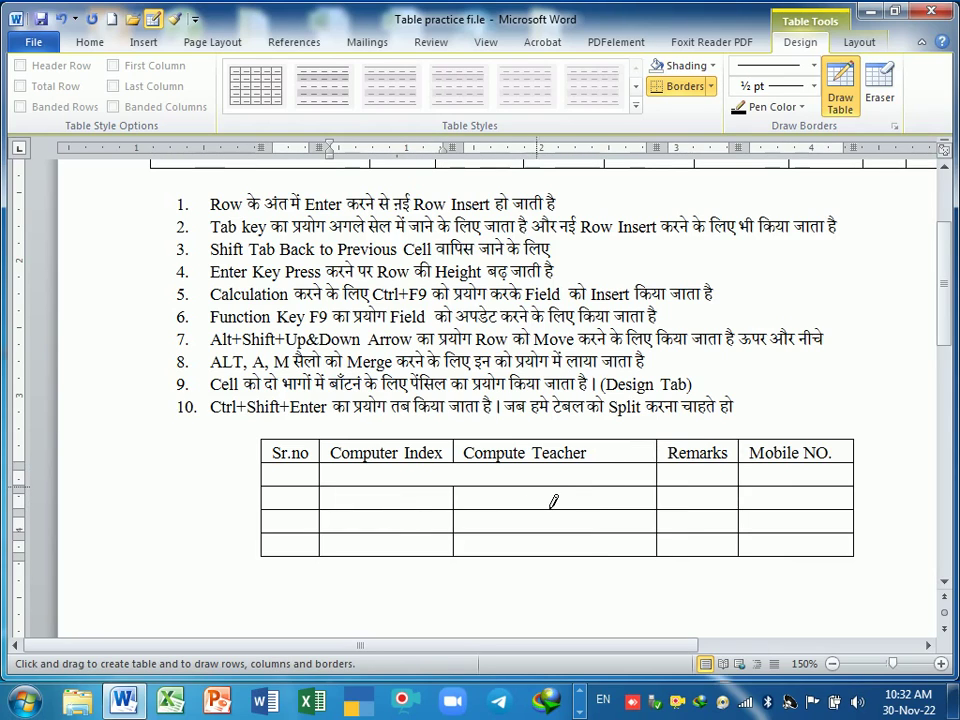
{"action": "left_click_drag", "start_coordinate": [540, 492], "coordinate": [540, 550]}
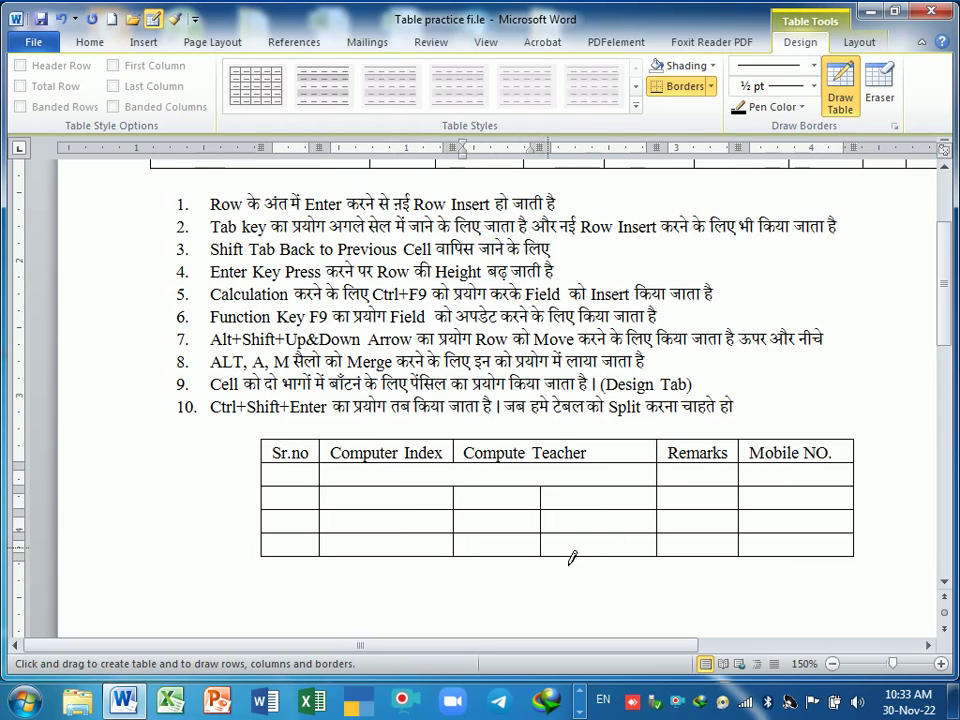
{"action": "left_click_drag", "start_coordinate": [617, 506], "coordinate": [628, 583]}
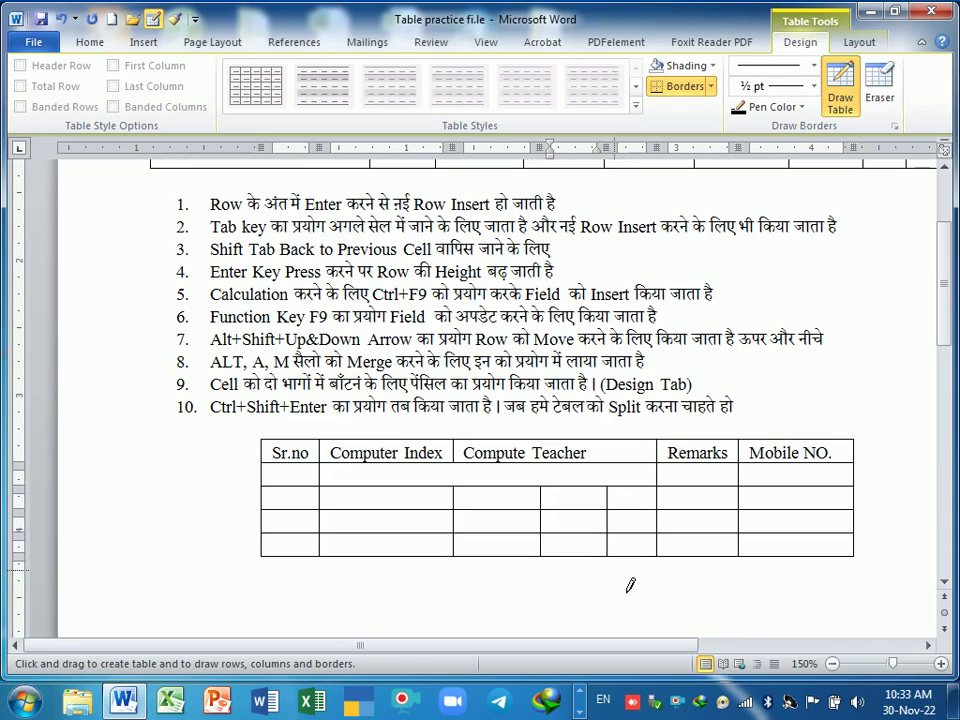
{"action": "left_click_drag", "start_coordinate": [384, 500], "coordinate": [402, 556]}
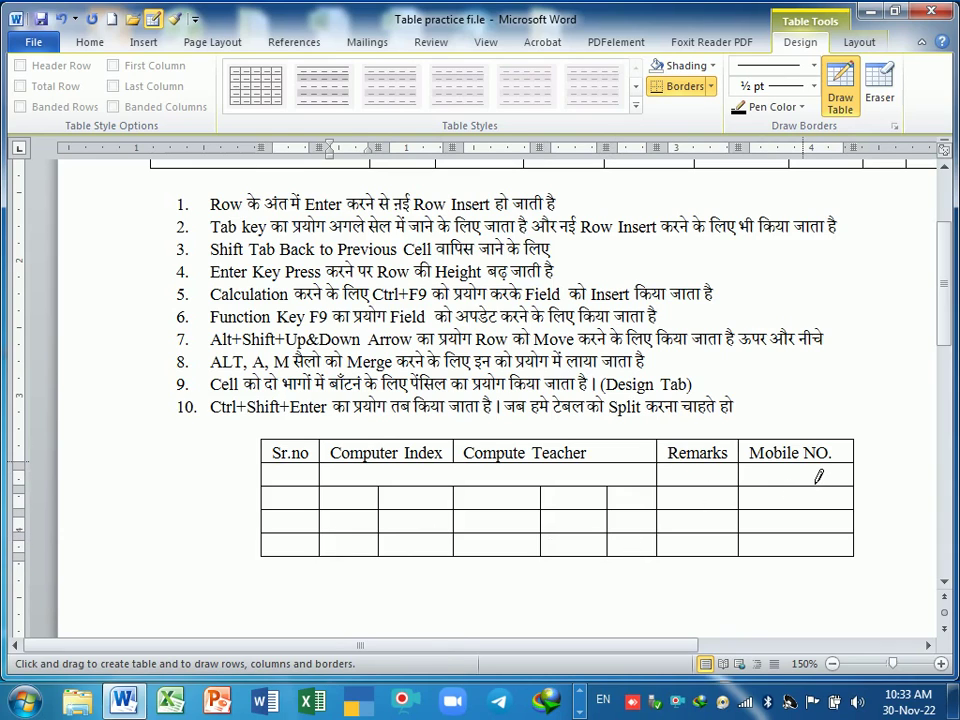
{"action": "left_click_drag", "start_coordinate": [816, 480], "coordinate": [820, 551]}
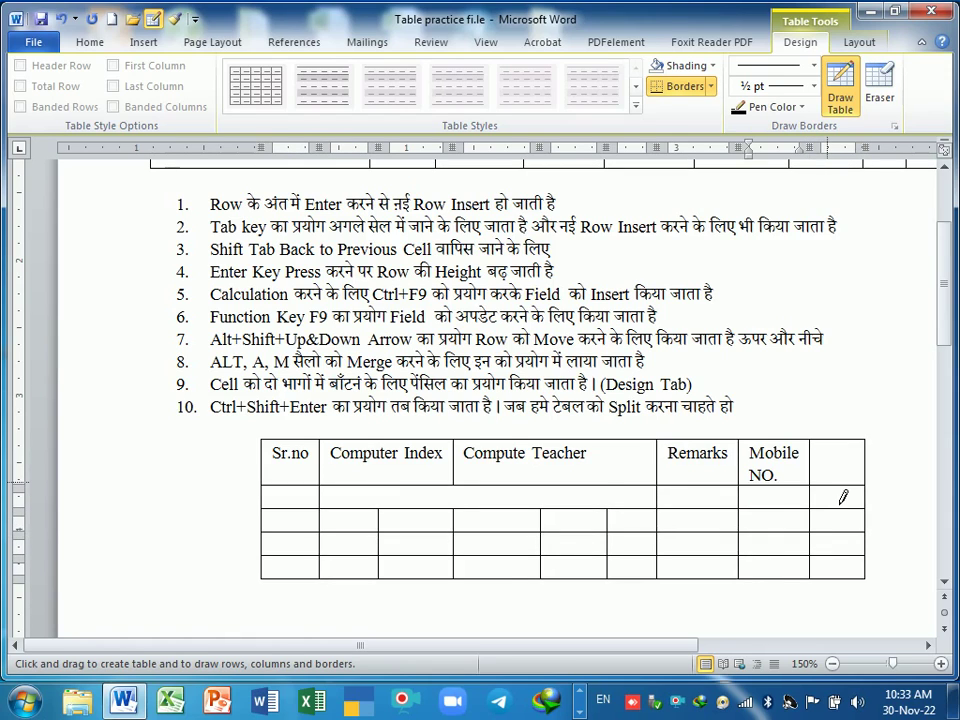
{"action": "key", "text": "ctrl+z"}
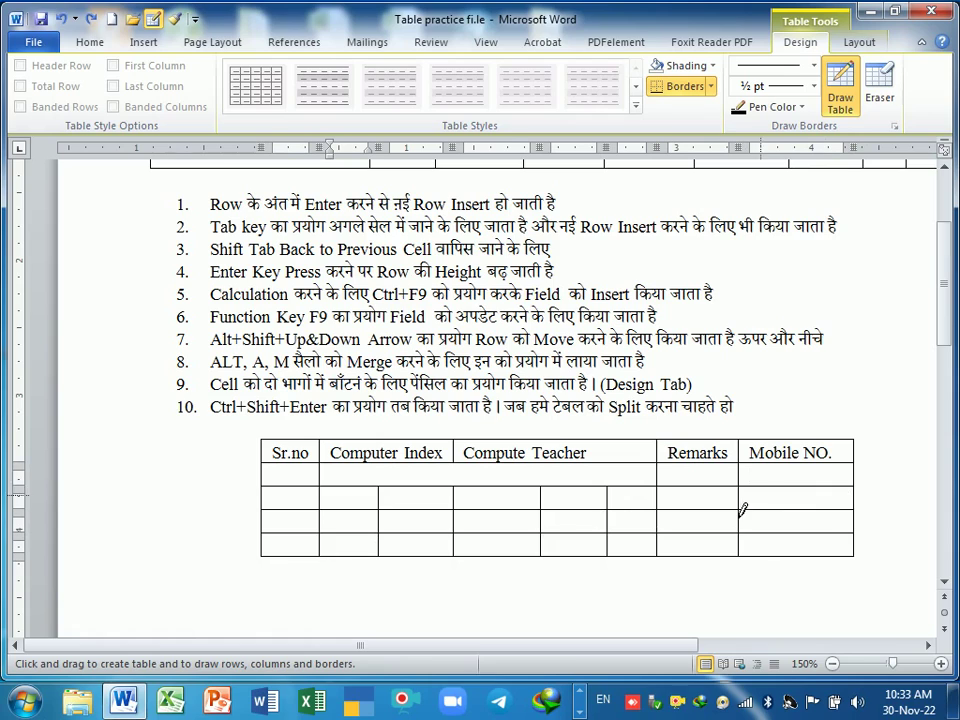
Split the second-row Compute Teacher cell into three and its Computer Index cell into two
{"action": "left_click_drag", "start_coordinate": [540, 464], "coordinate": [540, 487]}
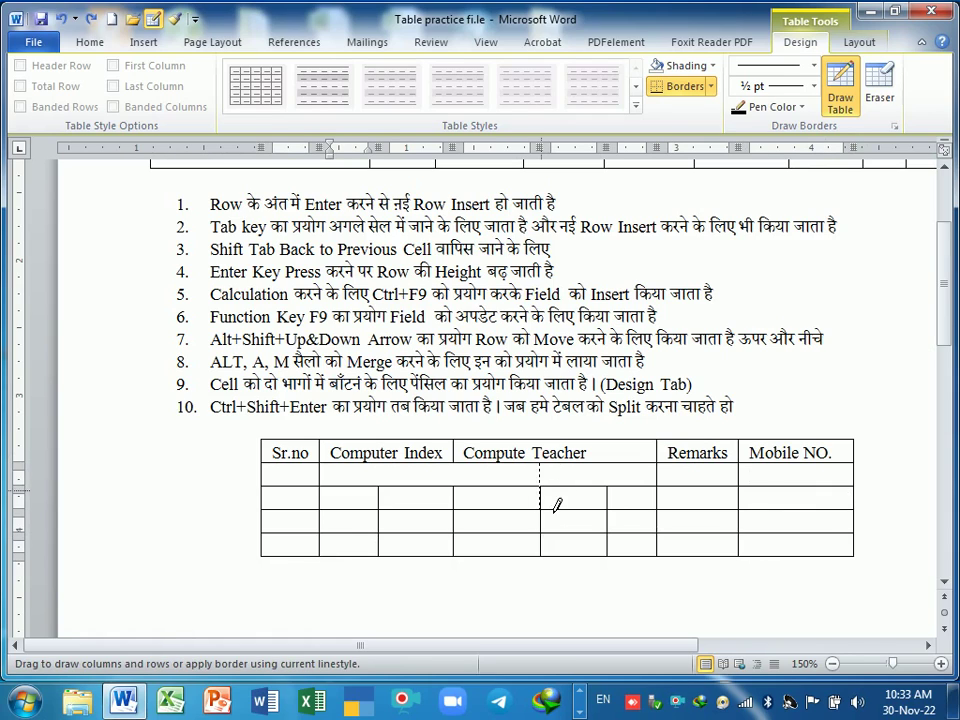
{"action": "mouse_move", "coordinate": [612, 466]}
{"action": "left_mouse_down"}
{"action": "mouse_move", "coordinate": [612, 487]}
{"action": "mouse_move", "coordinate": [670, 522]}
{"action": "left_mouse_up"}
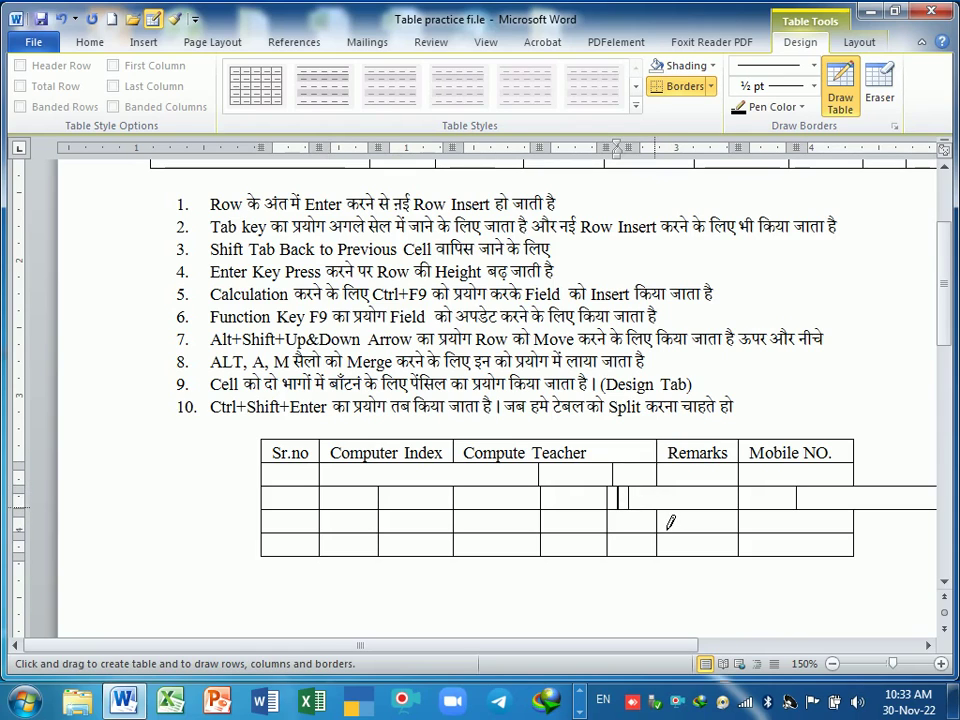
{"action": "key", "text": "ctrl+z"}
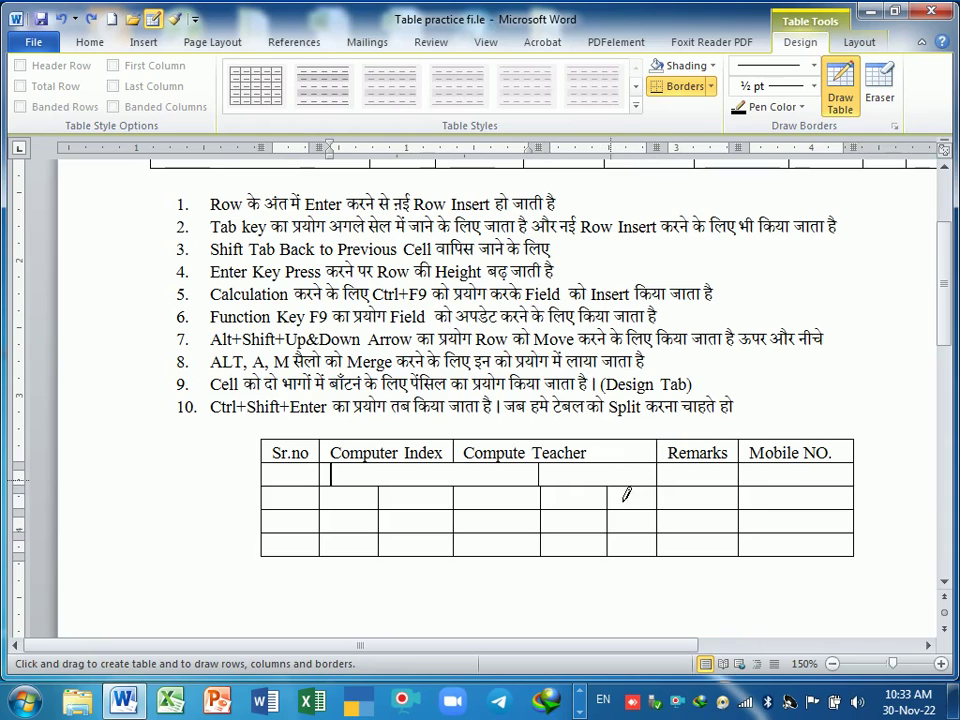
{"action": "mouse_move", "coordinate": [620, 475]}
{"action": "left_mouse_down"}
{"action": "mouse_move", "coordinate": [617, 507]}
{"action": "mouse_move", "coordinate": [606, 510]}
{"action": "left_mouse_up"}
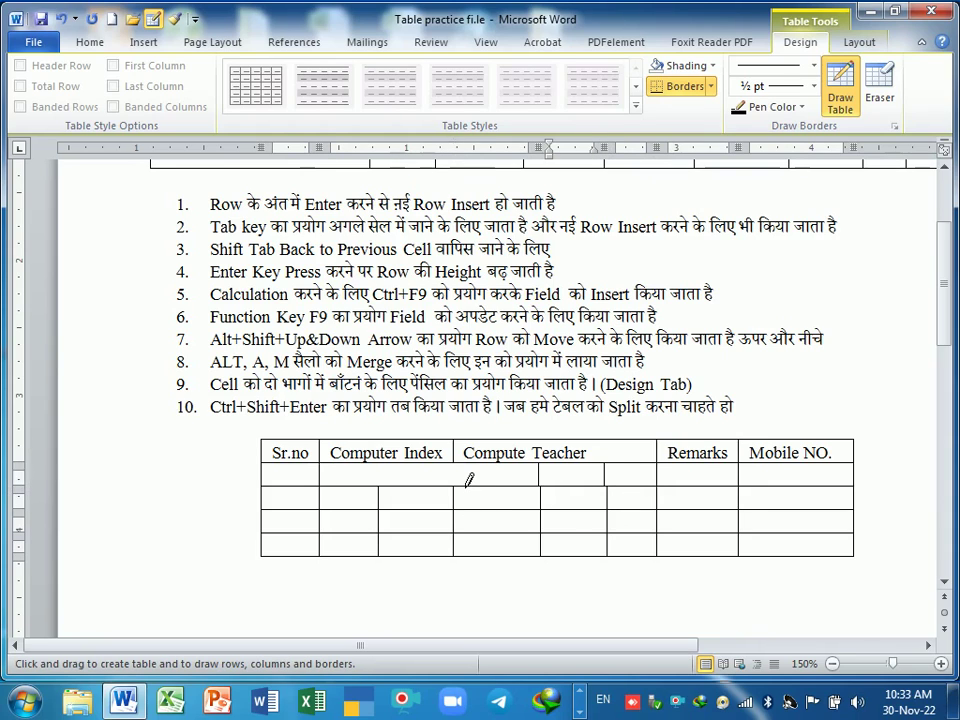
{"action": "left_click_drag", "start_coordinate": [467, 479], "coordinate": [471, 504]}
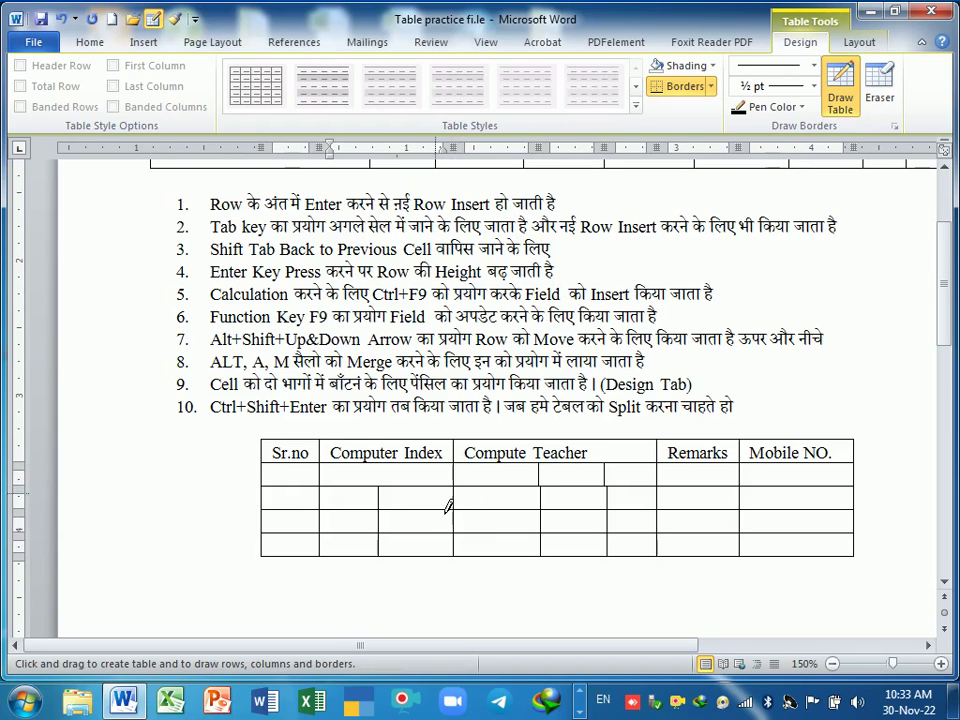
{"action": "left_click_drag", "start_coordinate": [389, 479], "coordinate": [405, 553]}
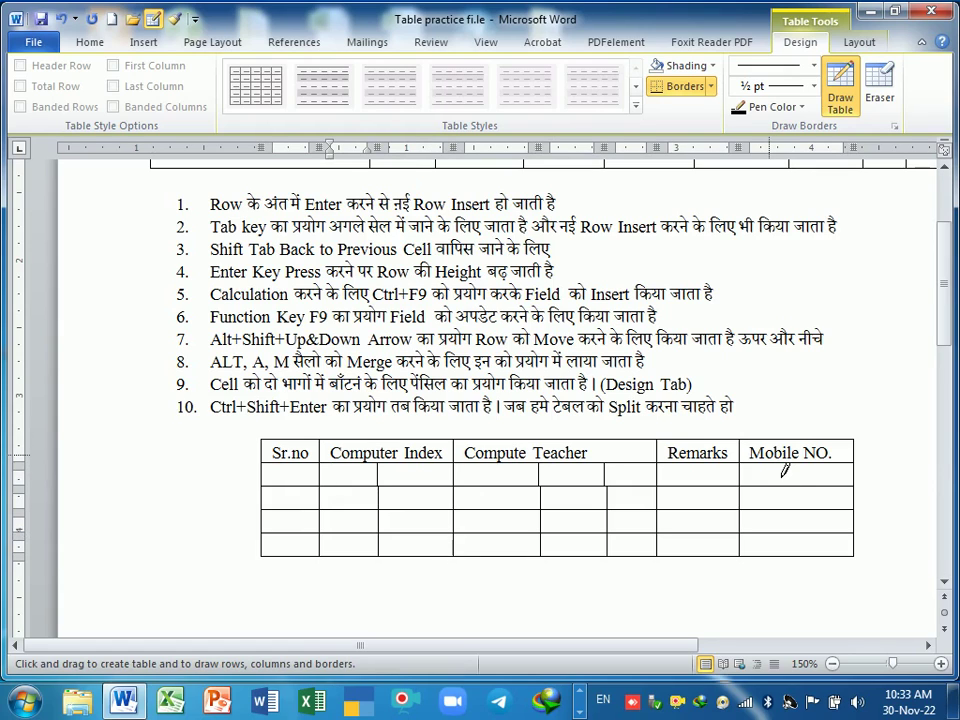
Erase the drawn dividers under Compute Teacher in the second and fourth rows
{"action": "left_click", "coordinate": [879, 85]}
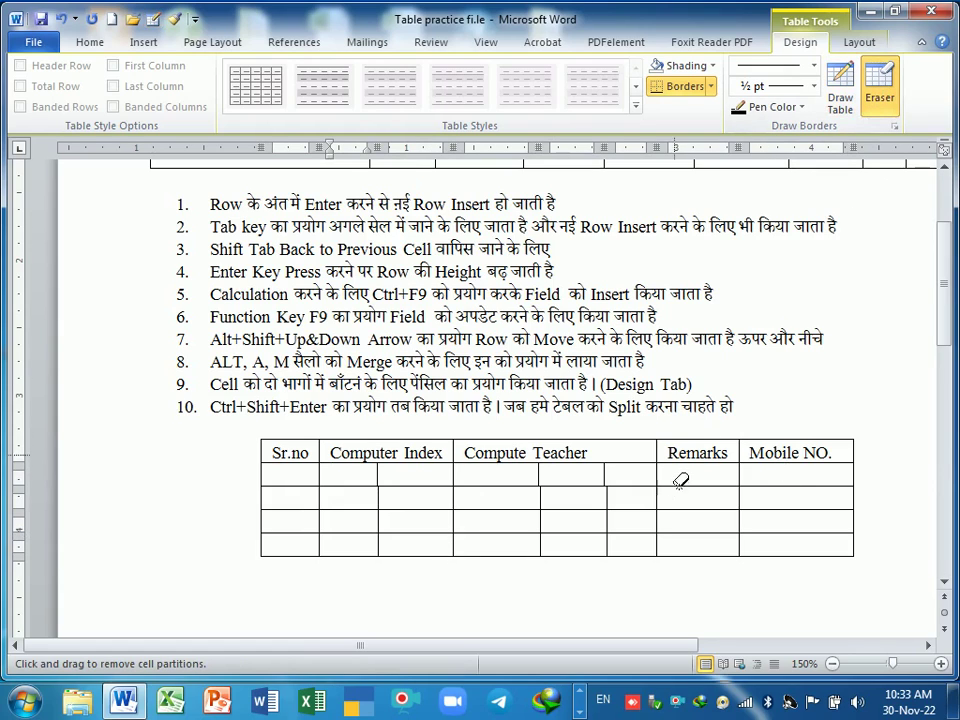
{"action": "left_click", "coordinate": [604, 488]}
{"action": "left_click", "coordinate": [545, 488]}
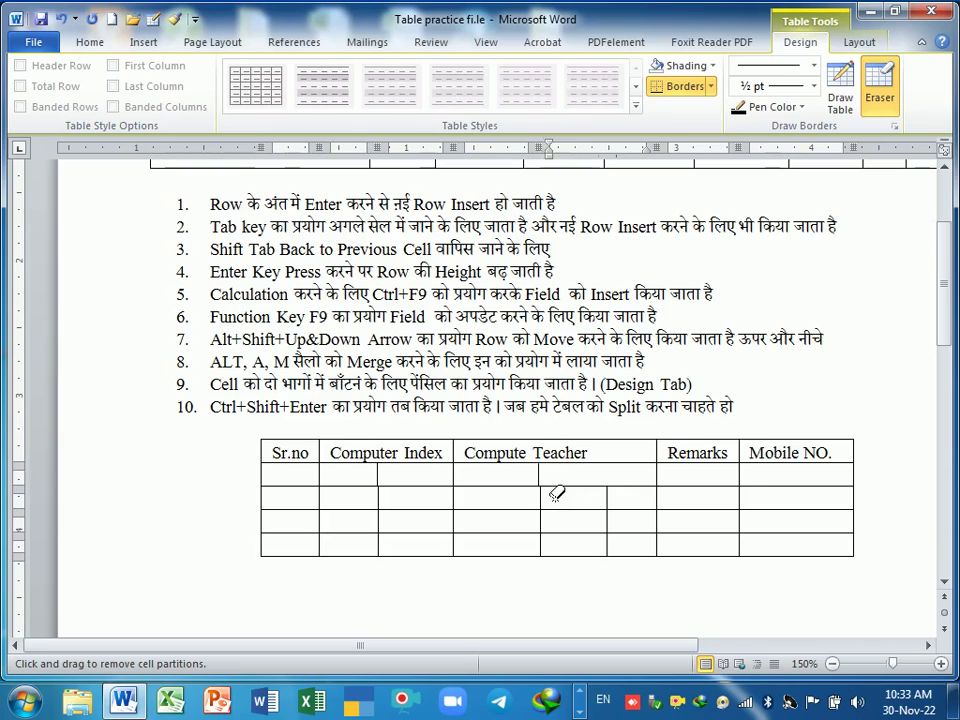
{"action": "left_click", "coordinate": [541, 519]}
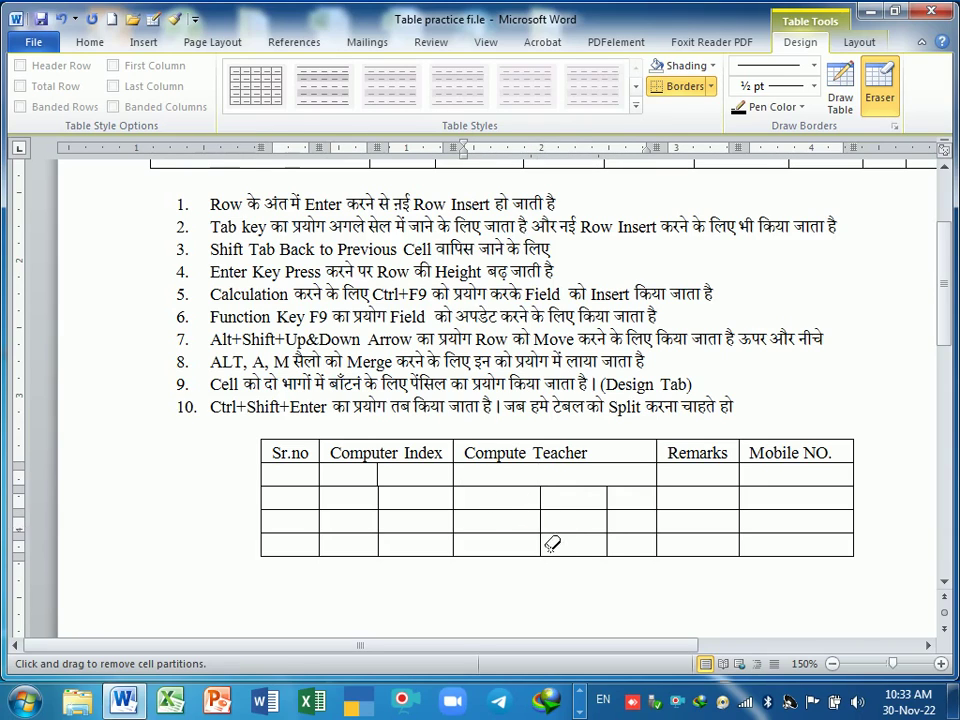
{"action": "left_click", "coordinate": [607, 520]}
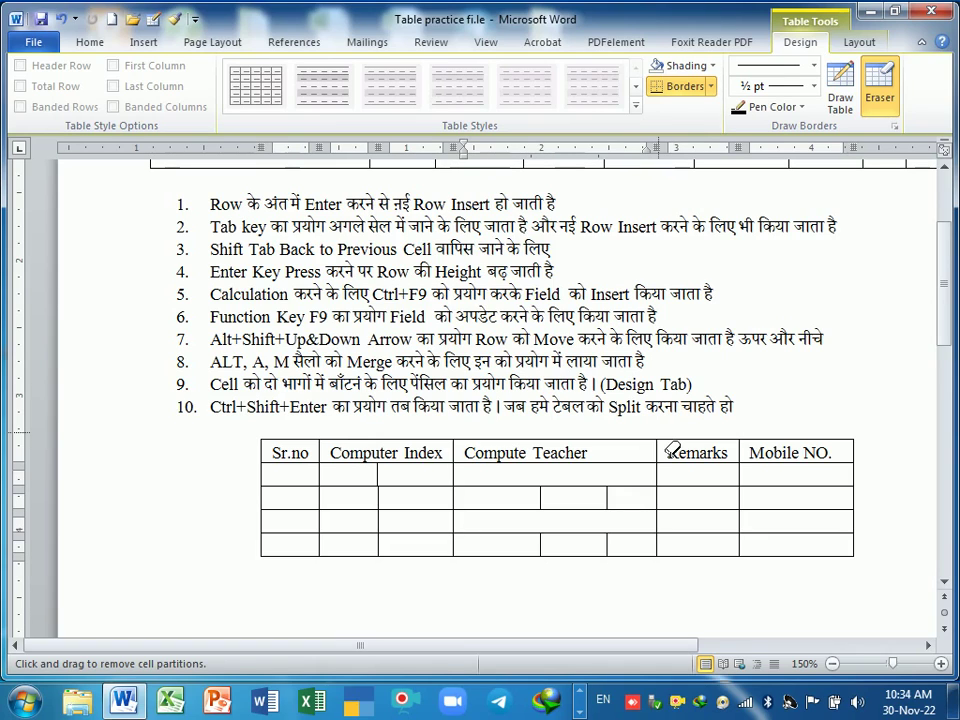
Undo the remaining border changes to restore the original table layout
{"action": "key", "text": "ctrl+z"}
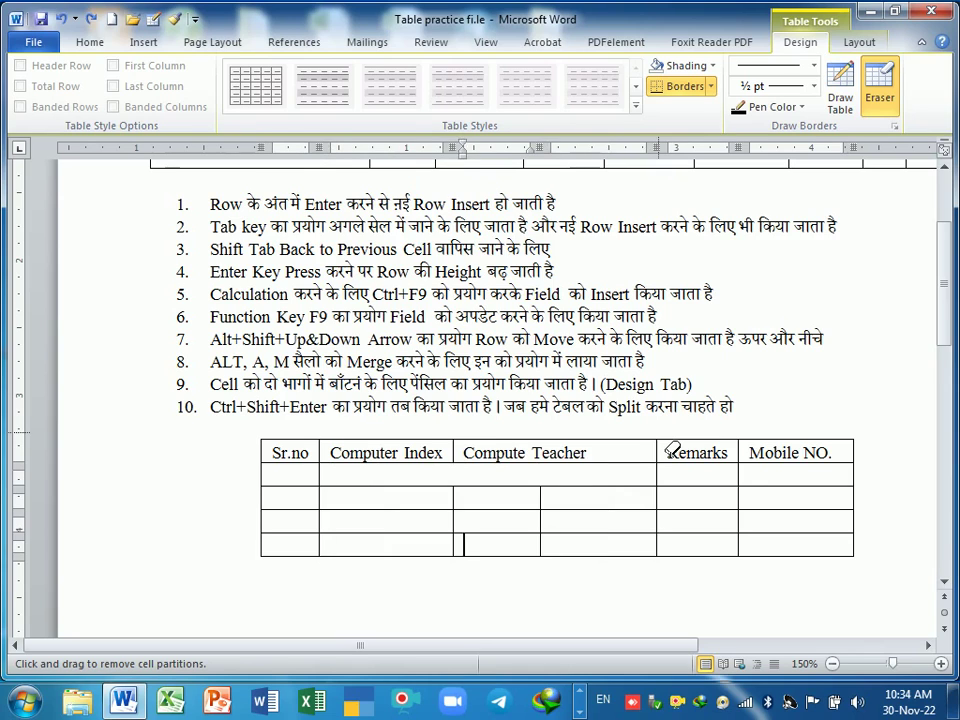
{"action": "key", "text": "ctrl+z"}
{"action": "key", "text": "ctrl+z"}
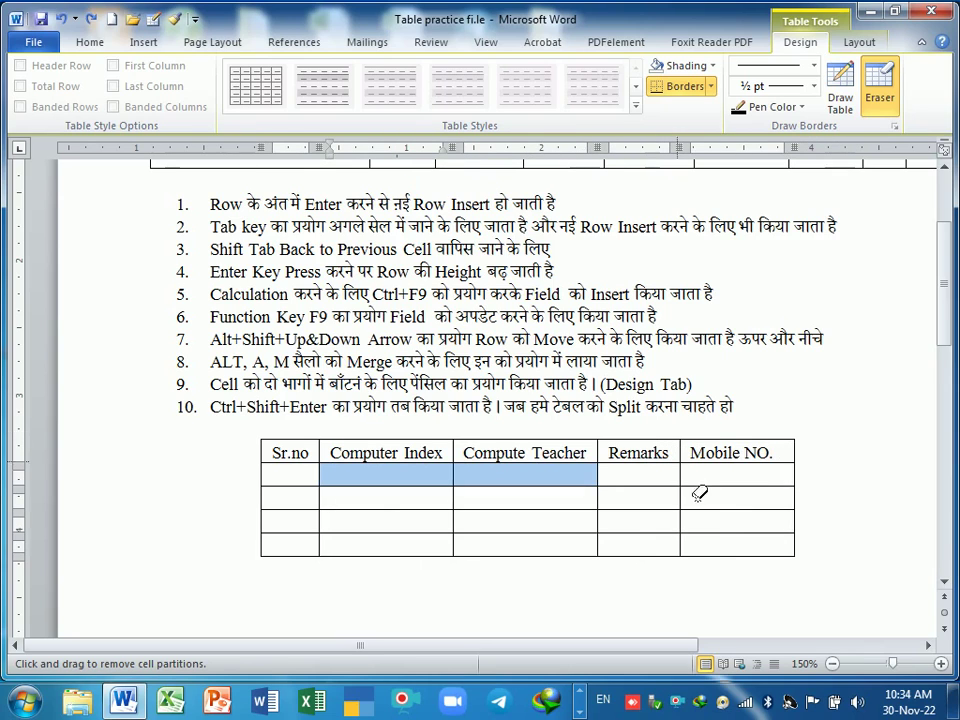
{"action": "key", "text": "ctrl+z"}
{"action": "key", "text": "ctrl+z"}
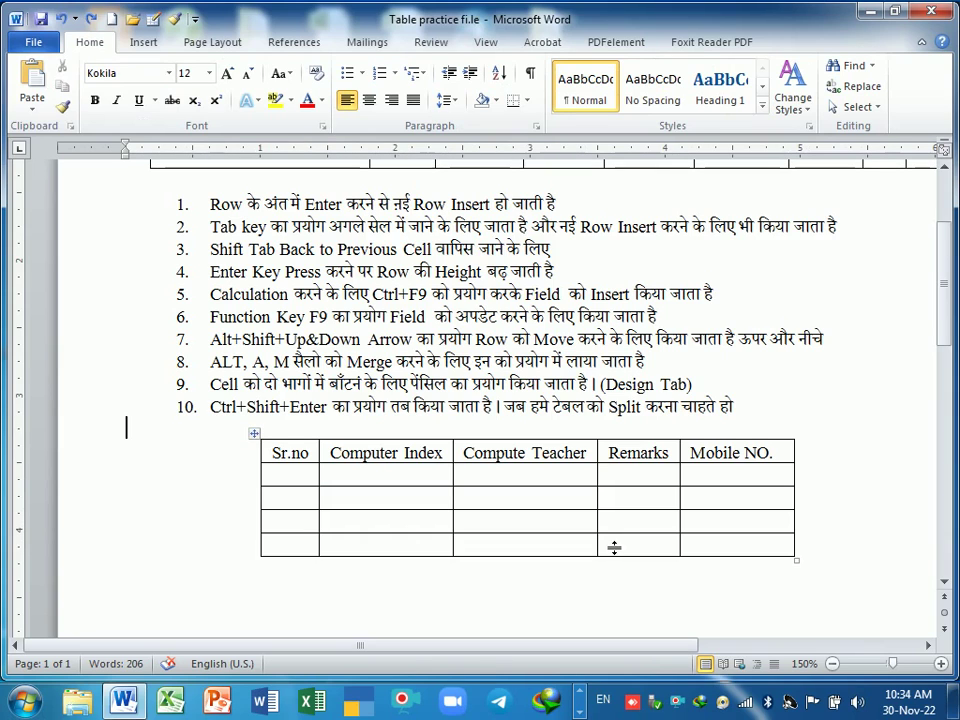
Split the table below its header row with Ctrl+Shift+Enter, then undo the split
{"action": "scroll", "coordinate": [614, 547], "scroll_direction": "down", "scroll_amount": 2}
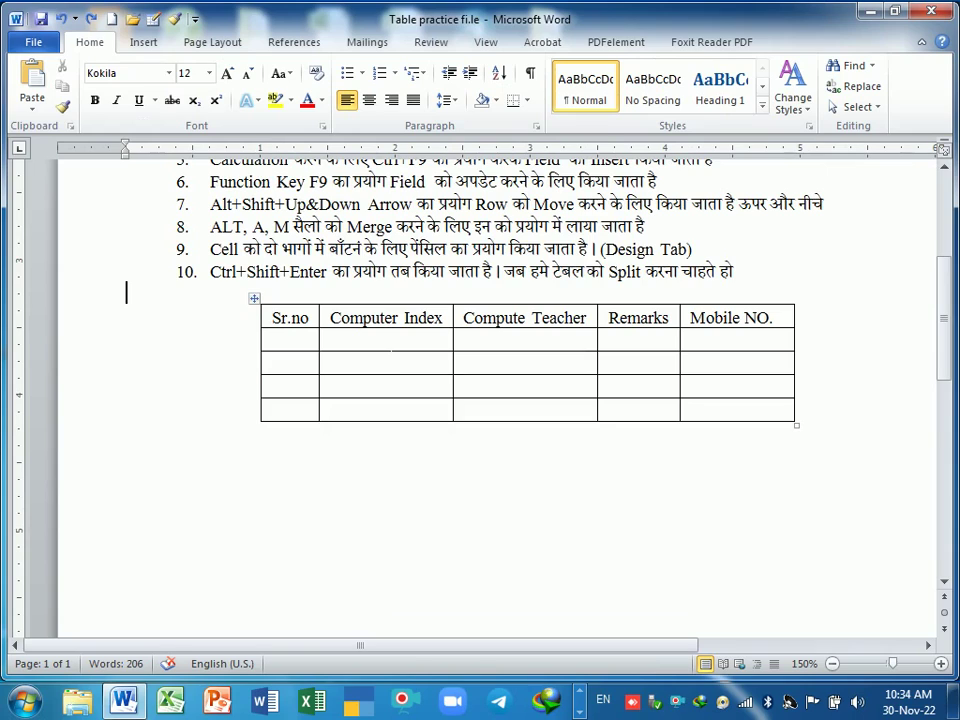
{"action": "left_click", "coordinate": [393, 348]}
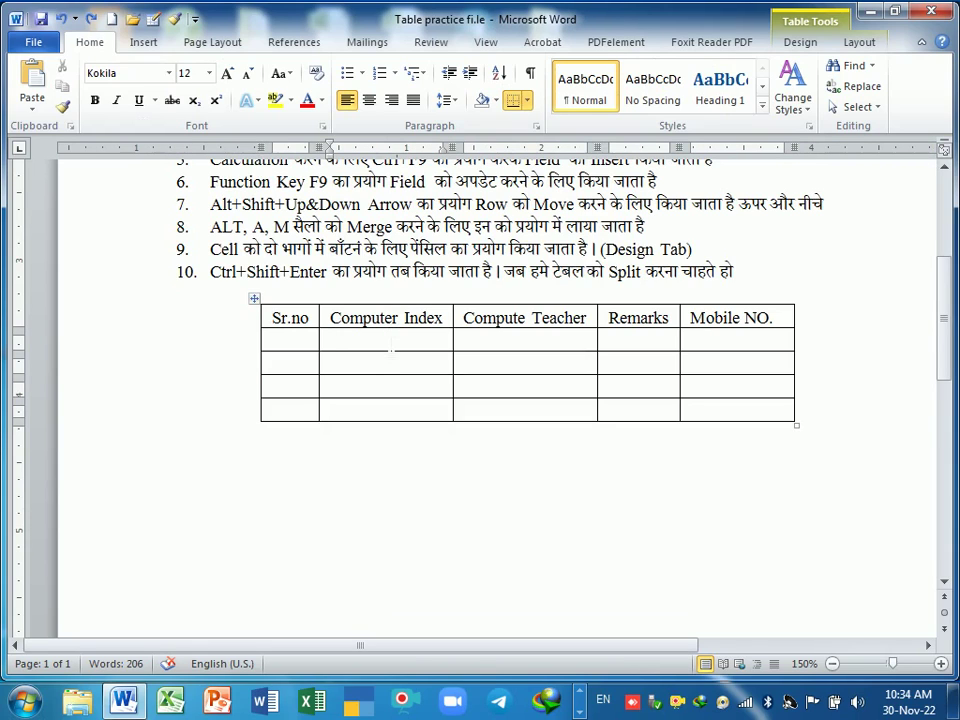
{"action": "key", "text": "ctrl+shift+Return"}
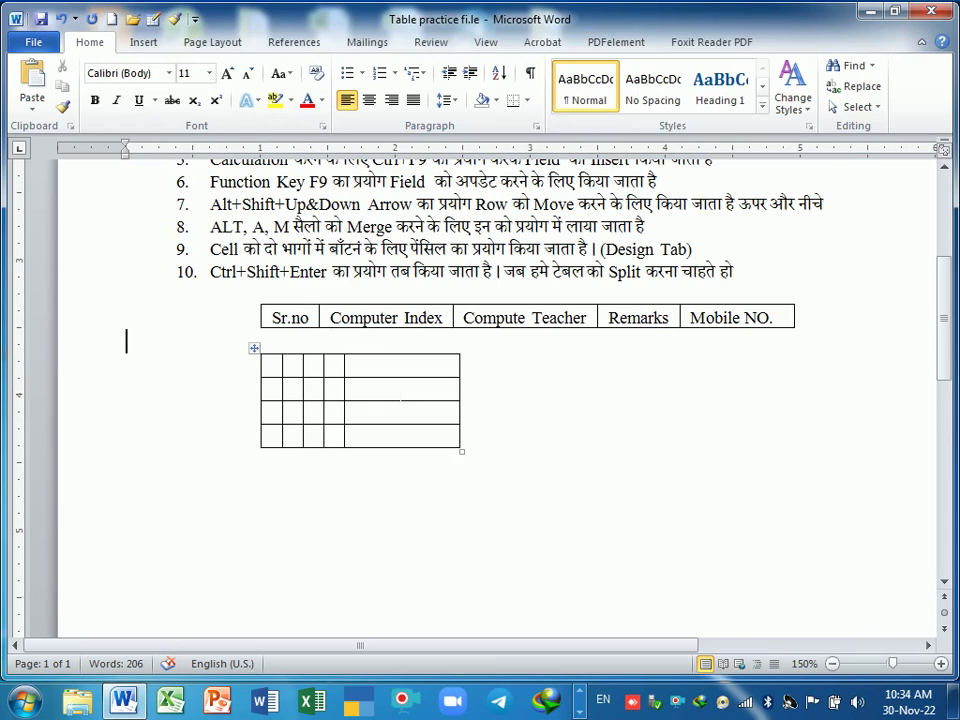
{"action": "key", "text": "ctrl+z"}
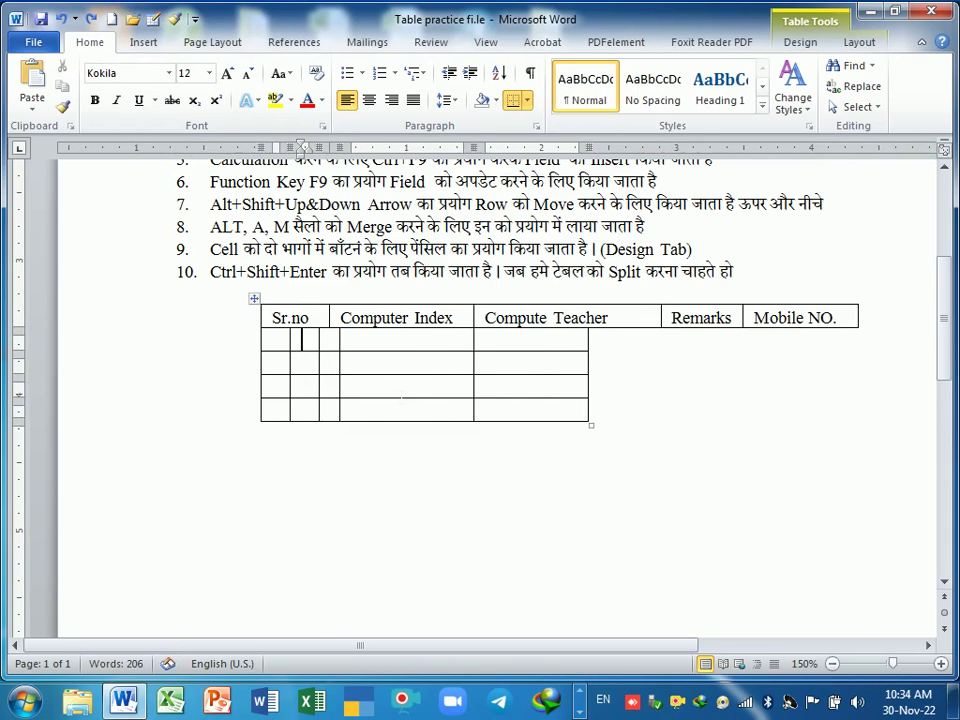
{"action": "key", "text": "ctrl+z"}
Select the Sr.no and Computer Index header cells and undo the last change to the lower table
{"action": "scroll", "coordinate": [500, 400], "scroll_direction": "up", "scroll_amount": 1}
{"action": "scroll", "coordinate": [500, 400], "scroll_direction": "down", "scroll_amount": 3}
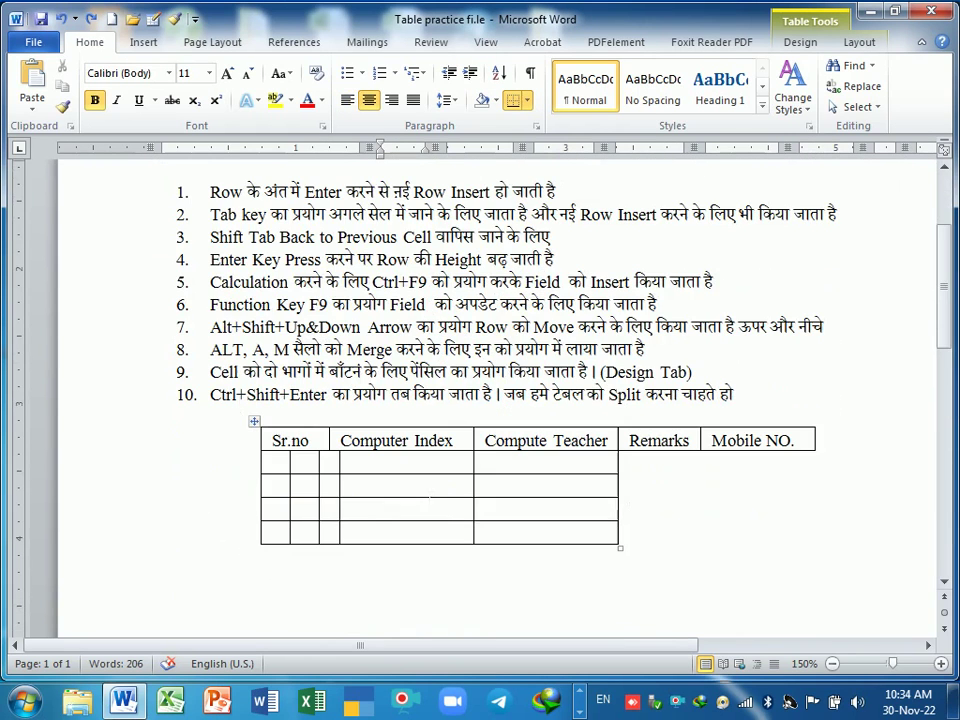
{"action": "left_click", "coordinate": [254, 421]}
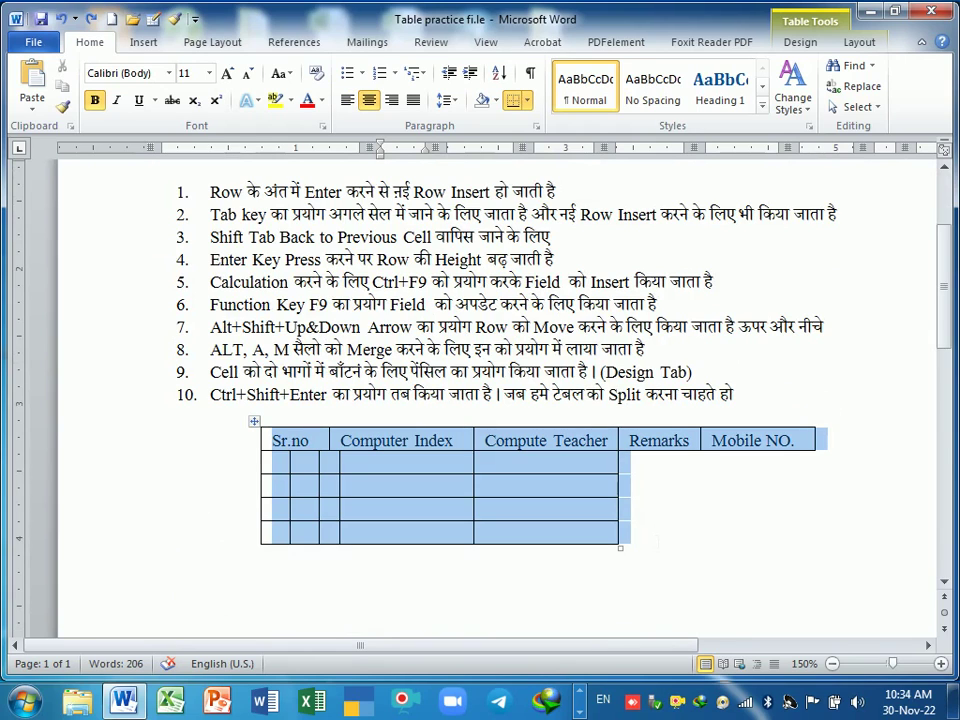
{"action": "key", "text": "shift+Left"}
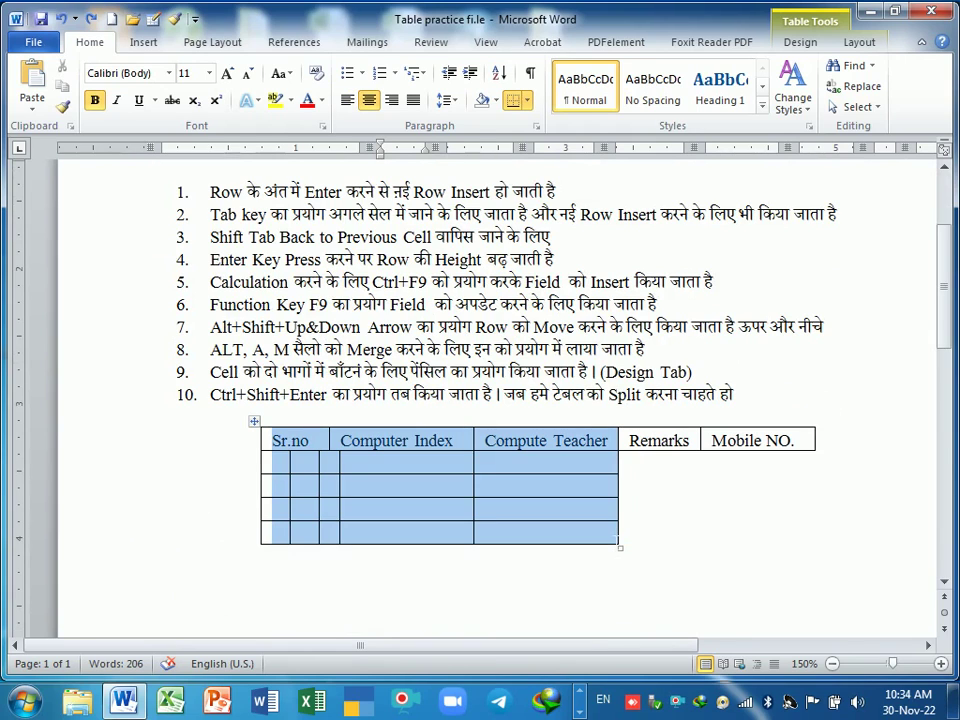
{"action": "left_click", "coordinate": [545, 462]}
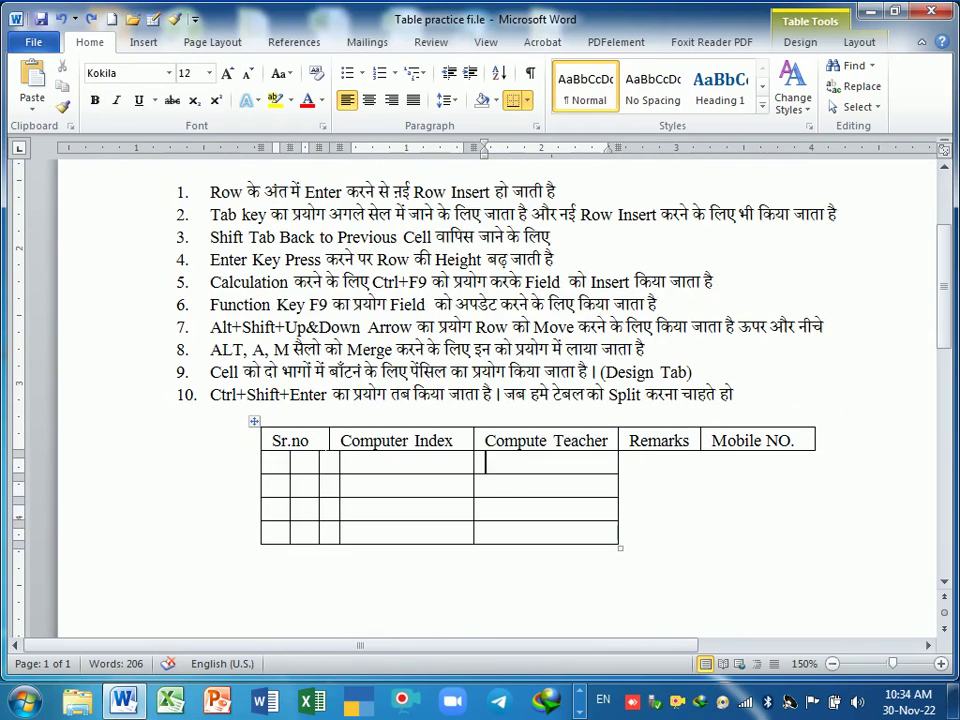
{"action": "left_click_drag", "start_coordinate": [305, 440], "coordinate": [386, 446]}
{"action": "key", "text": "ctrl+z"}
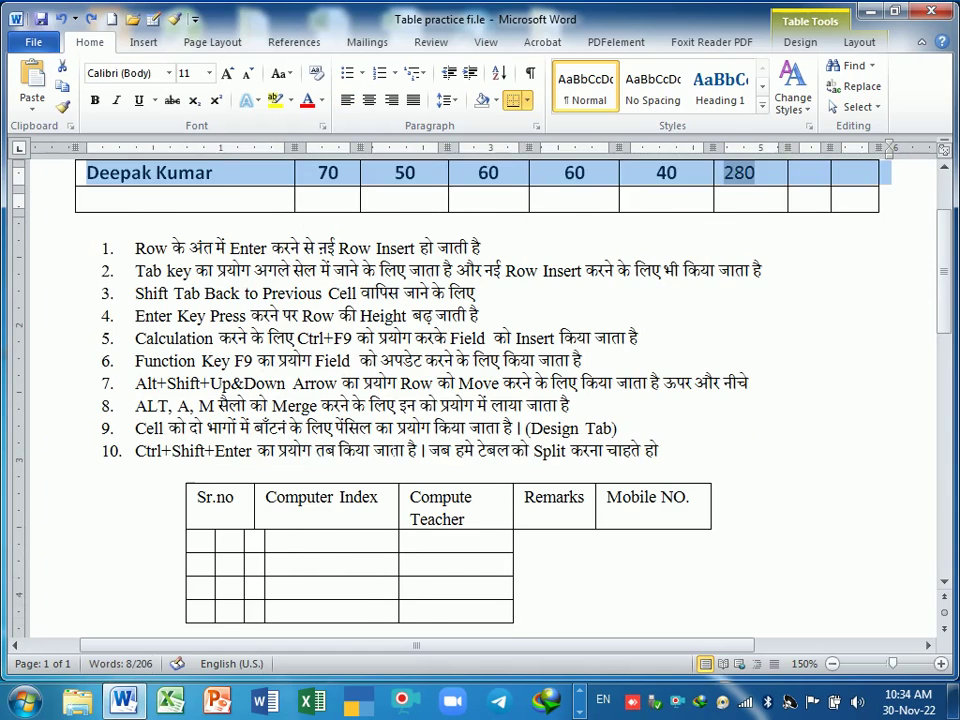
{"action": "left_click", "coordinate": [488, 331]}
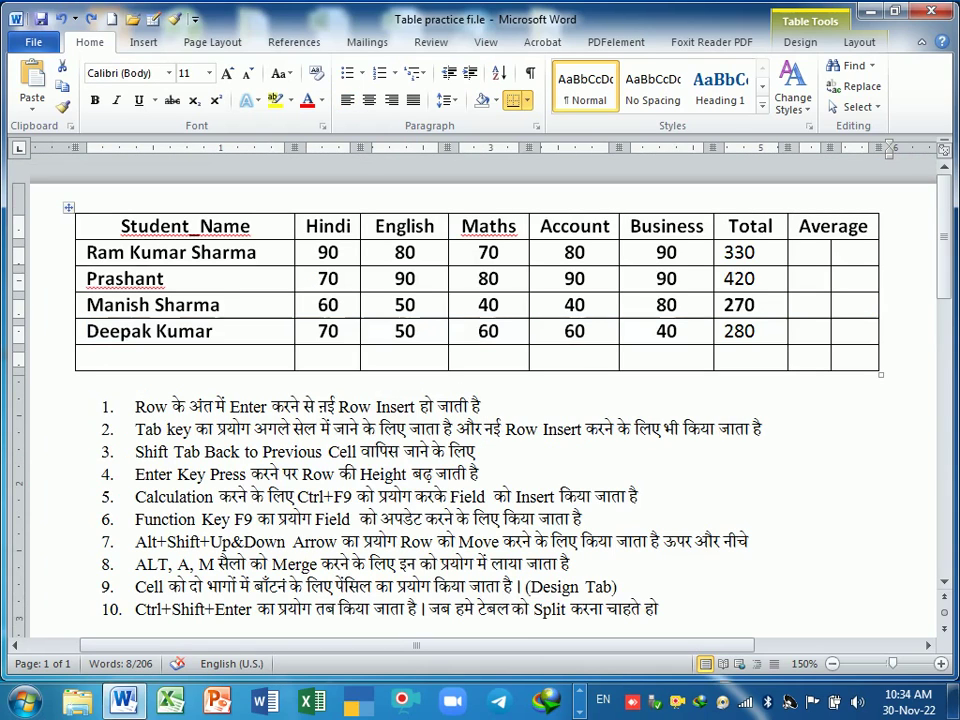
{"action": "scroll", "coordinate": [563, 371], "scroll_direction": "down", "scroll_amount": 6}
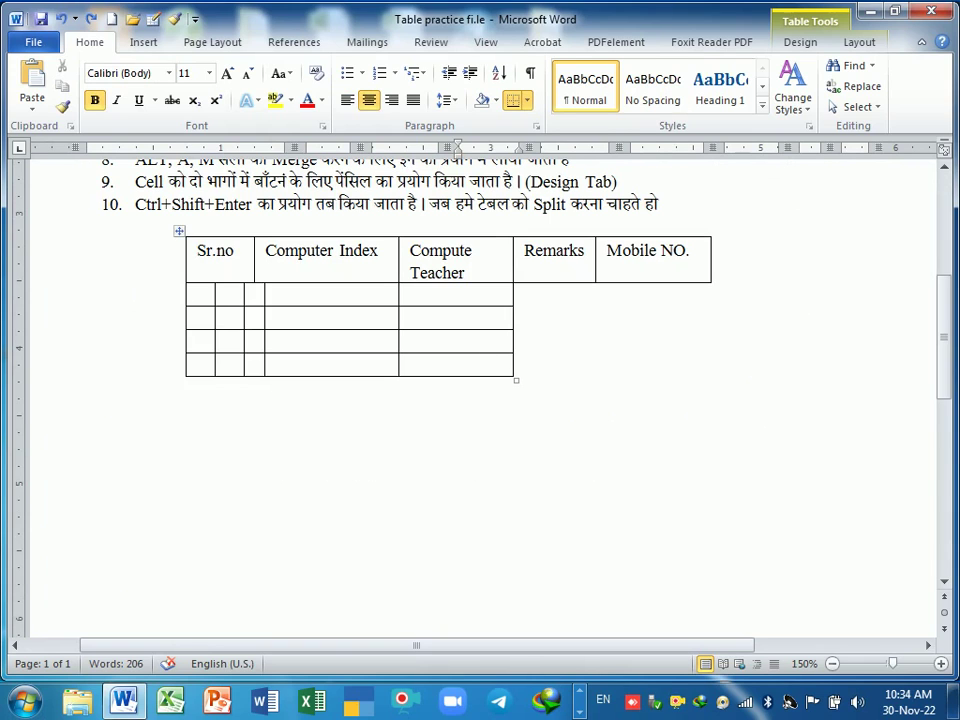
Erase the lower-row, bottom and leftover left borders, leaving only the five-heading header row
{"action": "left_click", "coordinate": [793, 43]}
{"action": "left_click", "coordinate": [880, 85]}
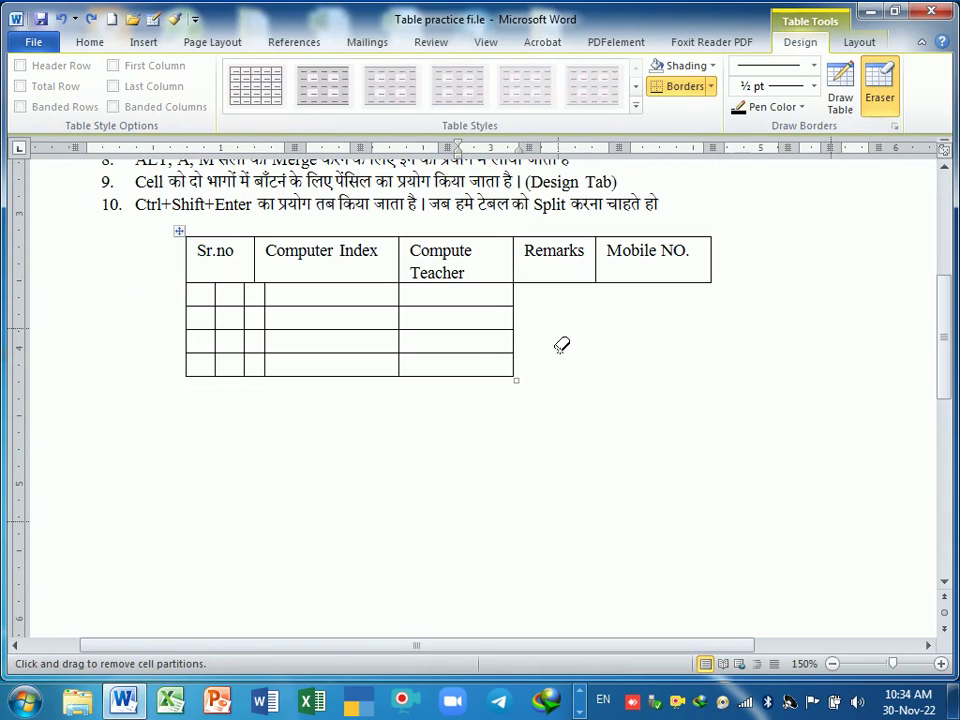
{"action": "mouse_move", "coordinate": [529, 336]}
{"action": "left_mouse_down"}
{"action": "mouse_move", "coordinate": [186, 356]}
{"action": "mouse_move", "coordinate": [435, 339]}
{"action": "left_mouse_up"}
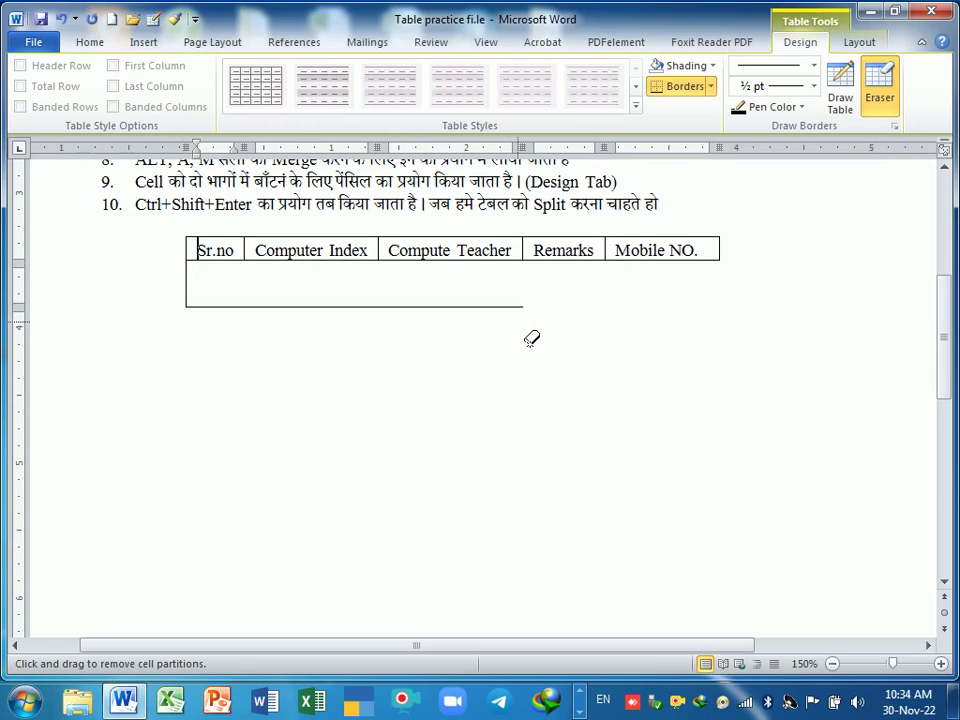
{"action": "left_click", "coordinate": [523, 328]}
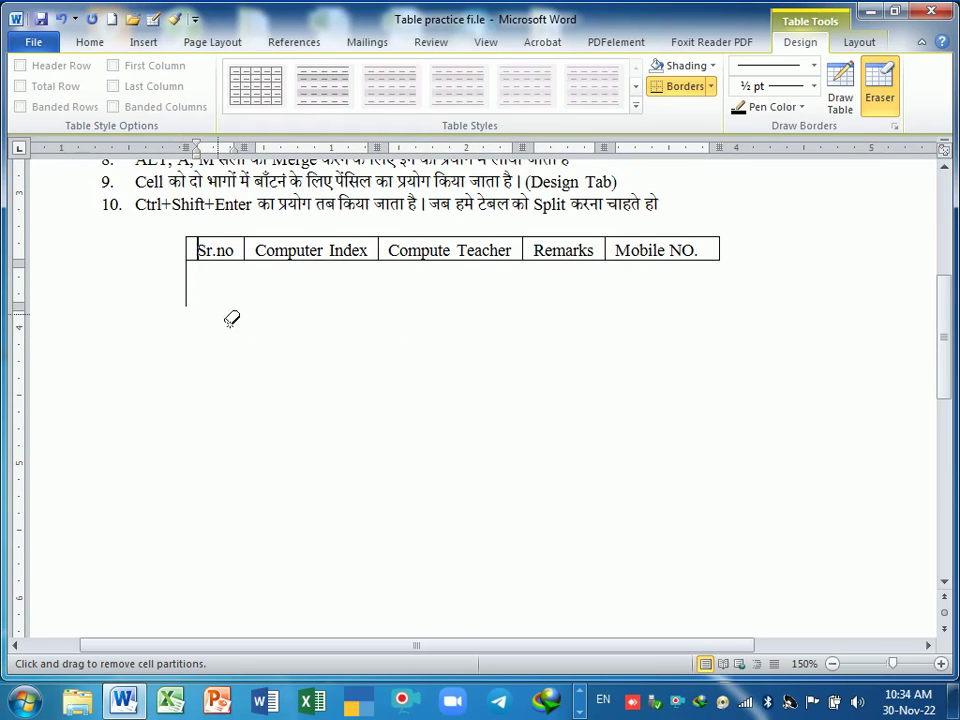
{"action": "left_click", "coordinate": [199, 303]}
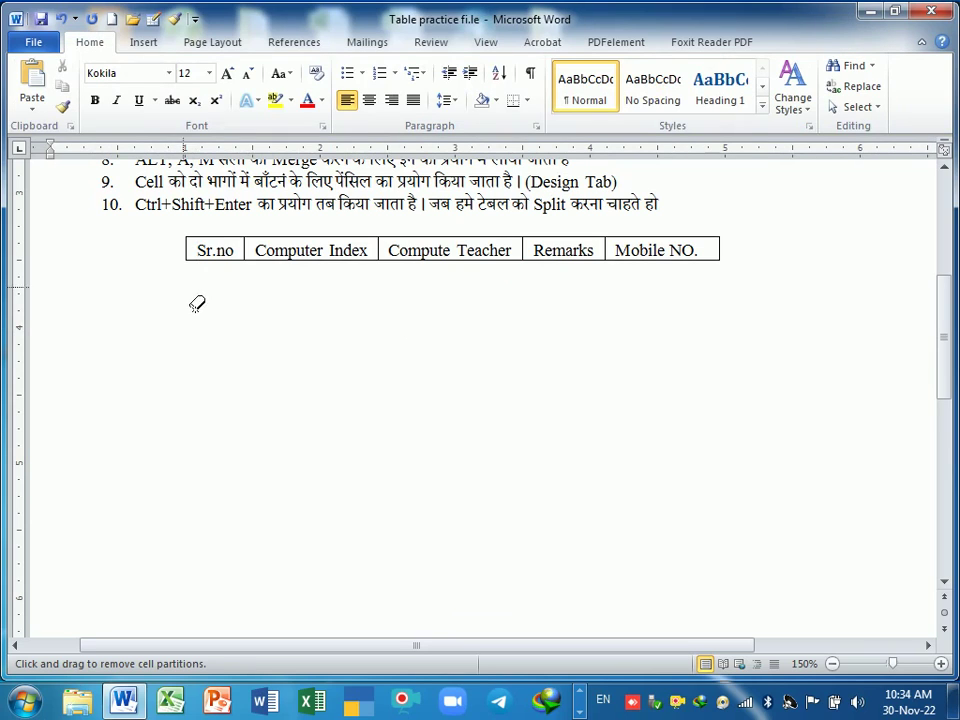
{"action": "key", "text": "Escape"}
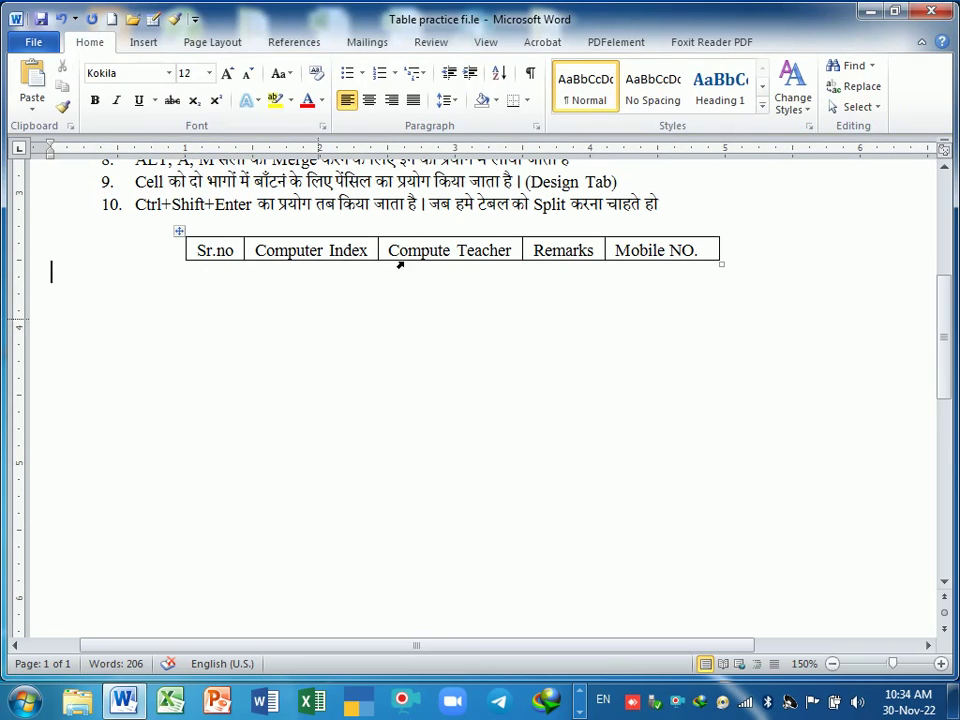
Insert a 5-column, 2-row table inside the cell by mistake, then undo it
{"action": "left_click", "coordinate": [144, 44]}
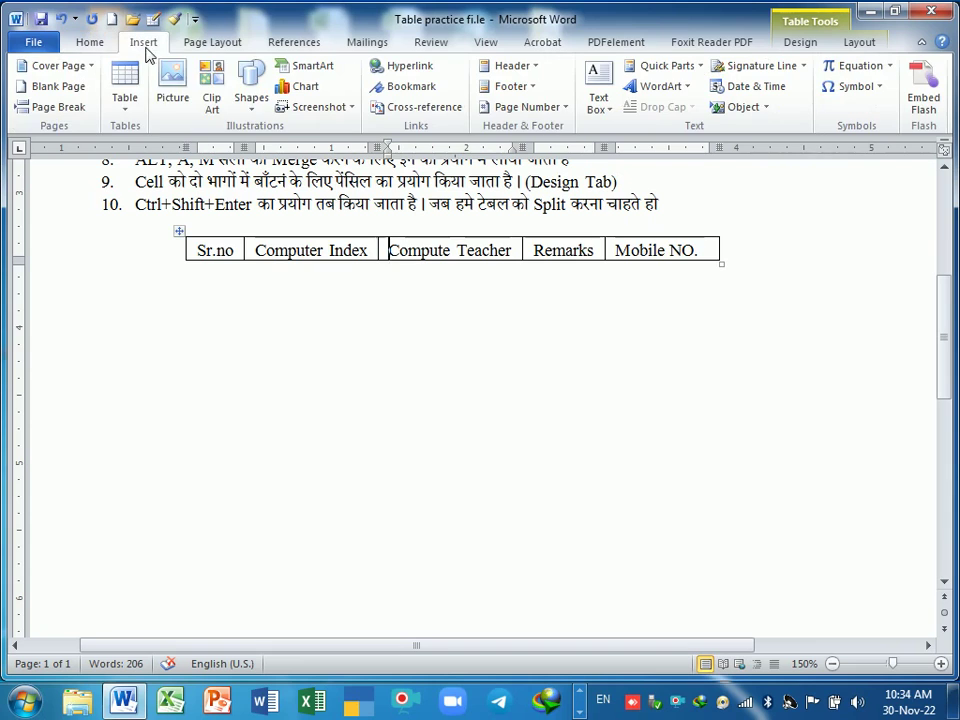
{"action": "left_click", "coordinate": [134, 111]}
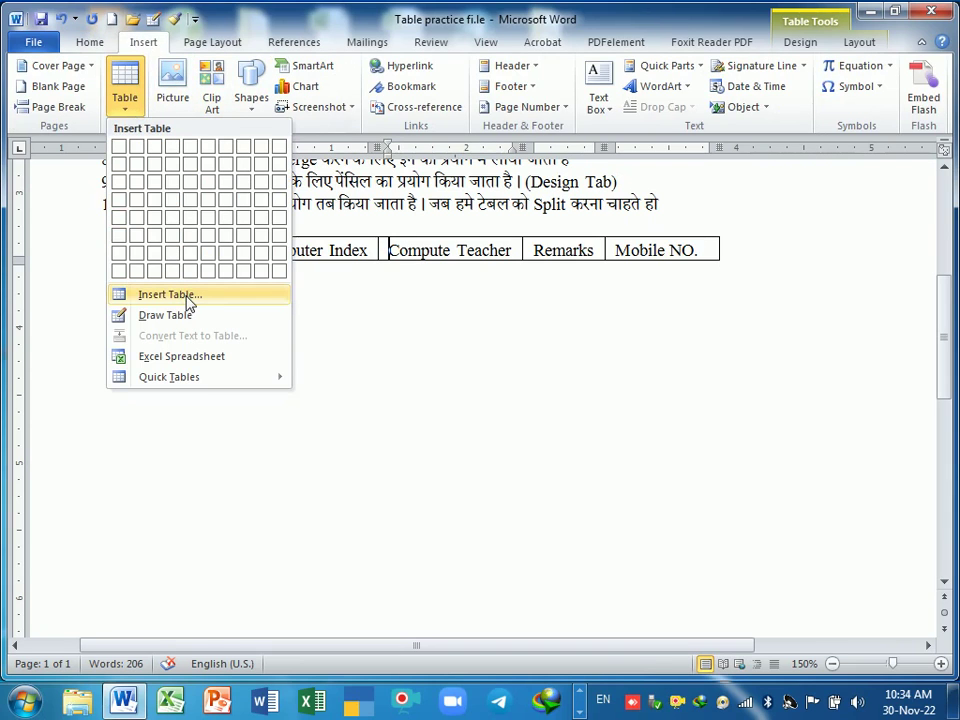
{"action": "left_click", "coordinate": [187, 298]}
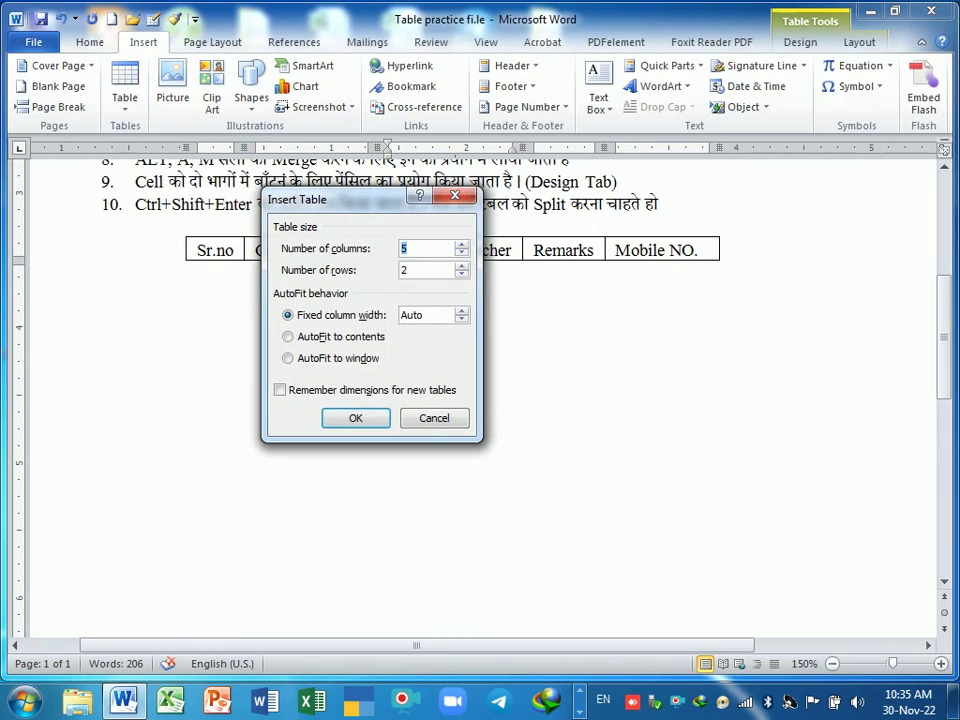
{"action": "left_click", "coordinate": [367, 421]}
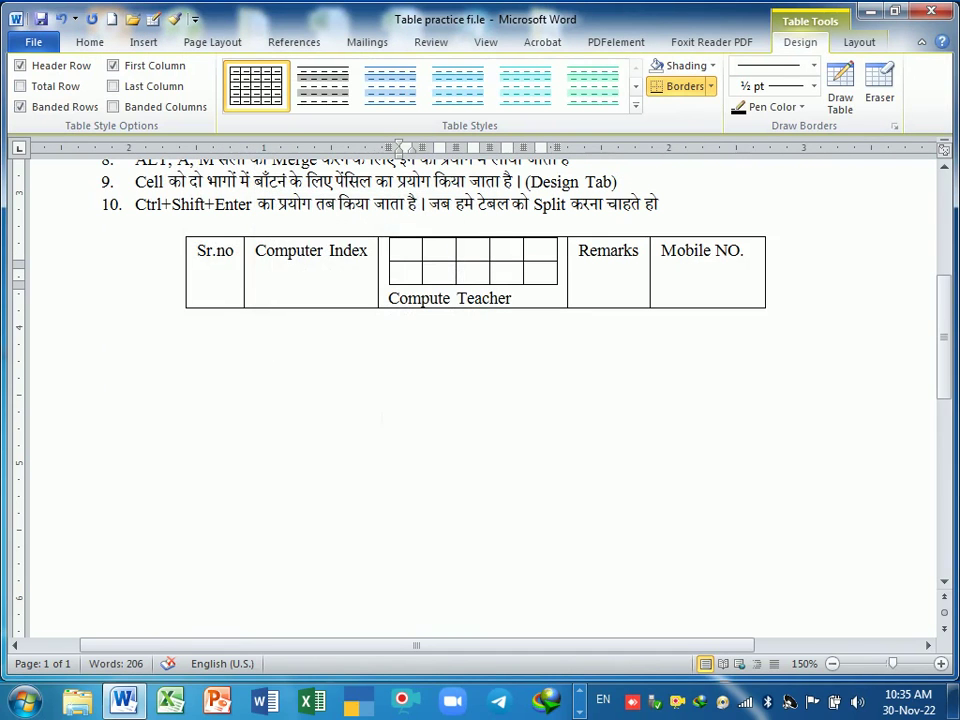
{"action": "key", "text": "ctrl+z"}
Select the small table's header row and delete its text
{"action": "left_click", "coordinate": [58, 293]}
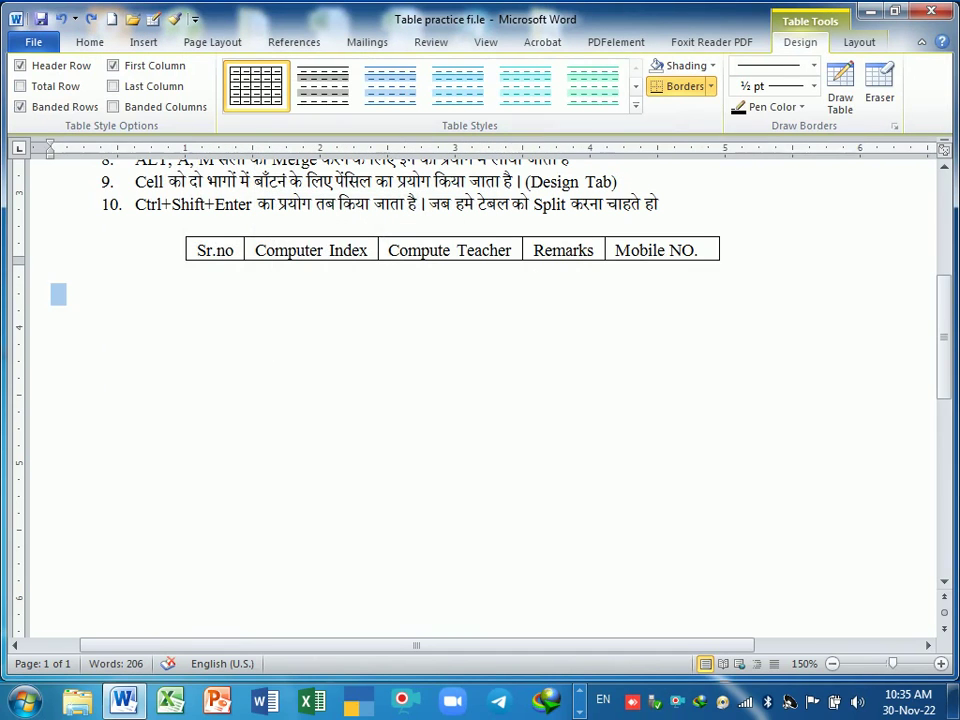
{"action": "left_click_drag", "start_coordinate": [728, 250], "coordinate": [195, 250]}
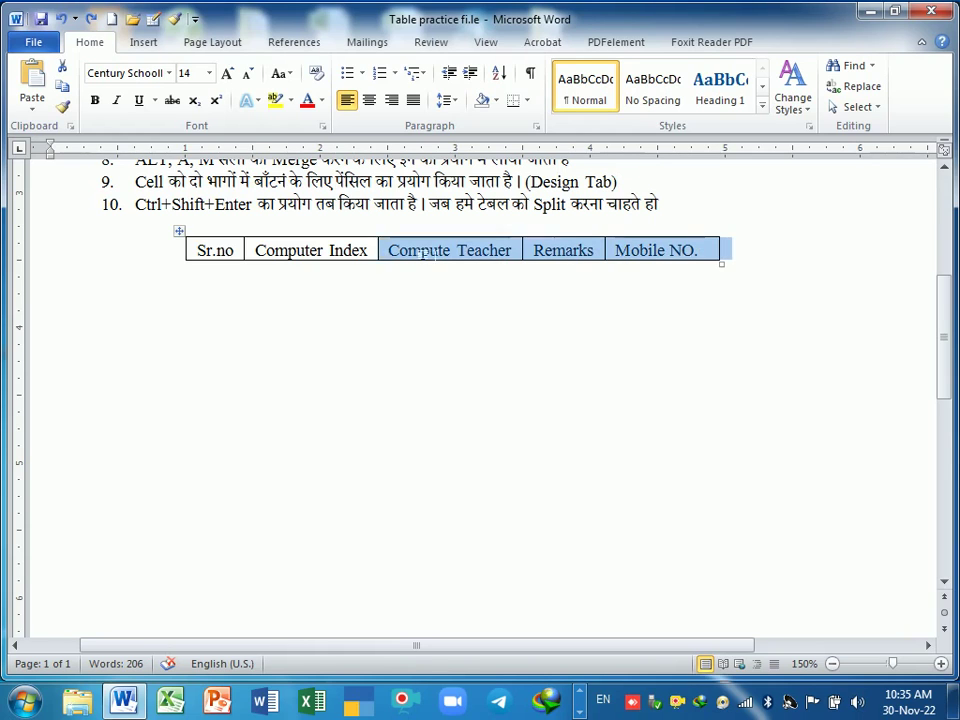
{"action": "key", "text": "Delete"}
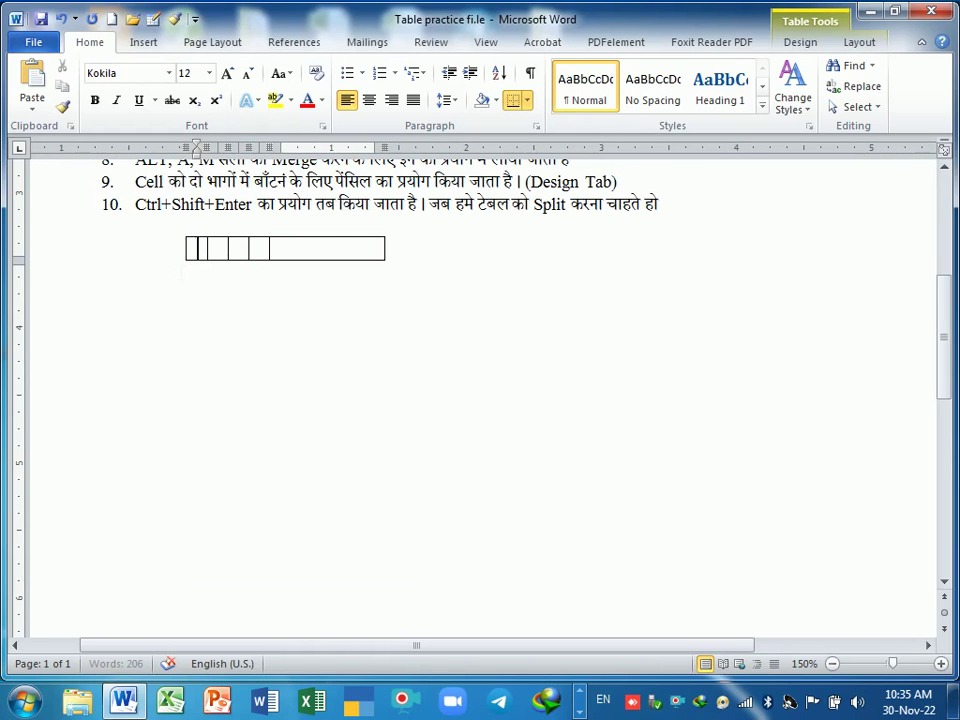
Insert a new 5-column, 2-row table on the empty last line below the small table
{"action": "left_click", "coordinate": [127, 496]}
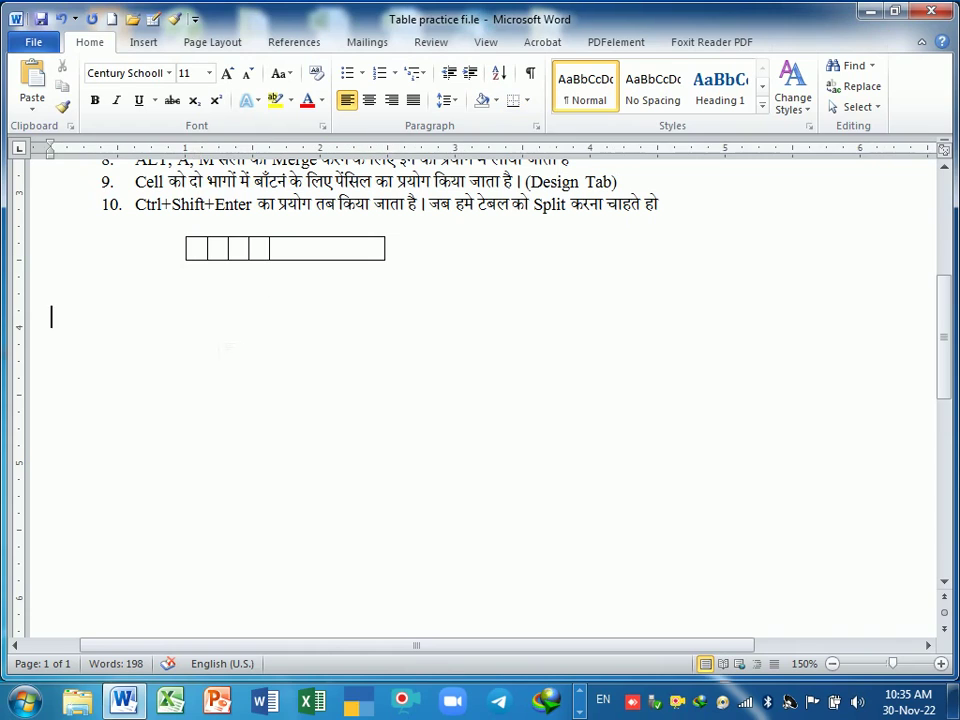
{"action": "left_click", "coordinate": [143, 42]}
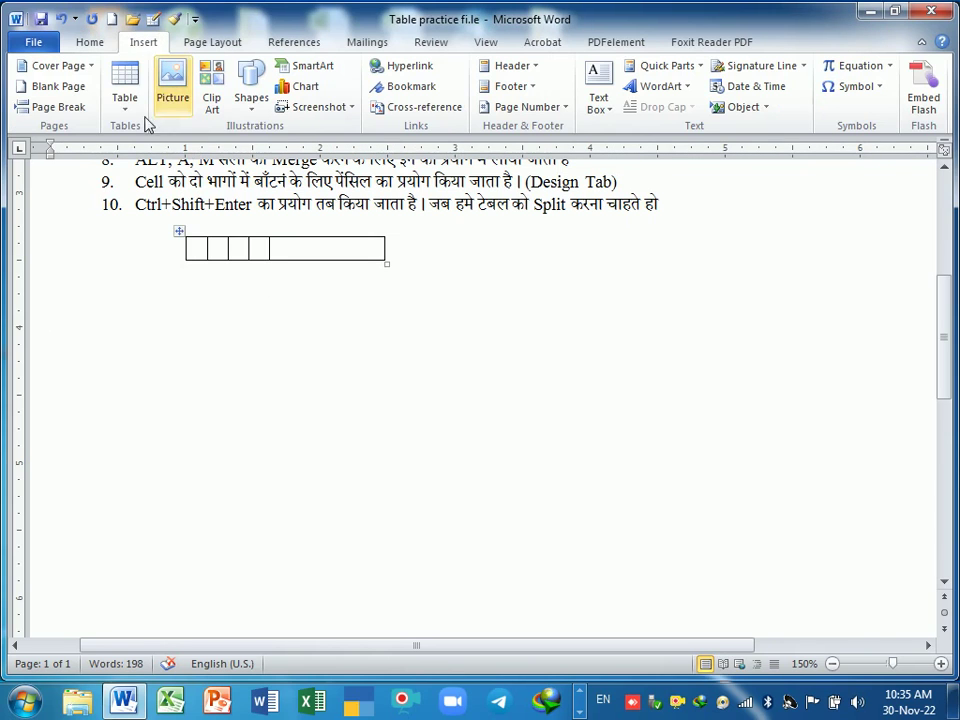
{"action": "left_click", "coordinate": [125, 90]}
{"action": "left_click", "coordinate": [172, 295]}
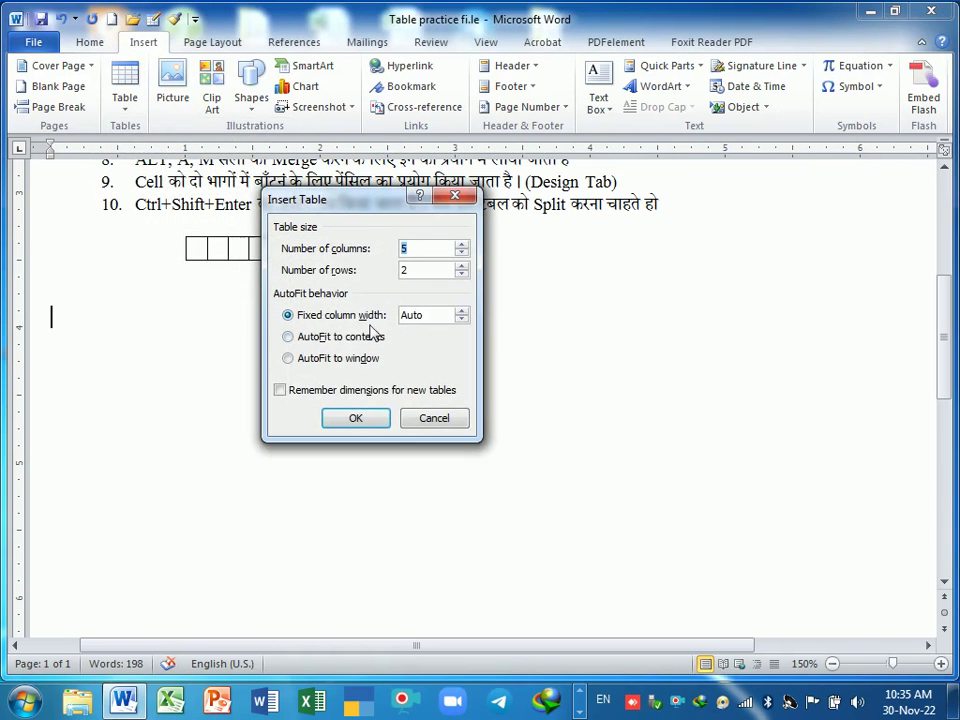
{"action": "left_click", "coordinate": [372, 418]}
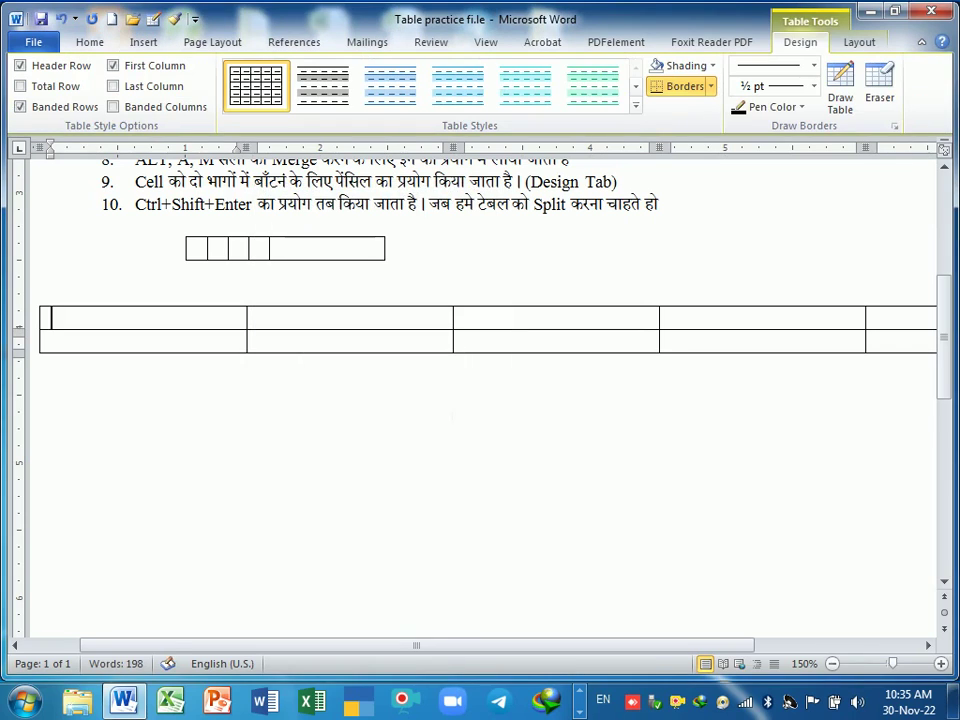
{"action": "scroll", "coordinate": [480, 400], "scroll_direction": "down", "scroll_amount": 2, "text": "ctrl"}
{"action": "scroll", "coordinate": [480, 400], "scroll_direction": "up", "scroll_amount": 1}
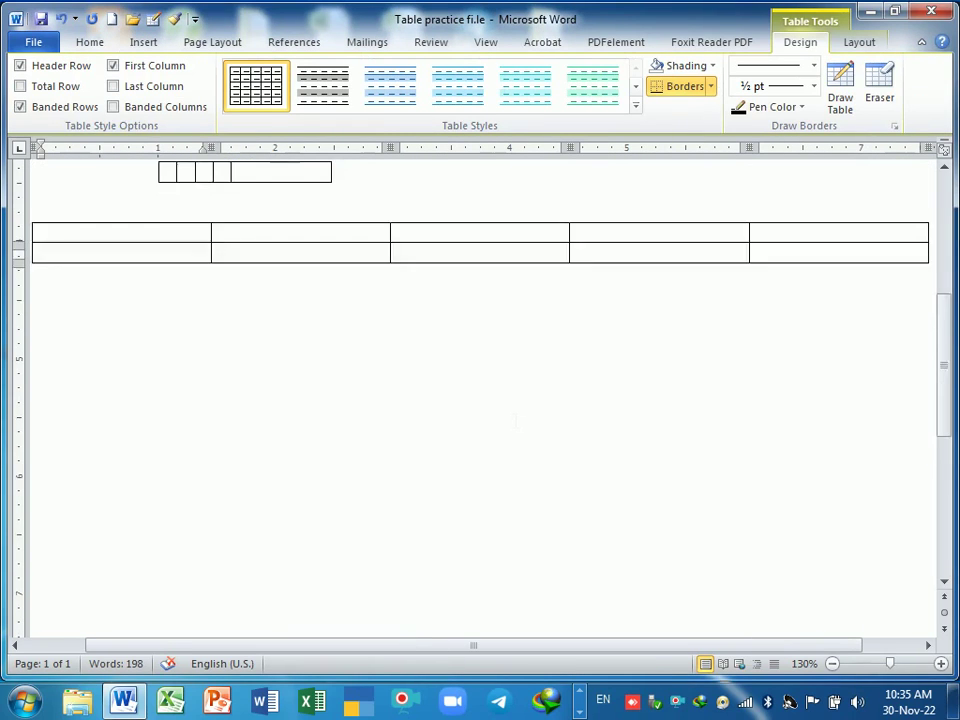
{"action": "scroll", "coordinate": [480, 400], "scroll_direction": "up", "scroll_amount": 1}
{"action": "scroll", "coordinate": [480, 400], "scroll_direction": "down", "scroll_amount": 1, "text": "ctrl"}
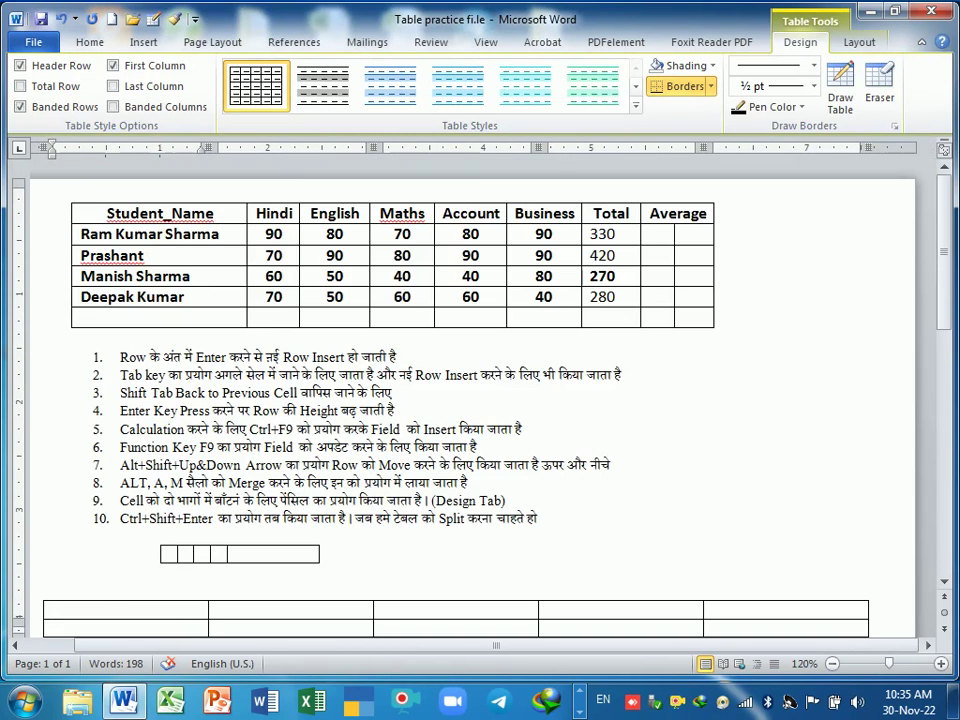
{"action": "scroll", "coordinate": [480, 400], "scroll_direction": "down", "scroll_amount": 2}
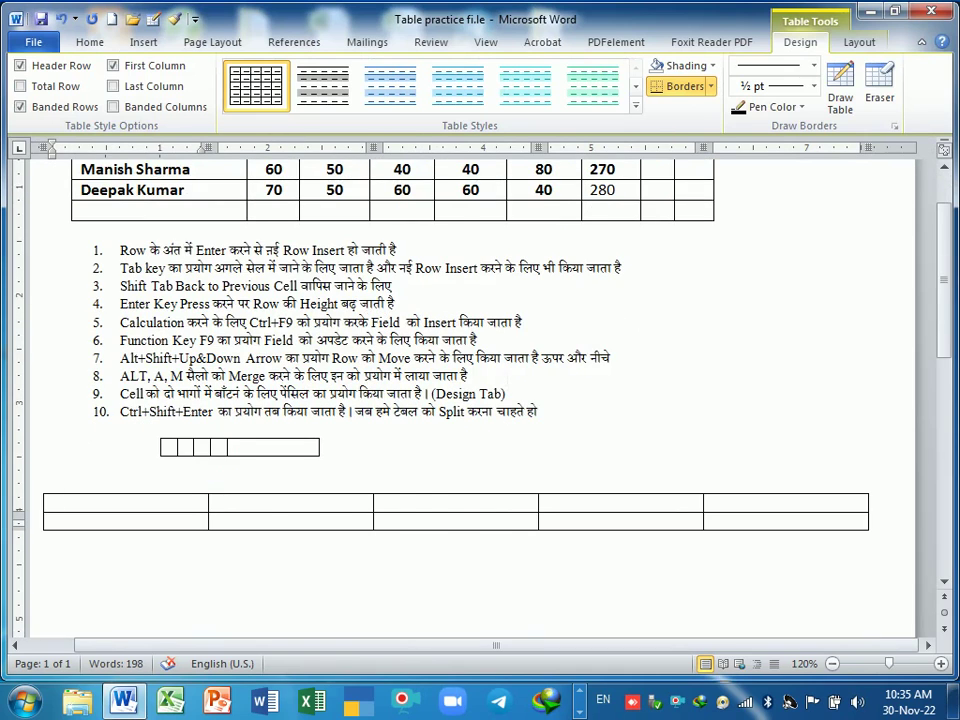
{"action": "scroll", "coordinate": [480, 400], "scroll_direction": "down", "scroll_amount": 1, "text": "ctrl"}
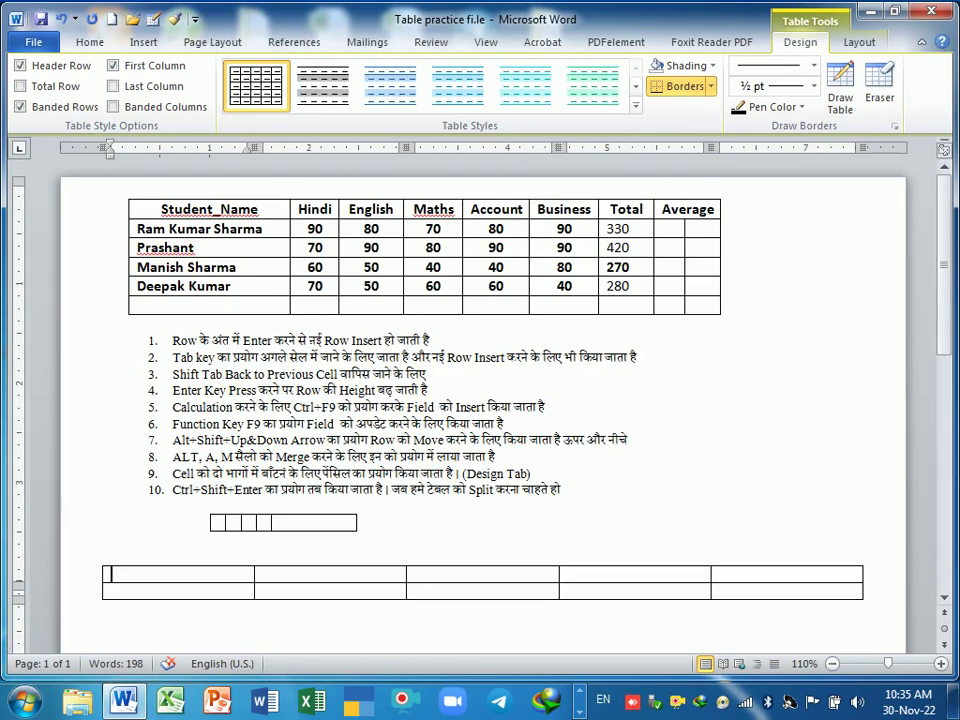
{"action": "scroll", "coordinate": [527, 349], "scroll_direction": "up", "scroll_amount": 1, "text": "ctrl"}
{"action": "scroll", "coordinate": [527, 349], "scroll_direction": "up", "scroll_amount": 1, "text": "ctrl"}
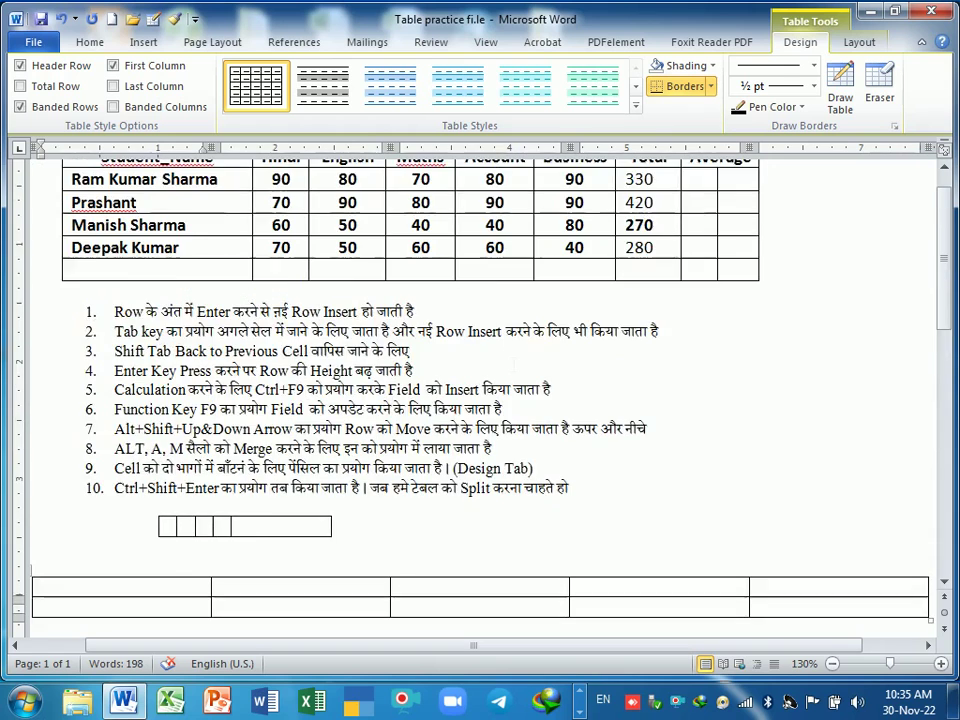
{"action": "scroll", "coordinate": [525, 304], "scroll_direction": "up", "scroll_amount": 1}
{"action": "left_click", "coordinate": [775, 327]}
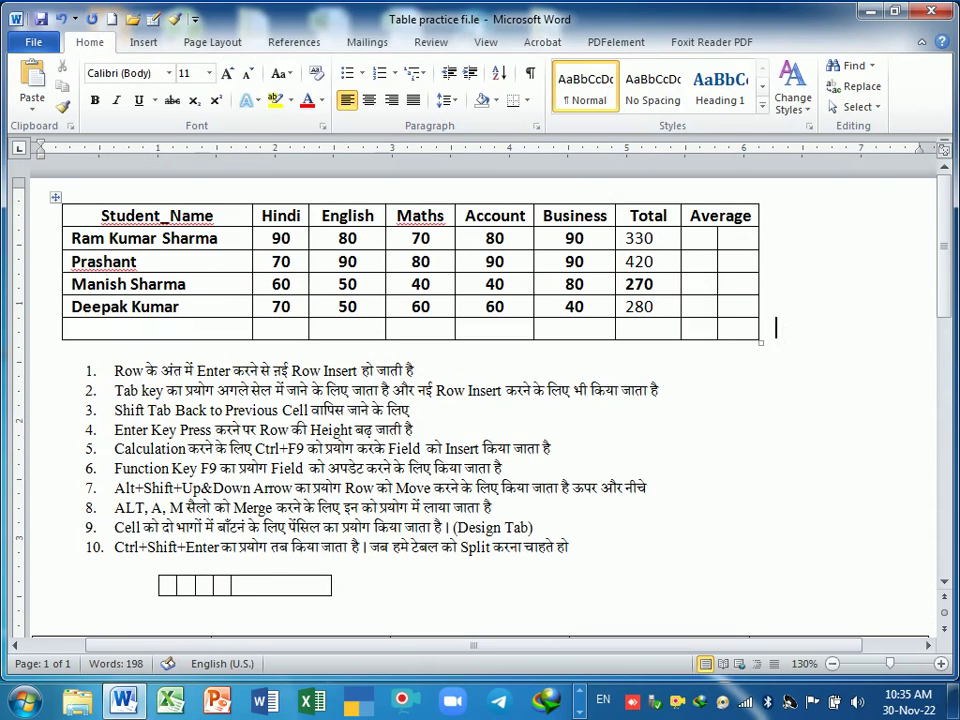
Add a blank line below the marks table, undoing and restoring its empty last row
{"action": "key", "text": "Return"}
{"action": "key", "text": "Return"}
{"action": "key", "text": "Return"}
{"action": "key", "text": "Return"}
{"action": "key", "text": "Return"}
{"action": "key", "text": "Return"}
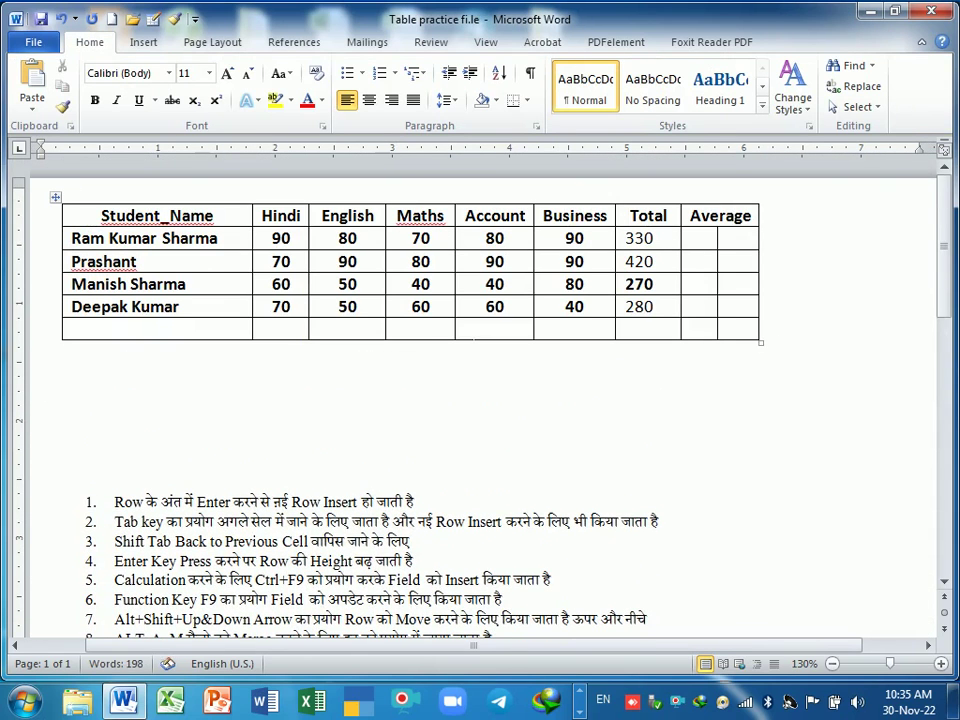
{"action": "left_click", "coordinate": [347, 329]}
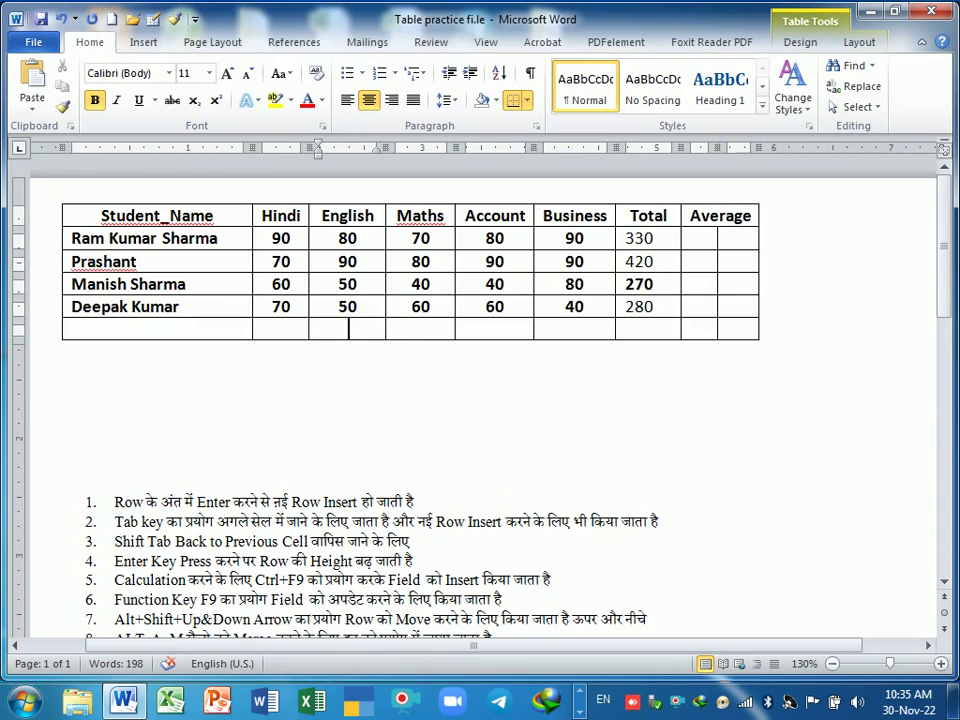
{"action": "key", "text": "ctrl+z"}
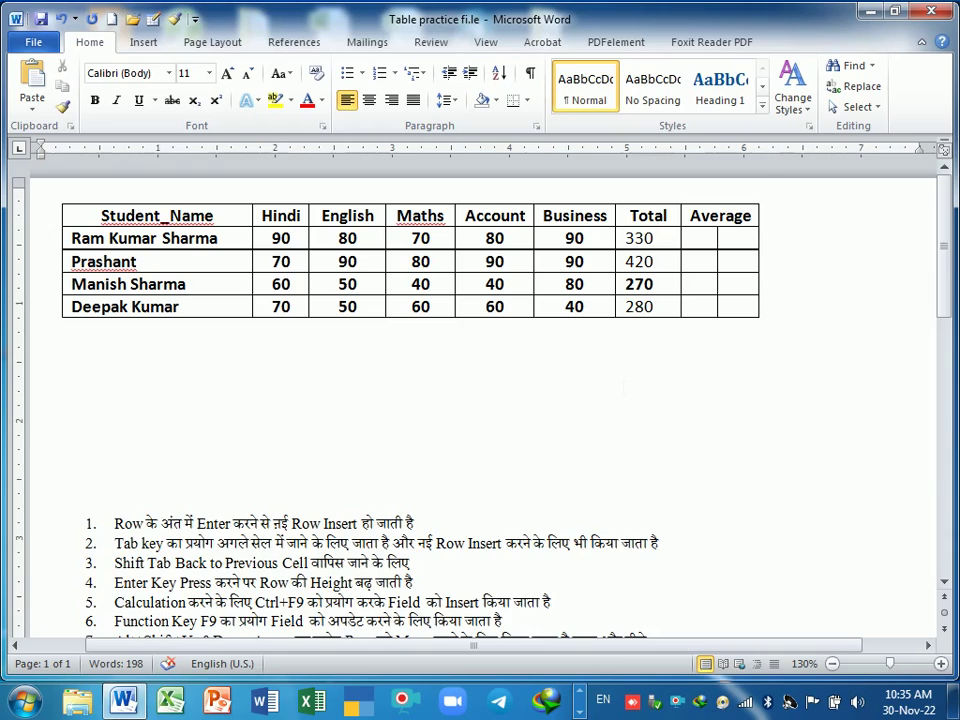
{"action": "key", "text": "ctrl+y"}
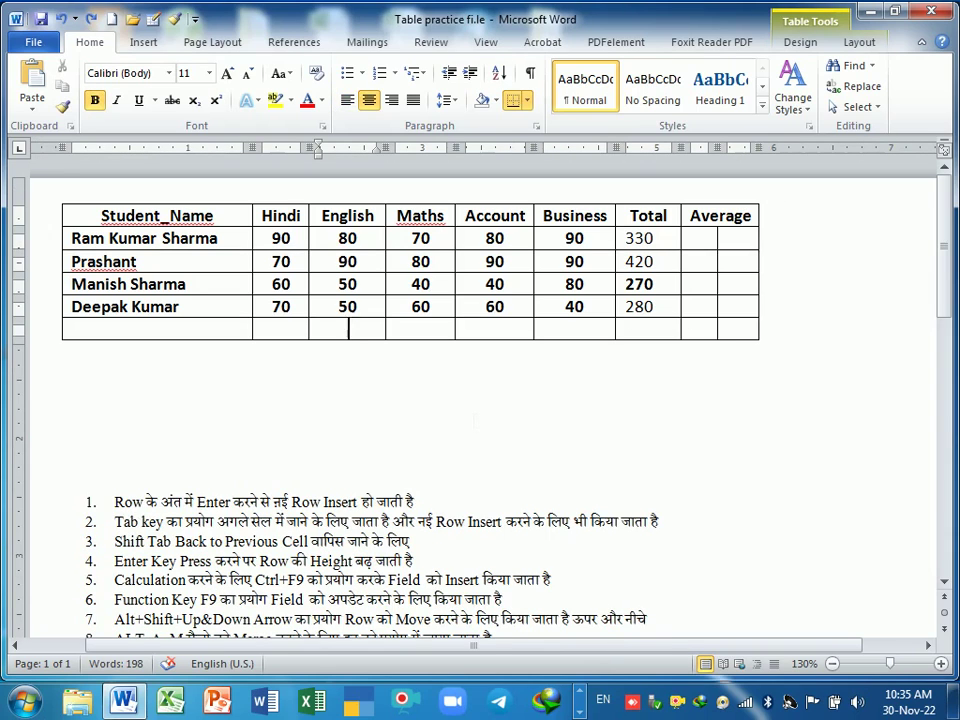
{"action": "left_click", "coordinate": [42, 372]}
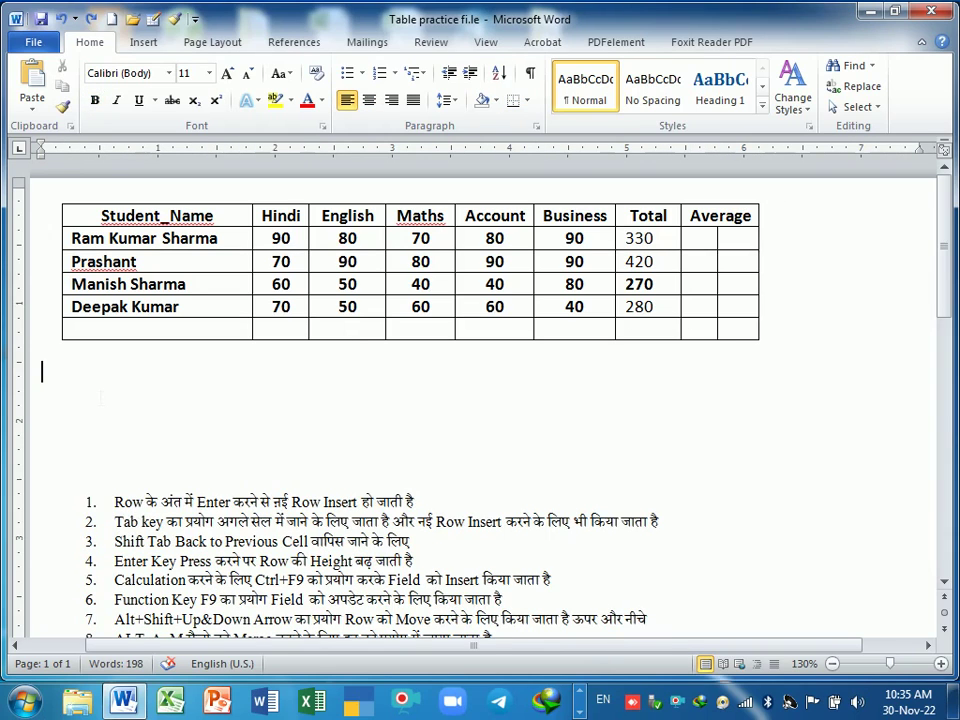
Insert a 4x1 table and type the headings Name, Address, Mobile and Class
{"action": "left_click", "coordinate": [143, 42]}
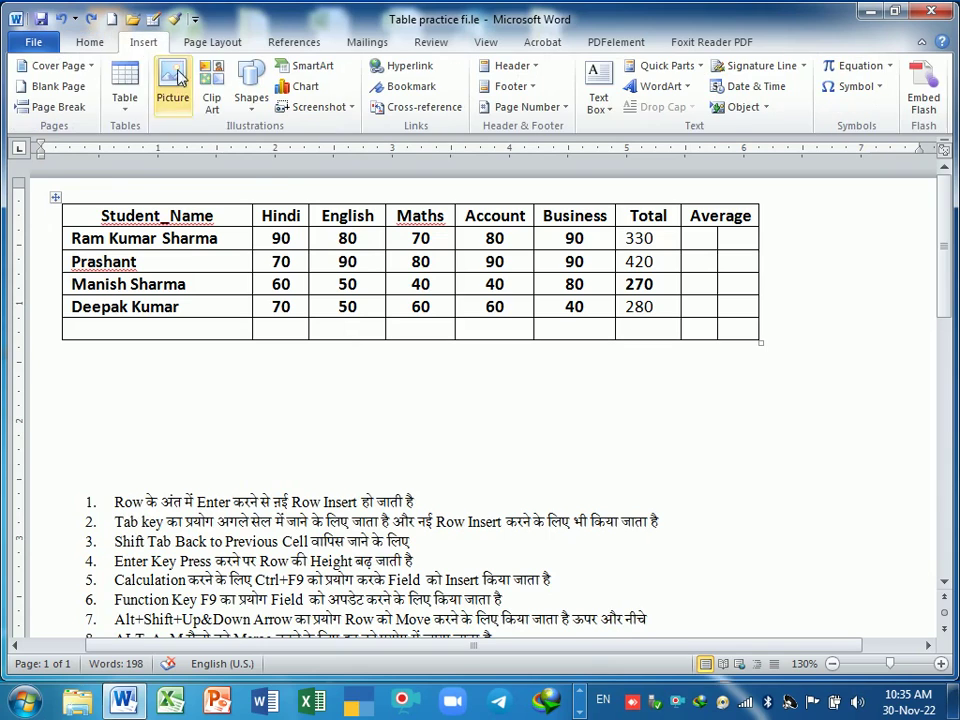
{"action": "left_click", "coordinate": [120, 105]}
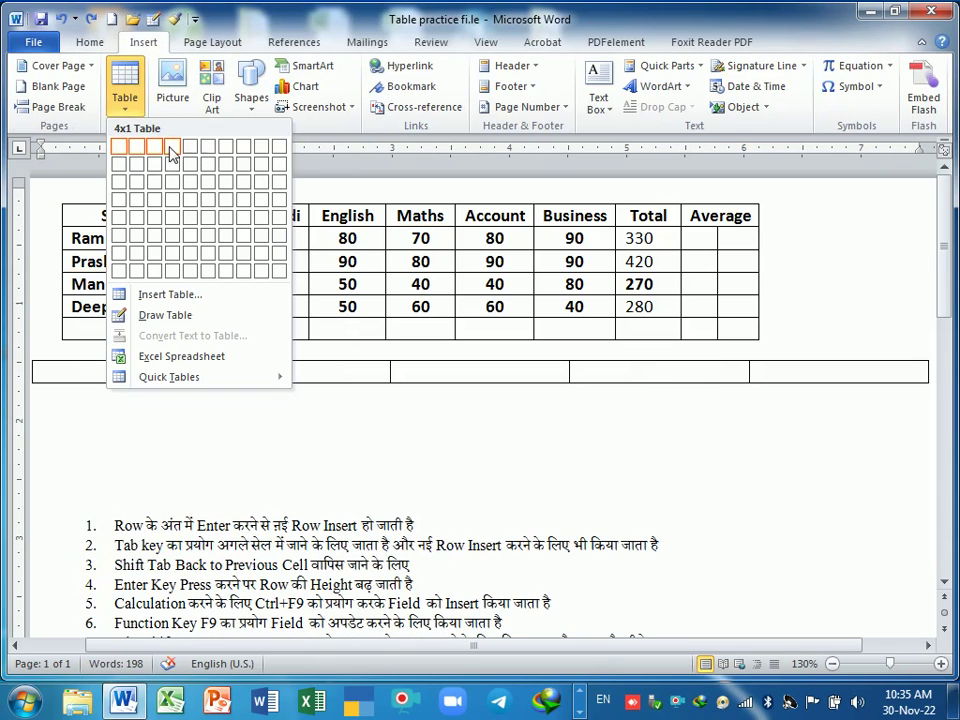
{"action": "left_click", "coordinate": [172, 153]}
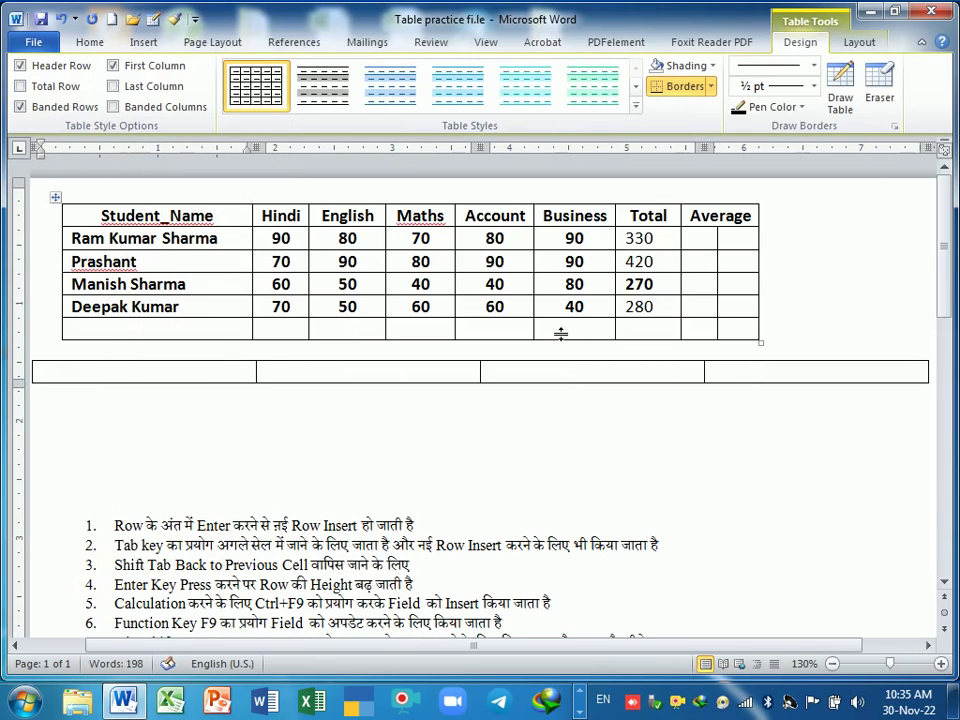
{"action": "type", "text": "name"}
{"action": "key", "text": "Tab"}
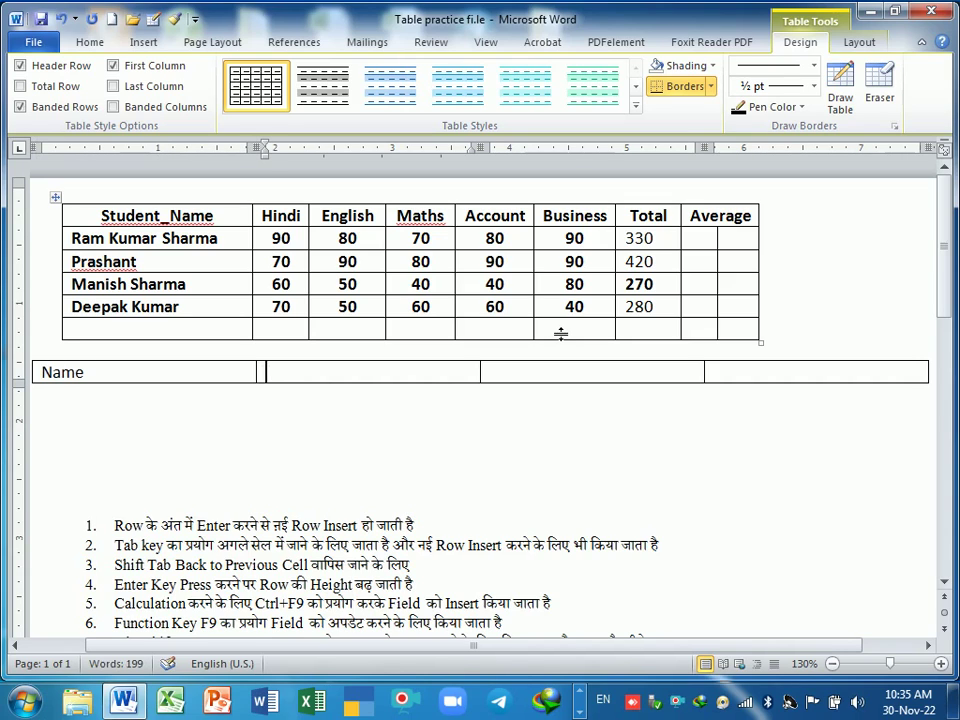
{"action": "type", "text": "address"}
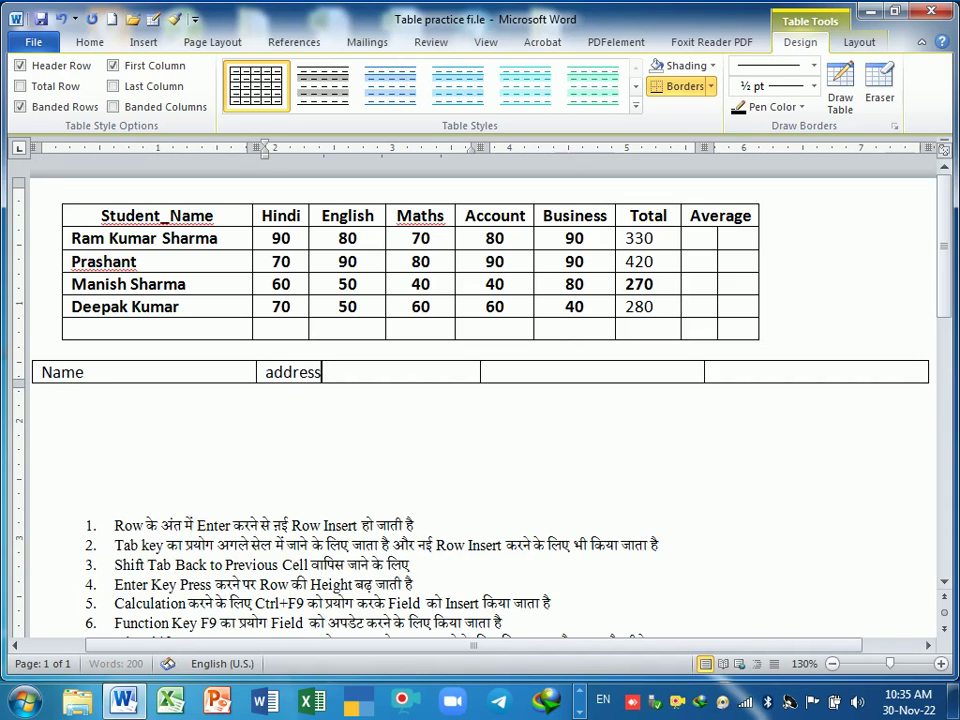
{"action": "key", "text": "Tab"}
{"action": "type", "text": "Mo9"}
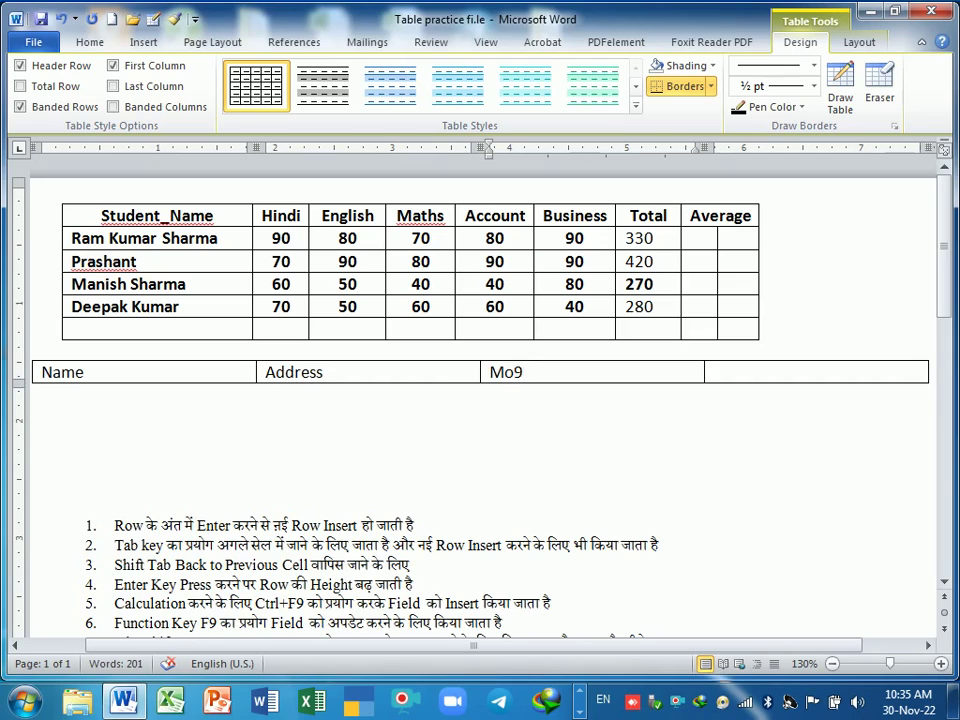
{"action": "type", "text": "\\"}
{"action": "key", "text": "BackSpace"}
{"action": "key", "text": "BackSpace"}
{"action": "type", "text": "bilen"}
{"action": "key", "text": "BackSpace"}
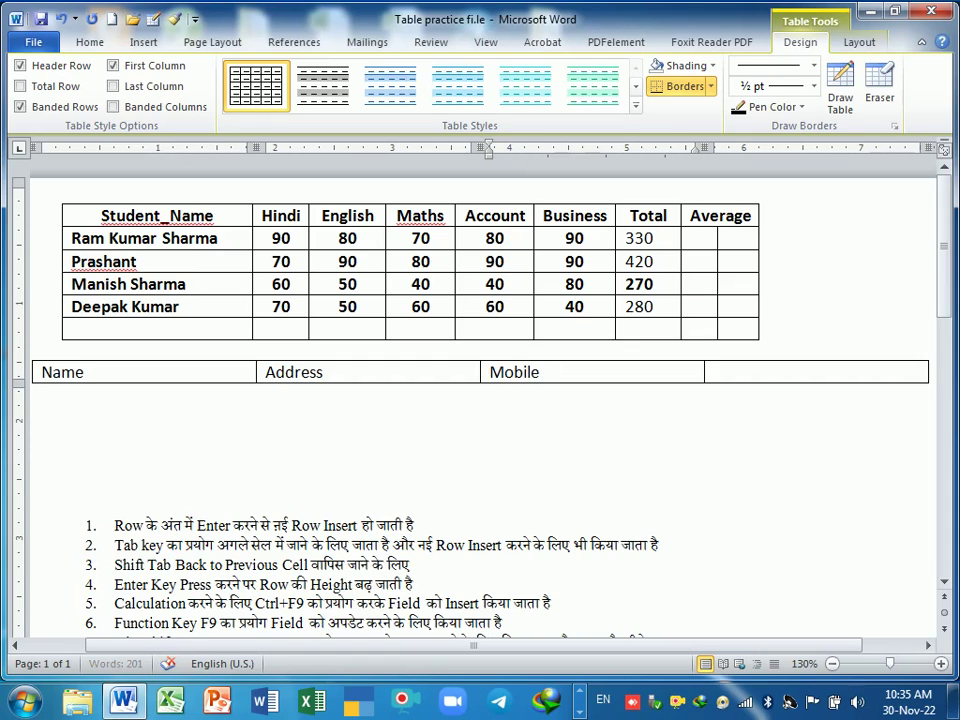
{"action": "key", "text": "Tab"}
{"action": "type", "text": "cla"}
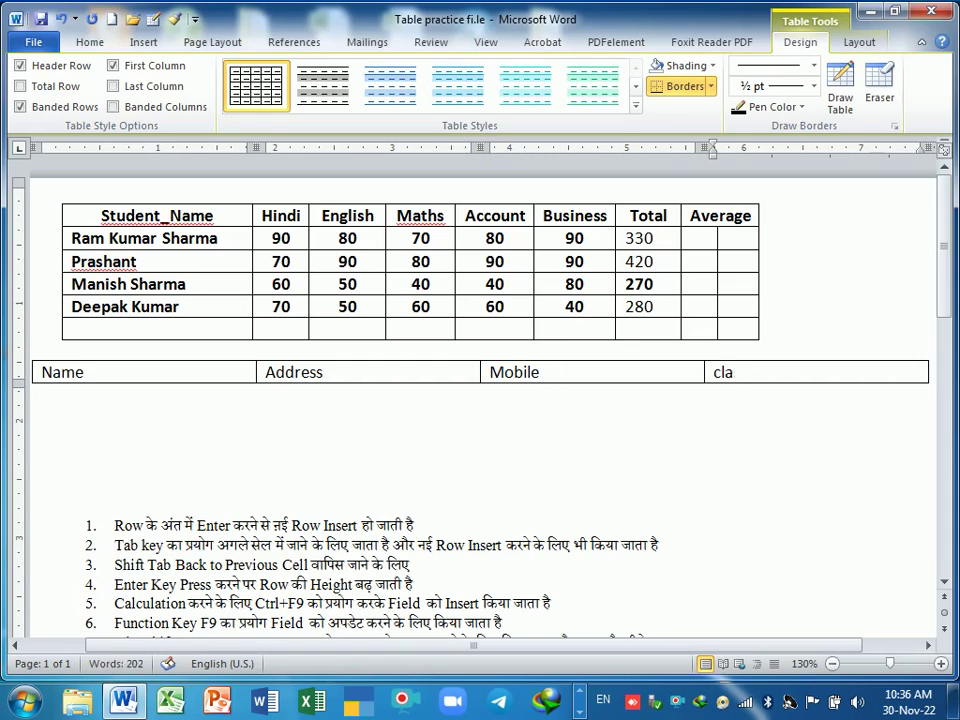
{"action": "type", "text": "ss"}
Add empty rows beneath the headings, then split the table below its header row
{"action": "key", "text": "Tab"}
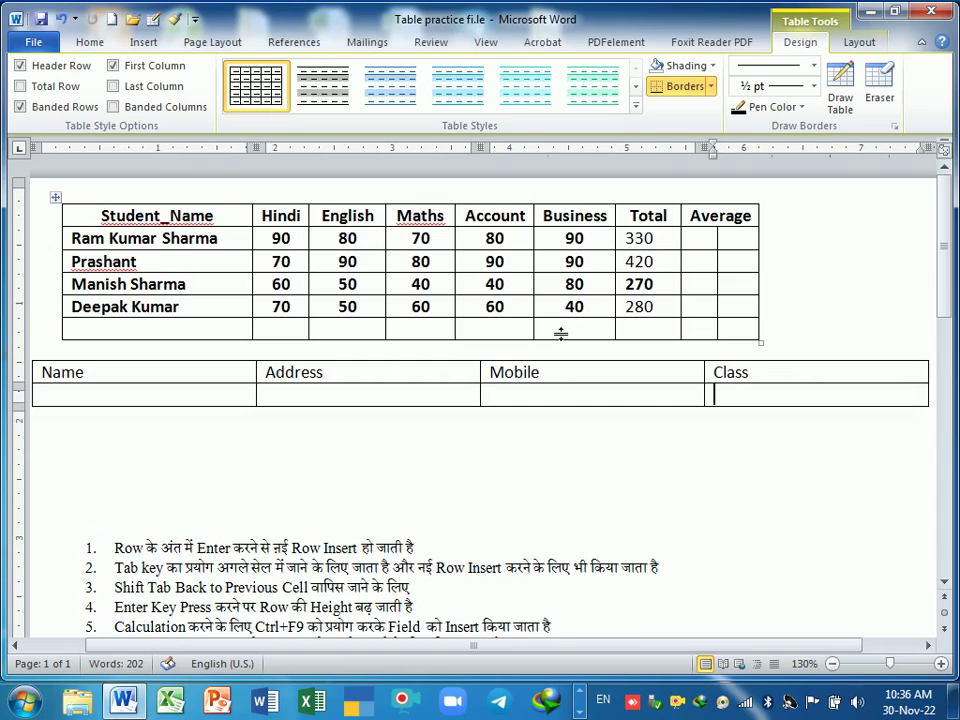
{"action": "key", "text": "Tab"}
{"action": "key", "text": "Tab"}
{"action": "key", "text": "Tab"}
{"action": "key", "text": "Tab"}
{"action": "key", "text": "Tab"}
{"action": "key", "text": "Tab"}
{"action": "key", "text": "Down"}
{"action": "key", "text": "Up"}
{"action": "key", "text": "Tab"}
{"action": "key", "text": "Tab"}
{"action": "key", "text": "Tab"}
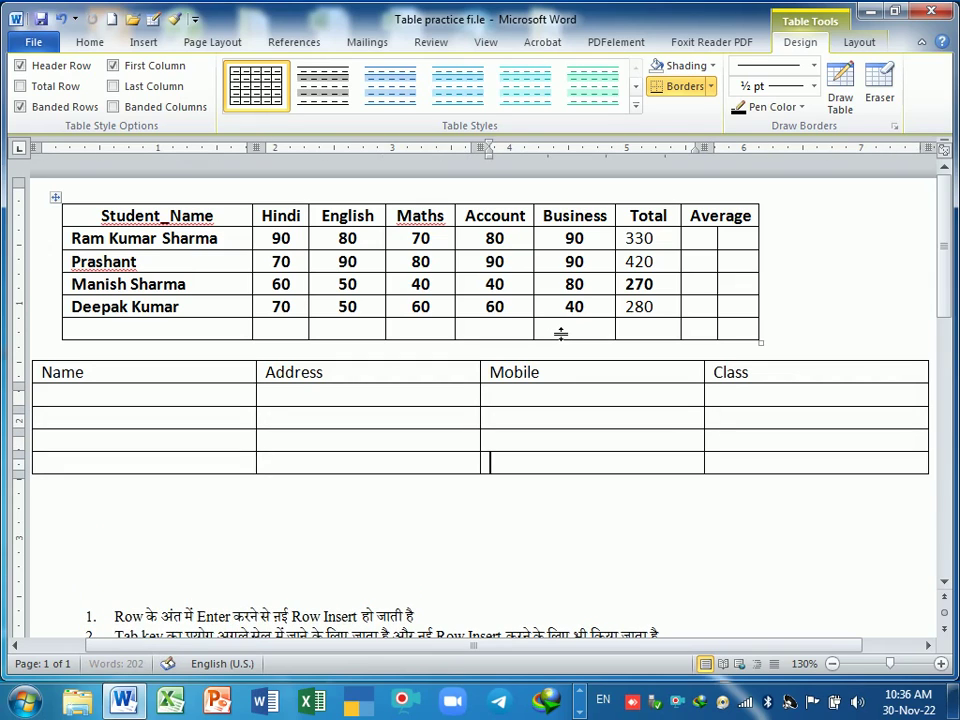
{"action": "key", "text": "Tab"}
{"action": "key", "text": "Tab"}
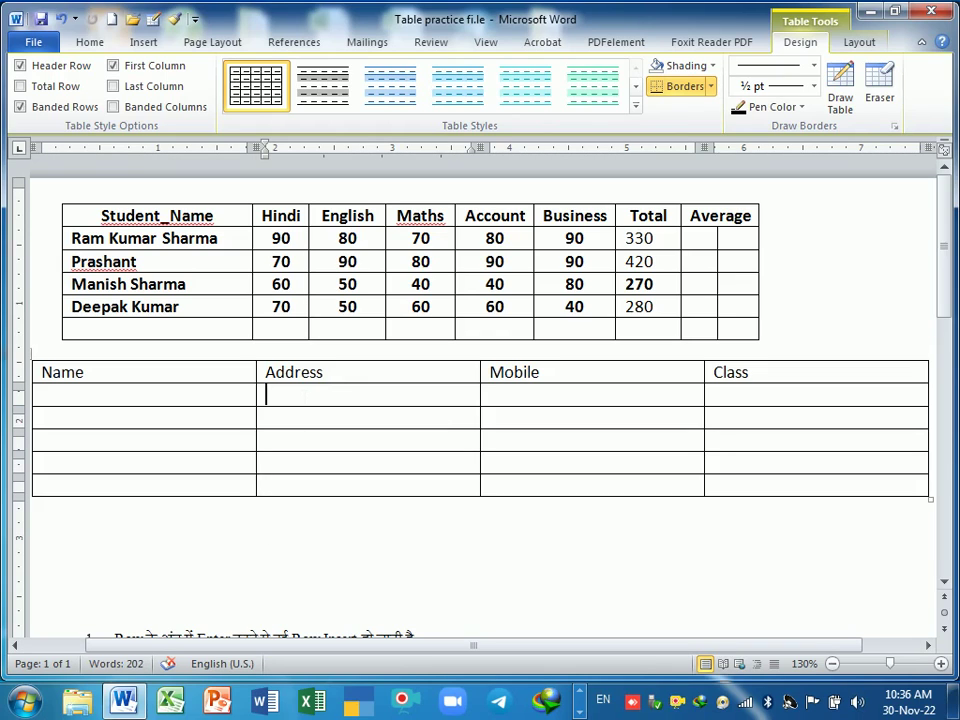
{"action": "key", "text": "ctrl+shift+Return"}
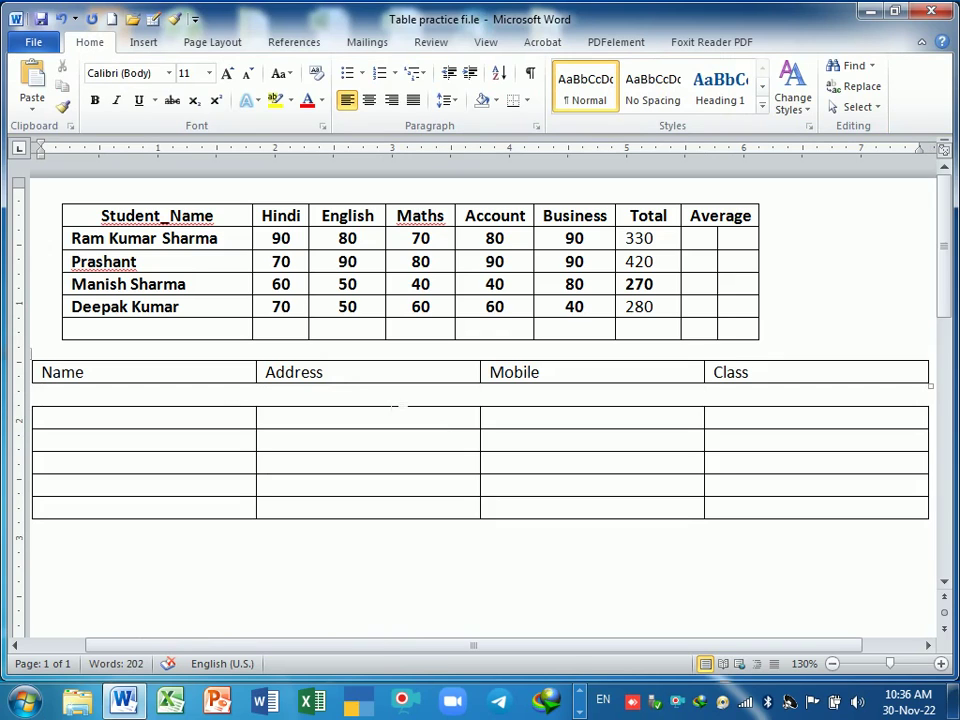
Split off each remaining empty row with Ctrl+Shift+Enter, separating all rows by blank lines
{"action": "left_click", "coordinate": [341, 446]}
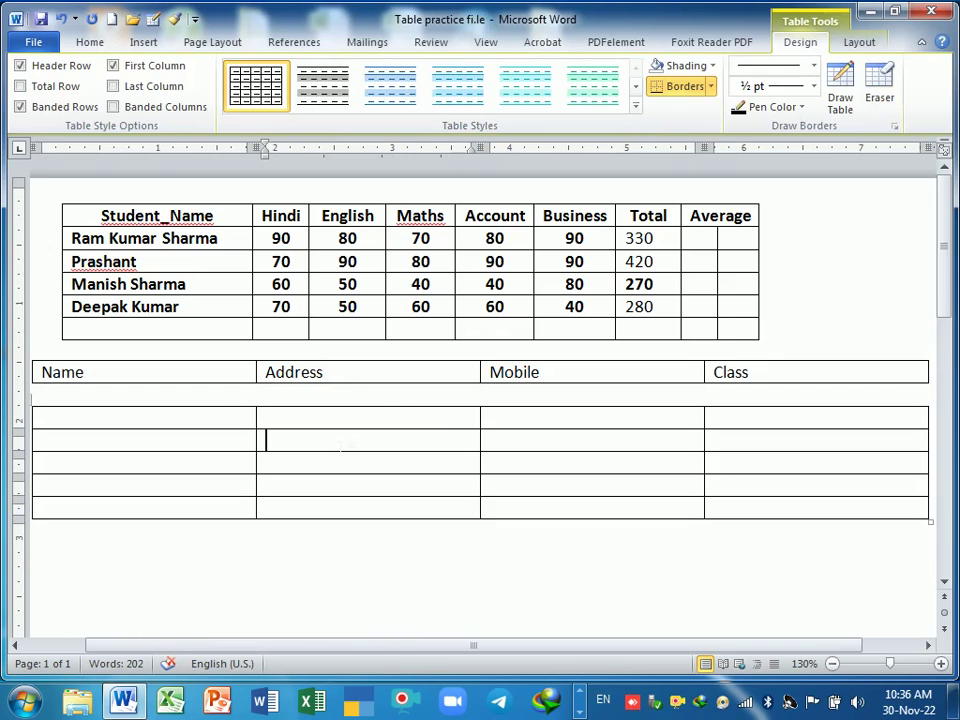
{"action": "key", "text": "ctrl+shift+Return"}
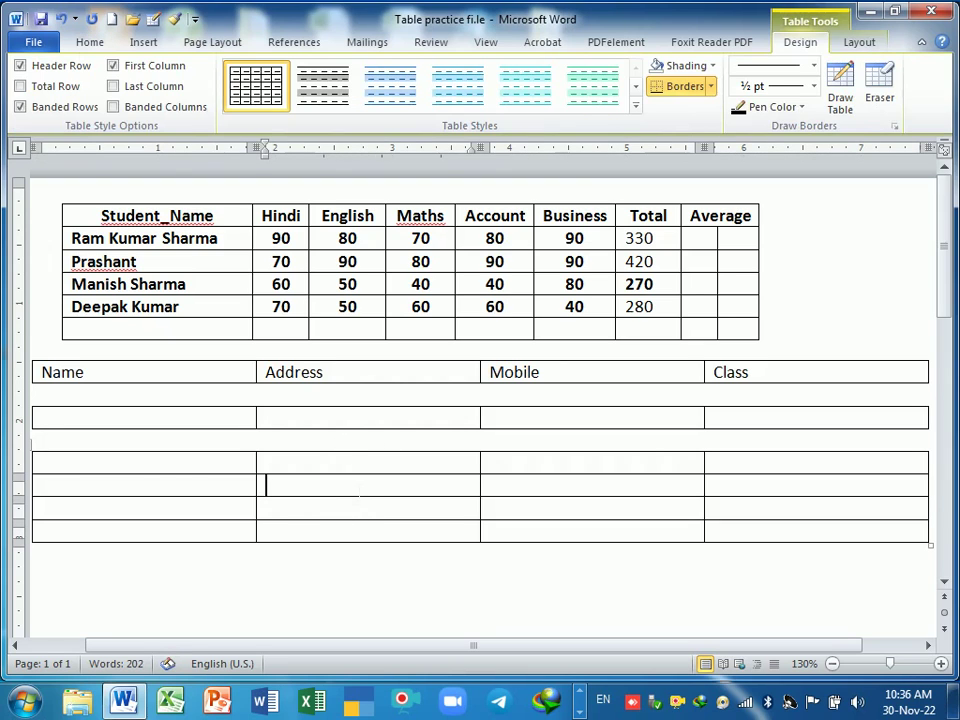
{"action": "key", "text": "ctrl+shift+Return"}
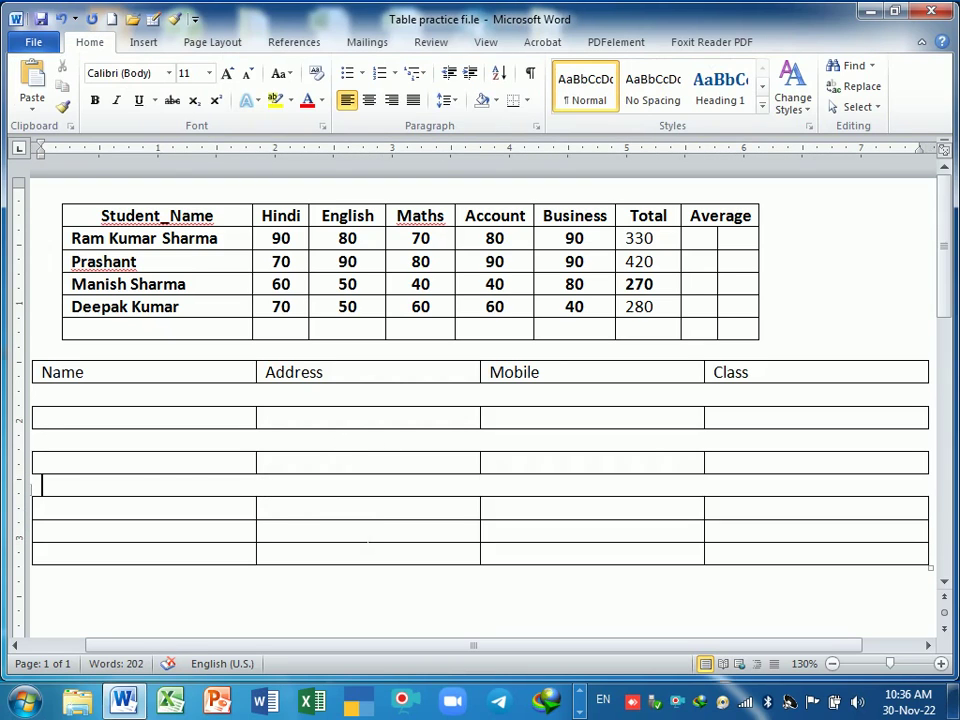
{"action": "key", "text": "Down"}
{"action": "key", "text": "Down"}
{"action": "key", "text": "ctrl+shift+Return"}
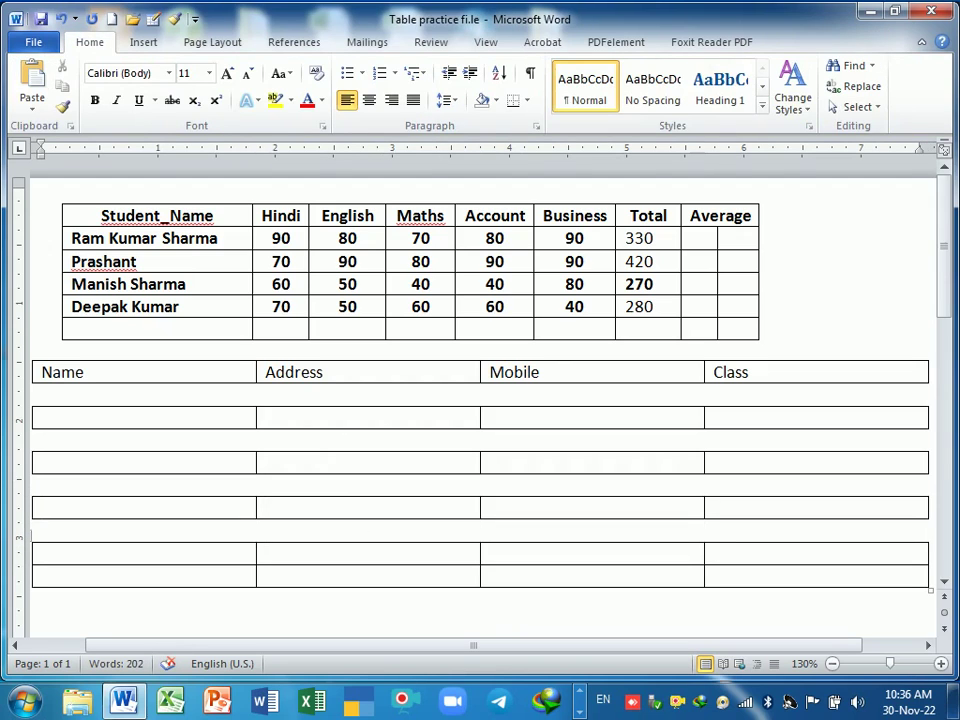
{"action": "key", "text": "Down"}
{"action": "key", "text": "ctrl+shift+Return"}
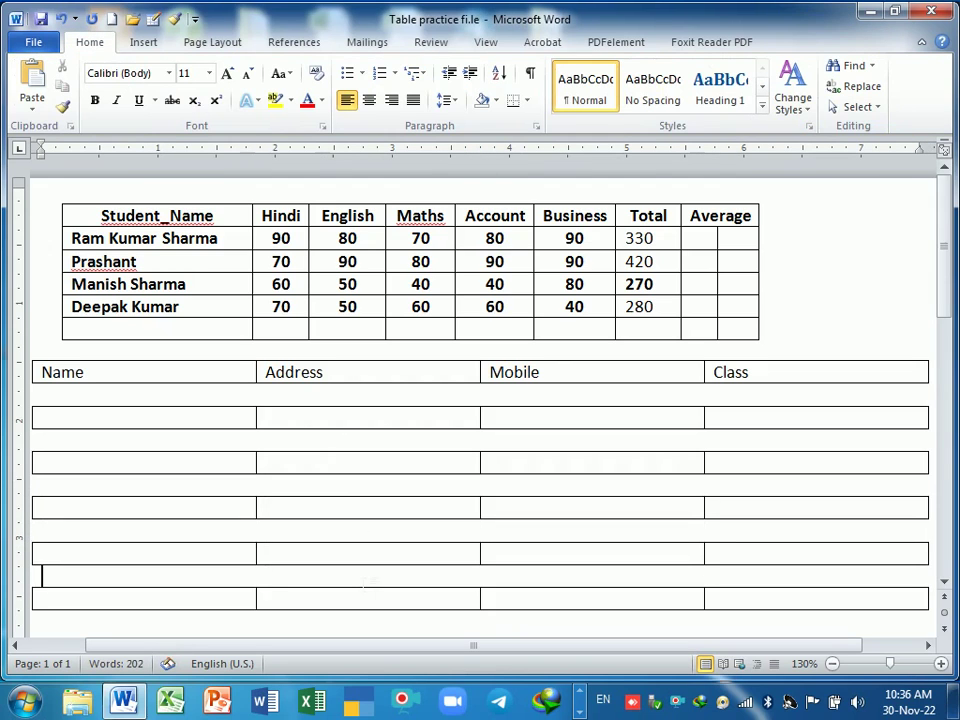
{"action": "scroll", "coordinate": [660, 512], "scroll_direction": "down", "scroll_amount": 1, "text": "ctrl"}
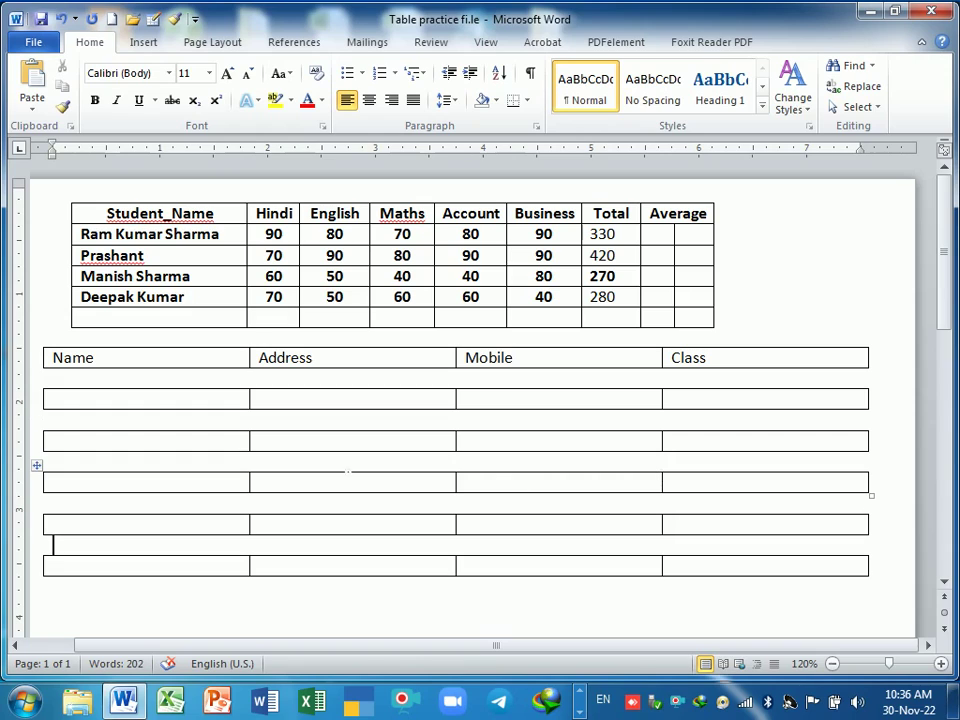
Delete the blank paragraphs between the pieces to merge all five empty rows back under the header
{"action": "left_click", "coordinate": [86, 381]}
{"action": "key", "text": "Delete"}
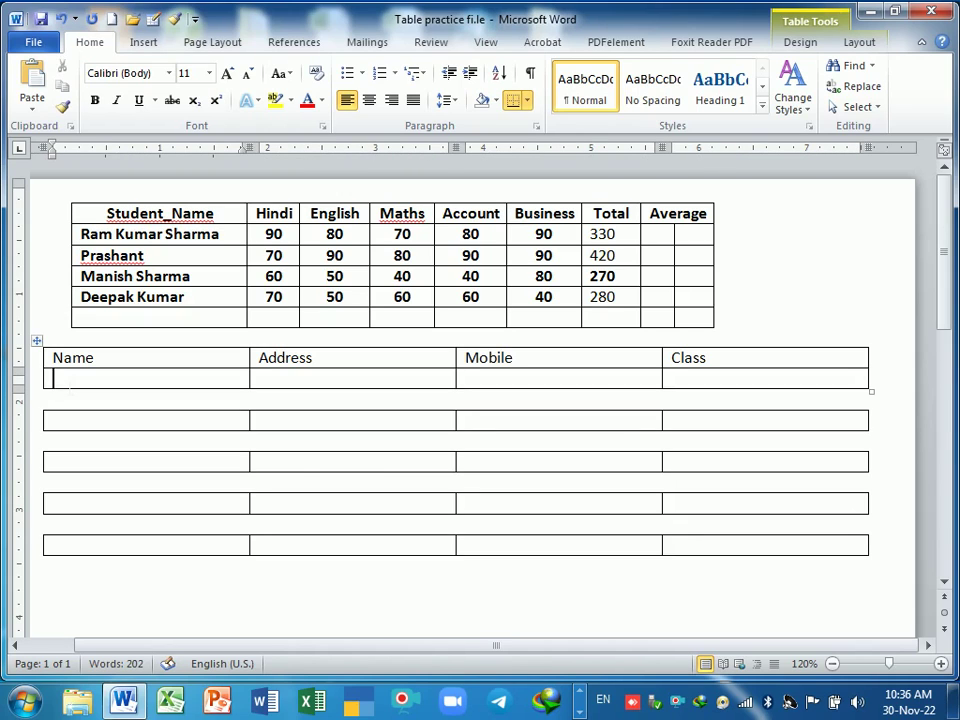
{"action": "key", "text": "Down"}
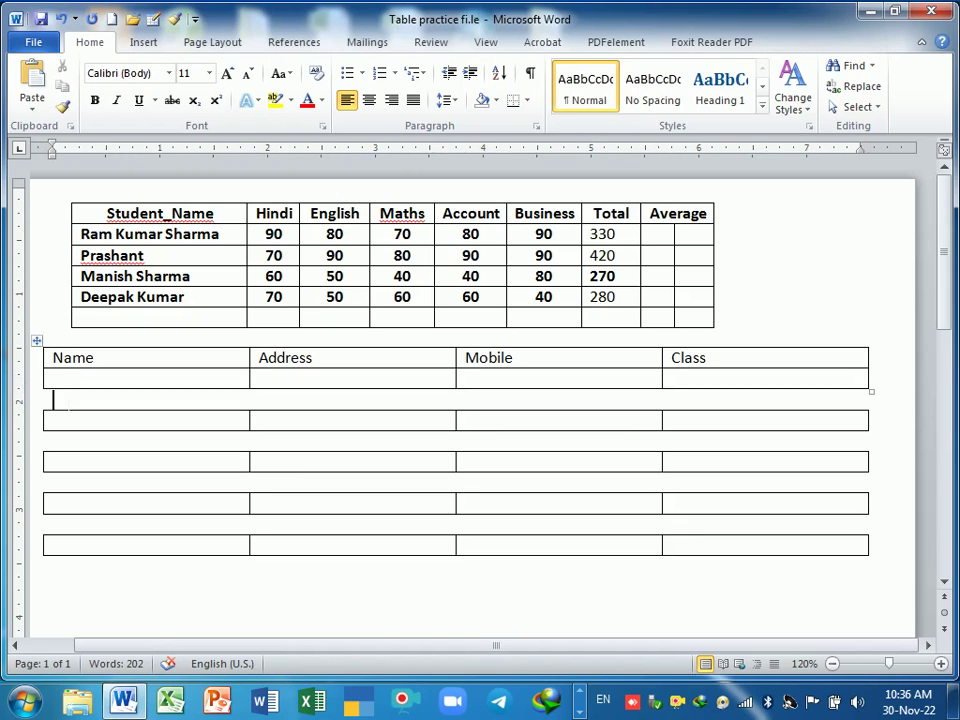
{"action": "key", "text": "Delete"}
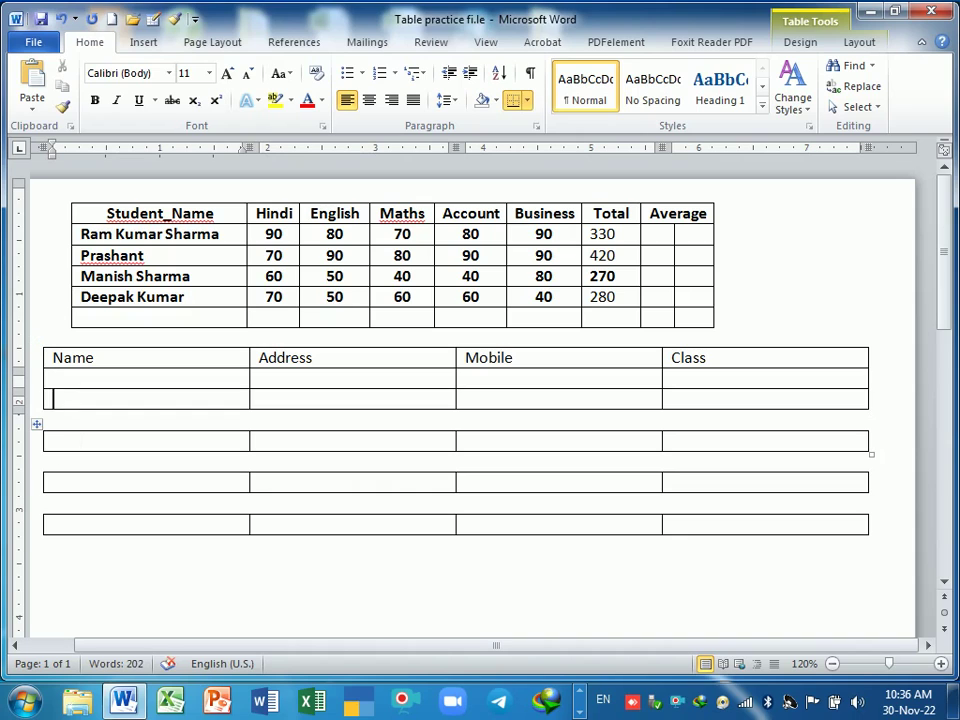
{"action": "key", "text": "Delete"}
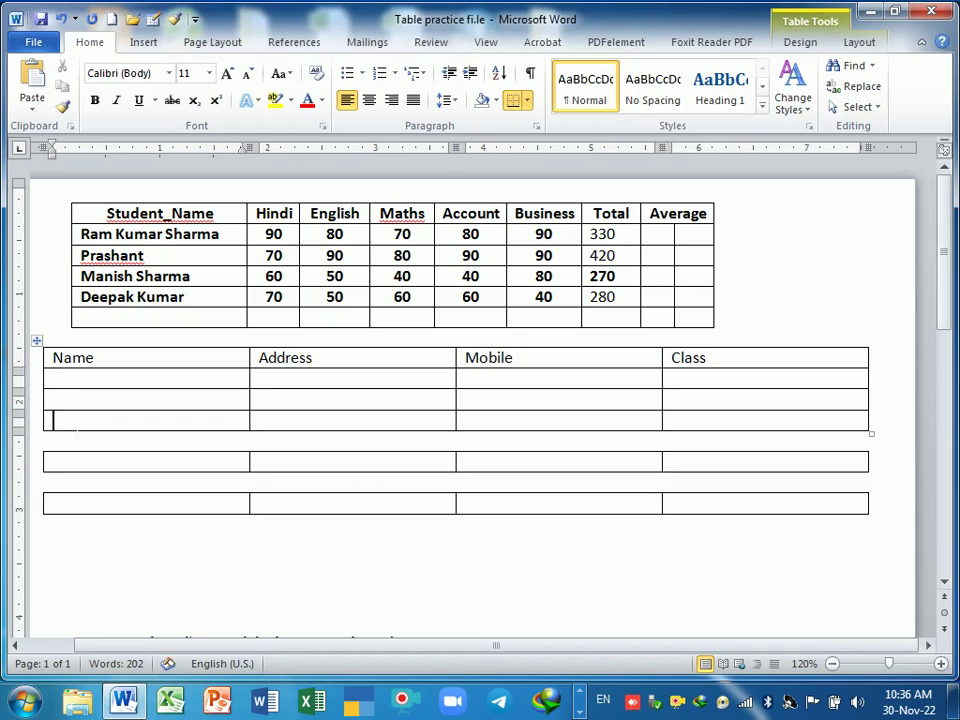
{"action": "key", "text": "Down"}
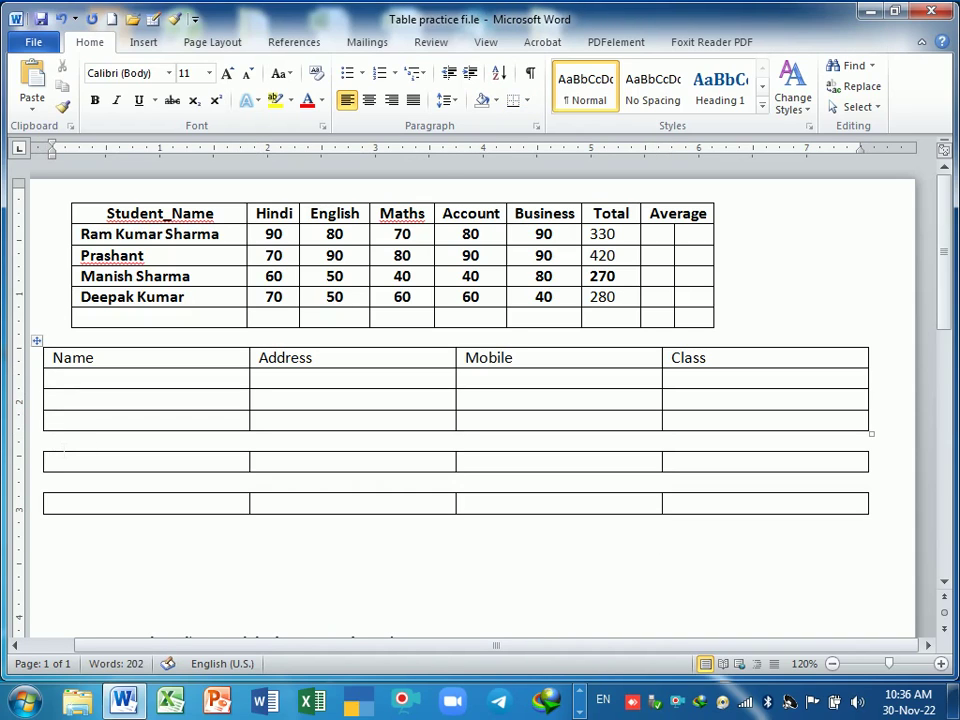
{"action": "key", "text": "Delete"}
{"action": "key", "text": "Down"}
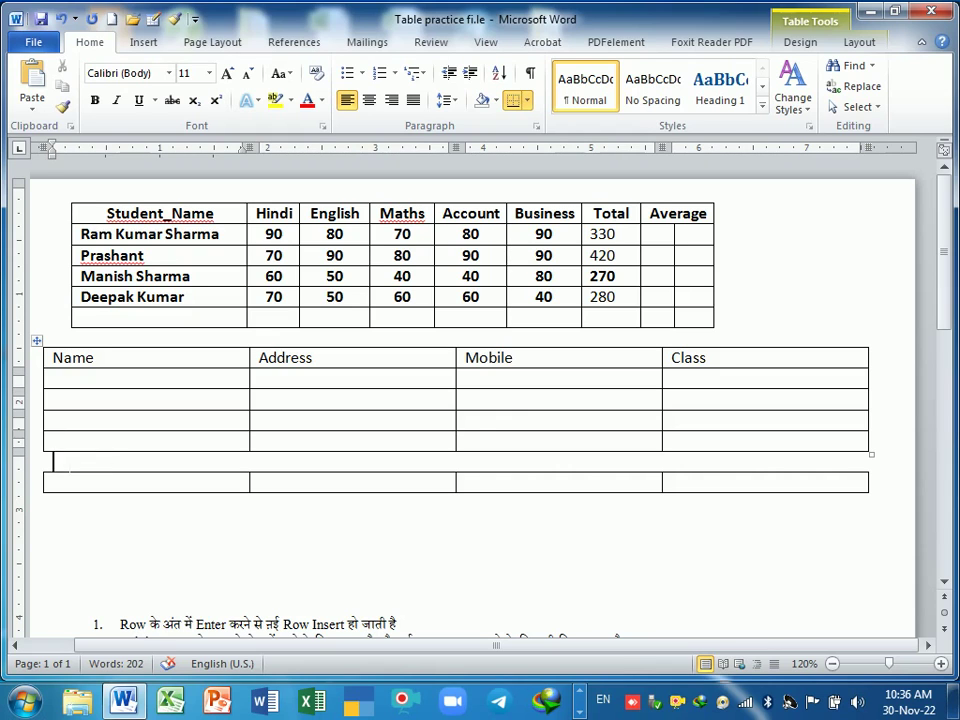
{"action": "key", "text": "Delete"}
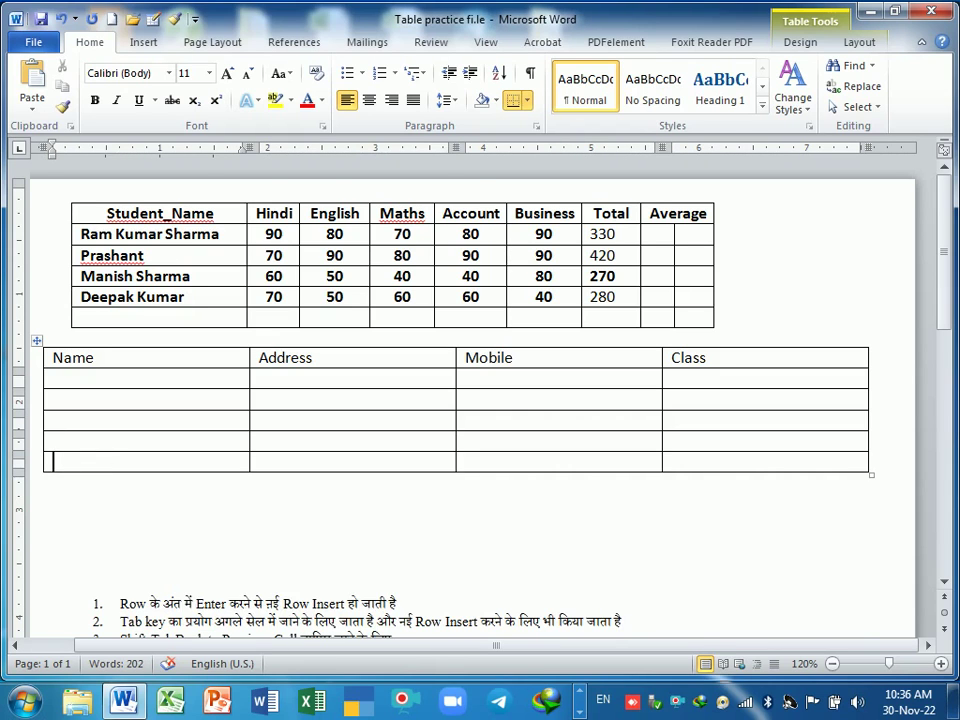
{"action": "scroll", "coordinate": [480, 400], "scroll_direction": "down", "scroll_amount": 4}
{"action": "scroll", "coordinate": [480, 400], "scroll_direction": "down", "scroll_amount": 1}
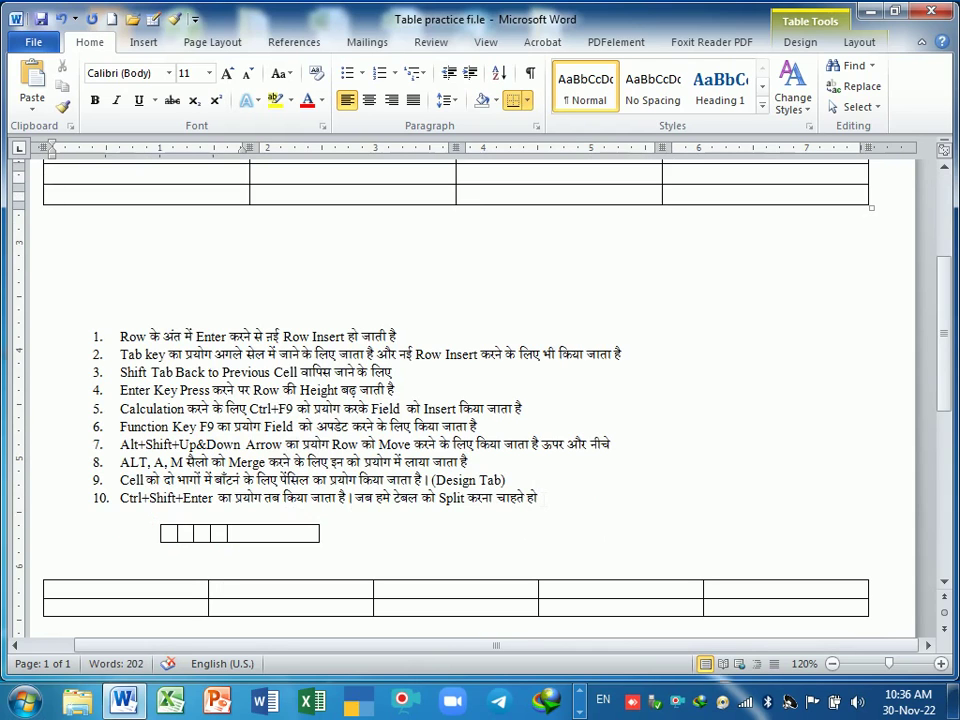
{"action": "scroll", "coordinate": [480, 400], "scroll_direction": "down", "scroll_amount": 3}
{"action": "scroll", "coordinate": [480, 400], "scroll_direction": "down", "scroll_amount": 1}
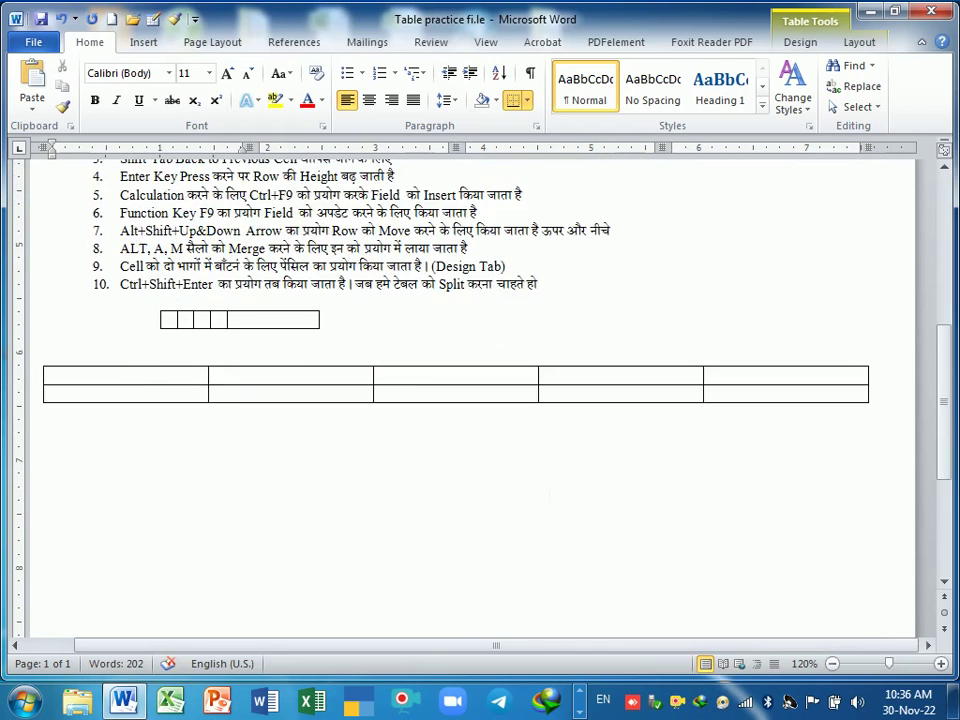
{"action": "scroll", "coordinate": [480, 400], "scroll_direction": "up", "scroll_amount": 4}
{"action": "scroll", "coordinate": [480, 400], "scroll_direction": "up", "scroll_amount": 5}
{"action": "scroll", "coordinate": [480, 400], "scroll_direction": "down", "scroll_amount": 5}
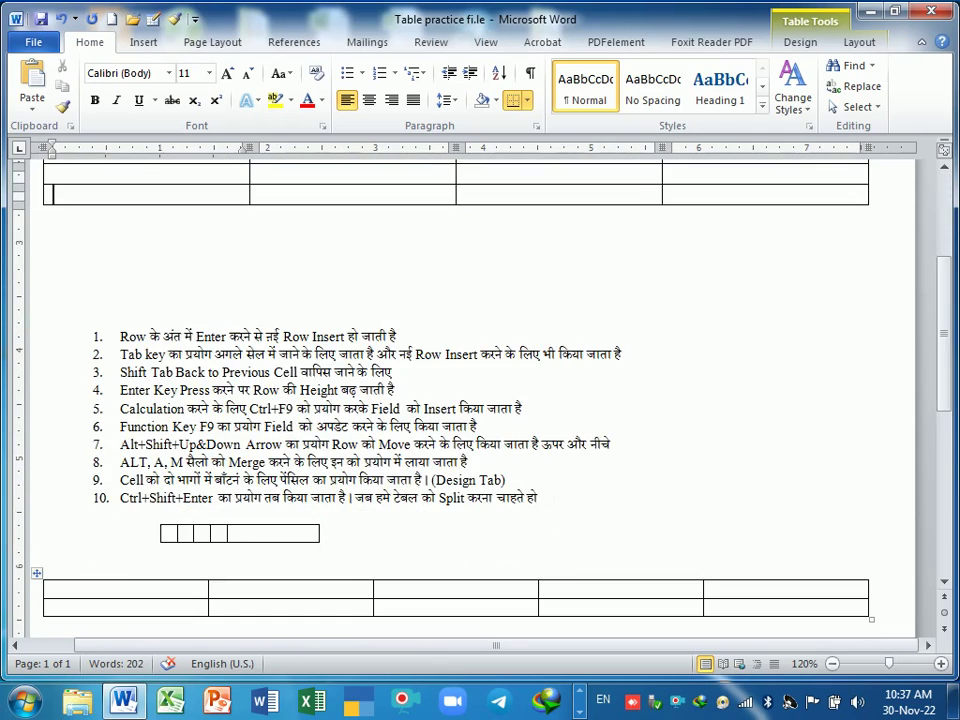
{"action": "scroll", "coordinate": [480, 400], "scroll_direction": "up", "scroll_amount": 5}
{"action": "scroll", "coordinate": [480, 400], "scroll_direction": "up", "scroll_amount": 2, "text": "ctrl"}
{"action": "scroll", "coordinate": [569, 495], "scroll_direction": "up", "scroll_amount": 3, "text": "ctrl"}
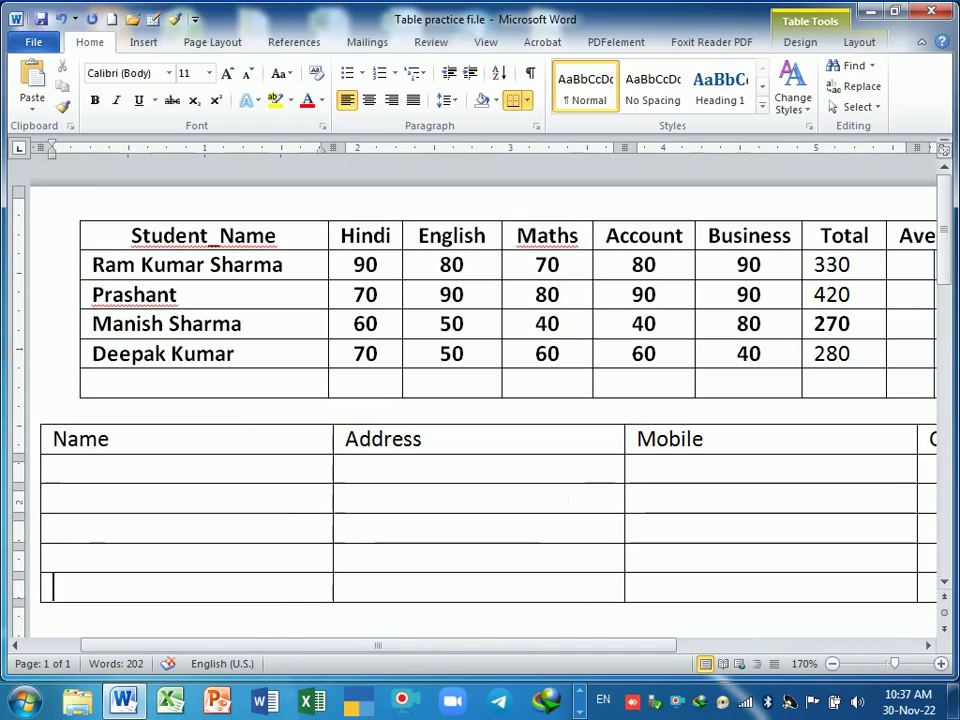
{"action": "scroll", "coordinate": [567, 499], "scroll_direction": "down", "scroll_amount": 5}
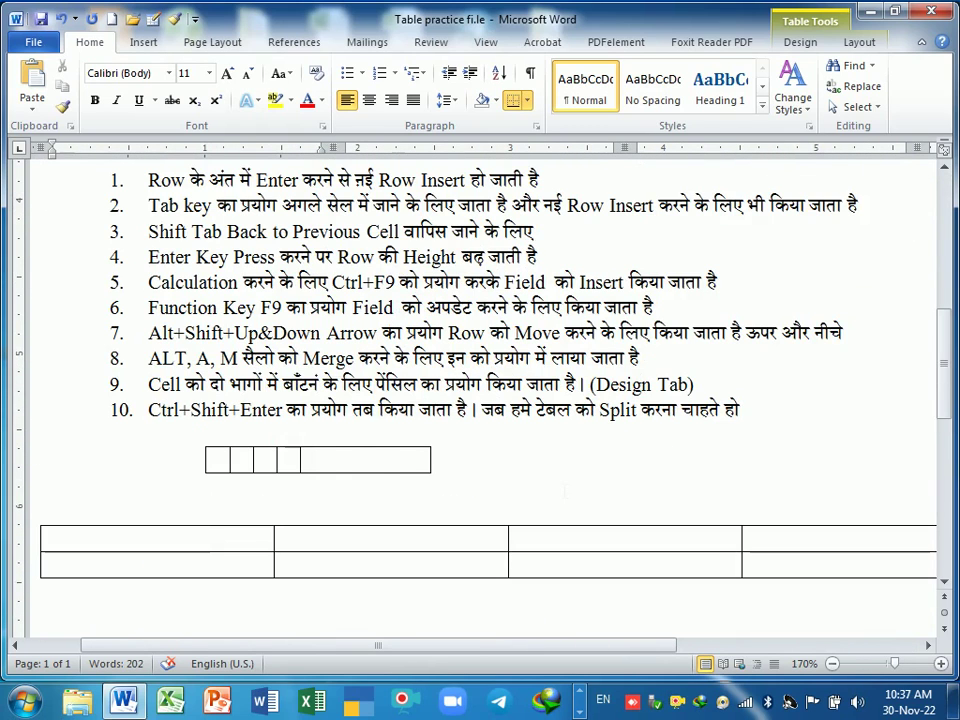